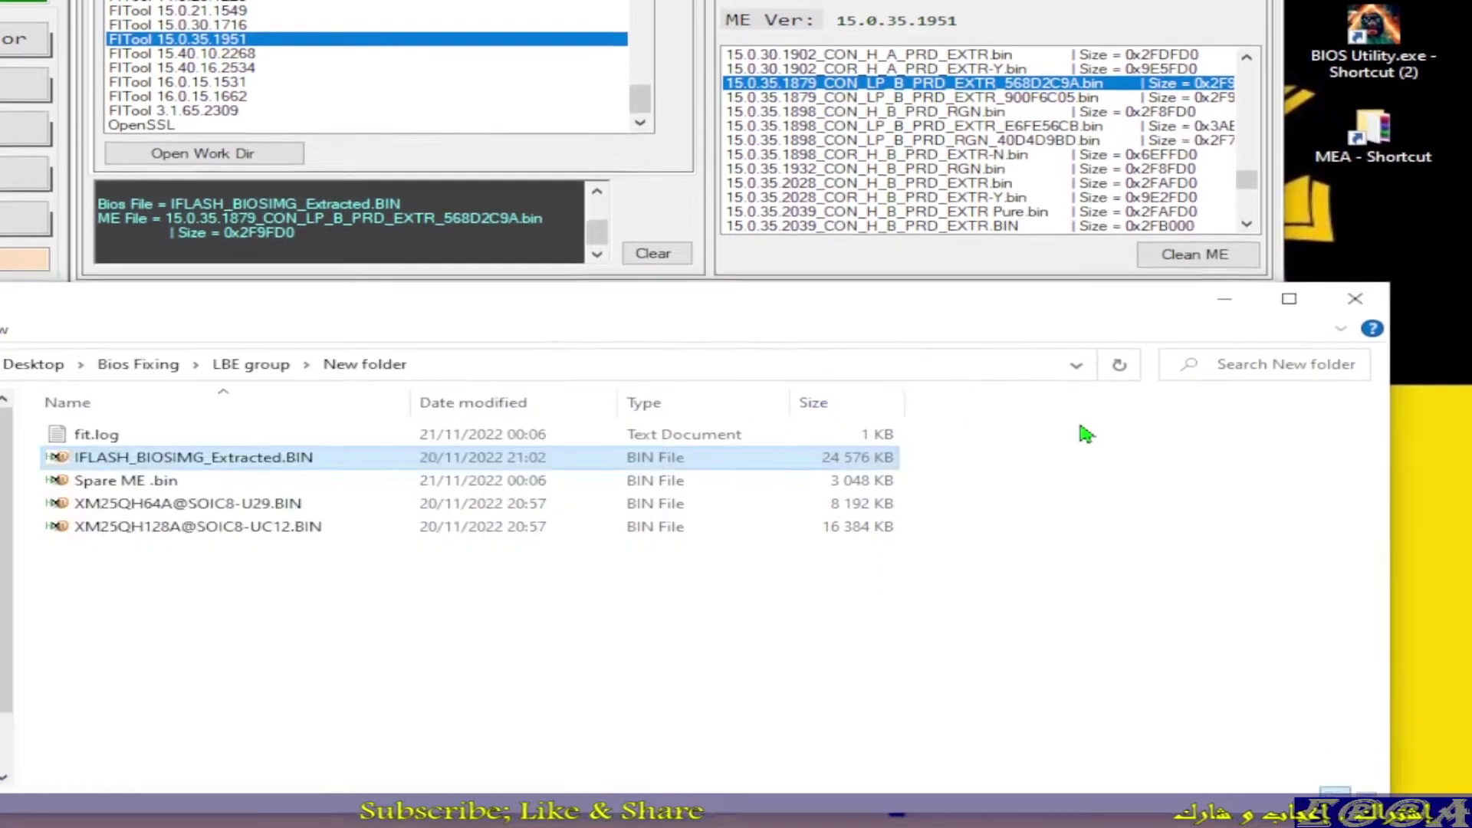
- Add HotFix and Build matching to the Manual ME filter, then select IFLASH_BIOSIMG_Extracted.BIN
left_click(1087, 432)
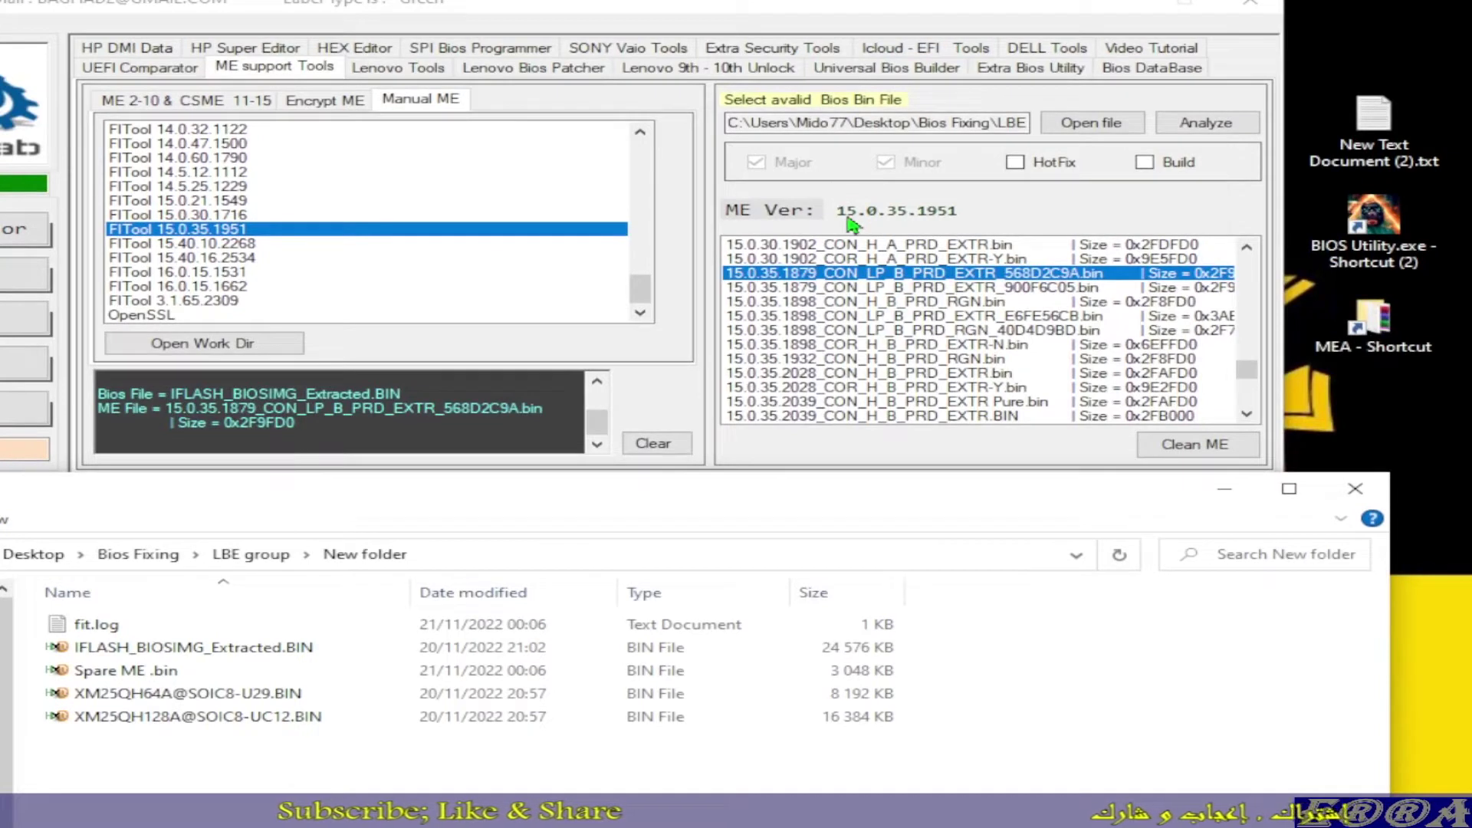
left_click(850, 224)
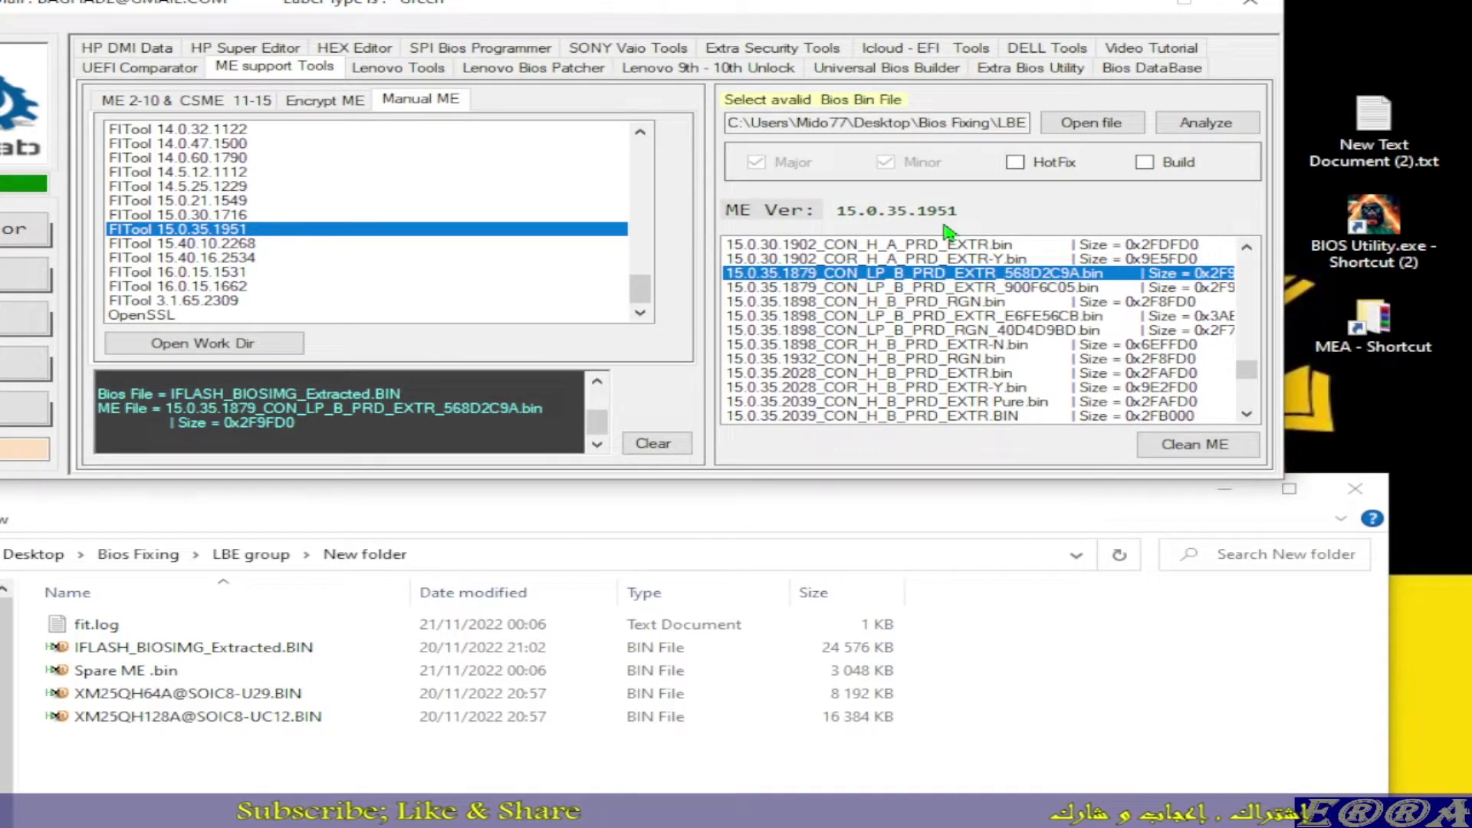
left_click(1015, 165)
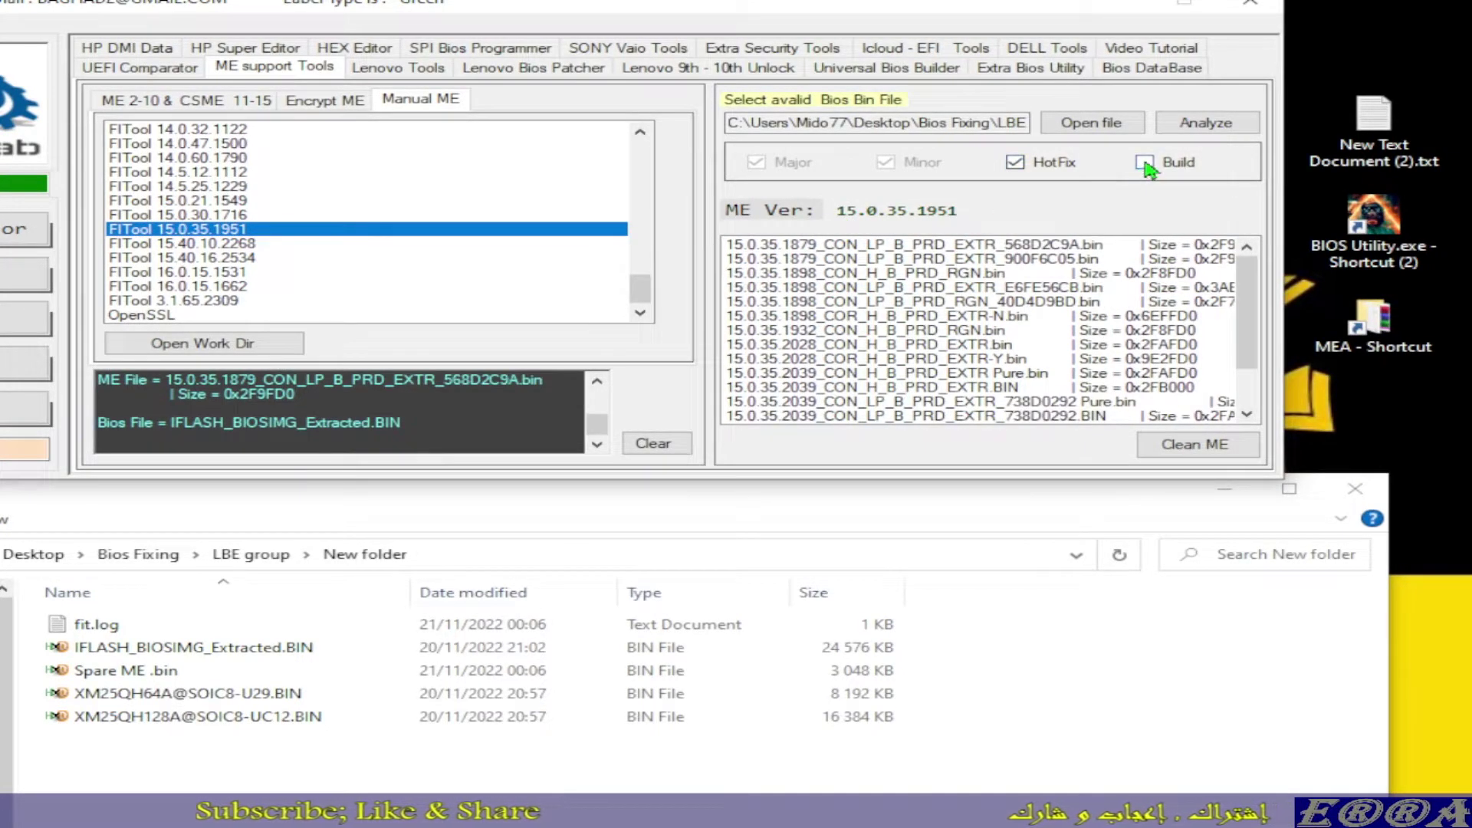
left_click(1145, 163)
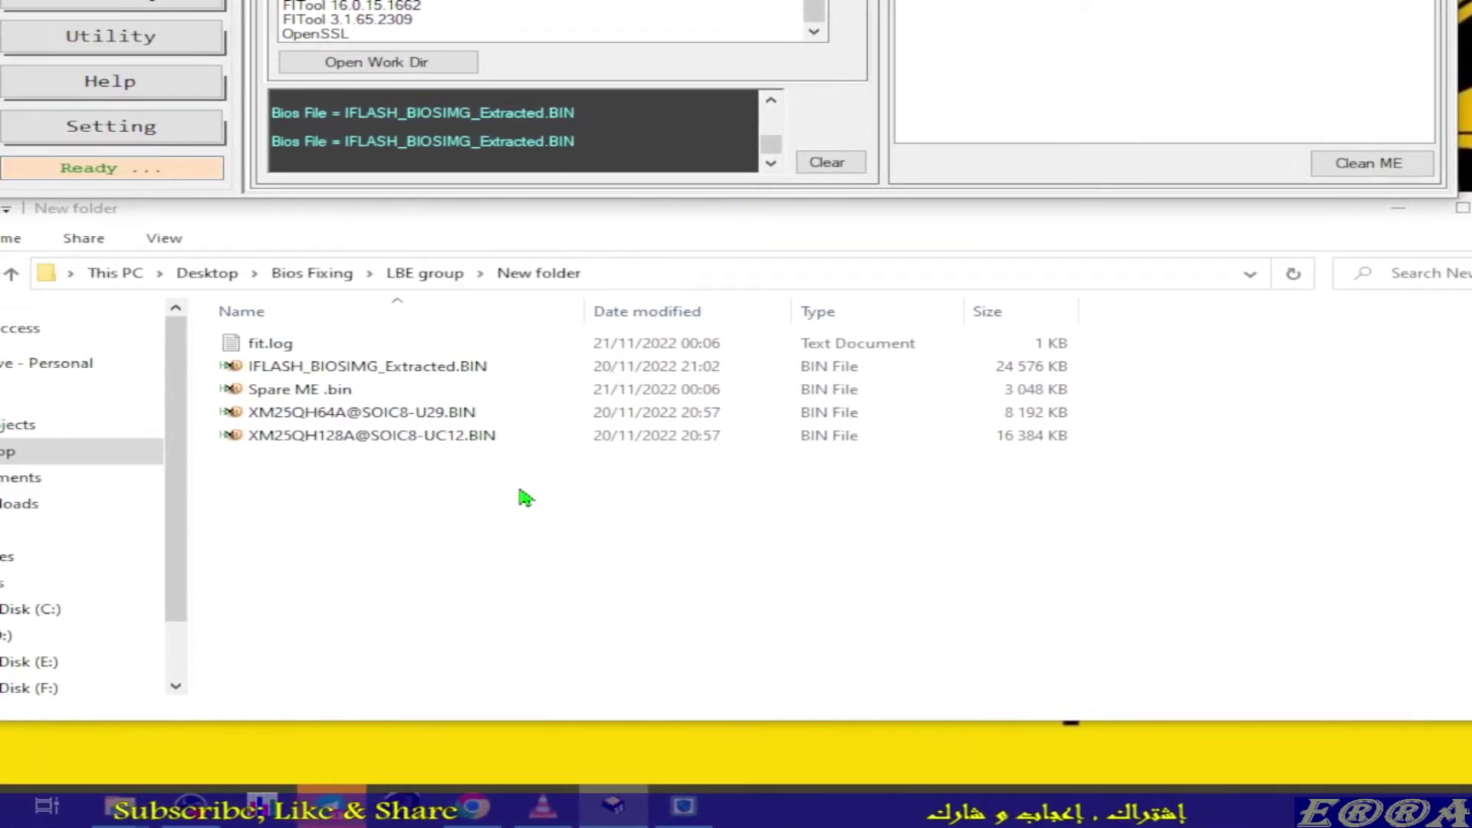
left_click(476, 366)
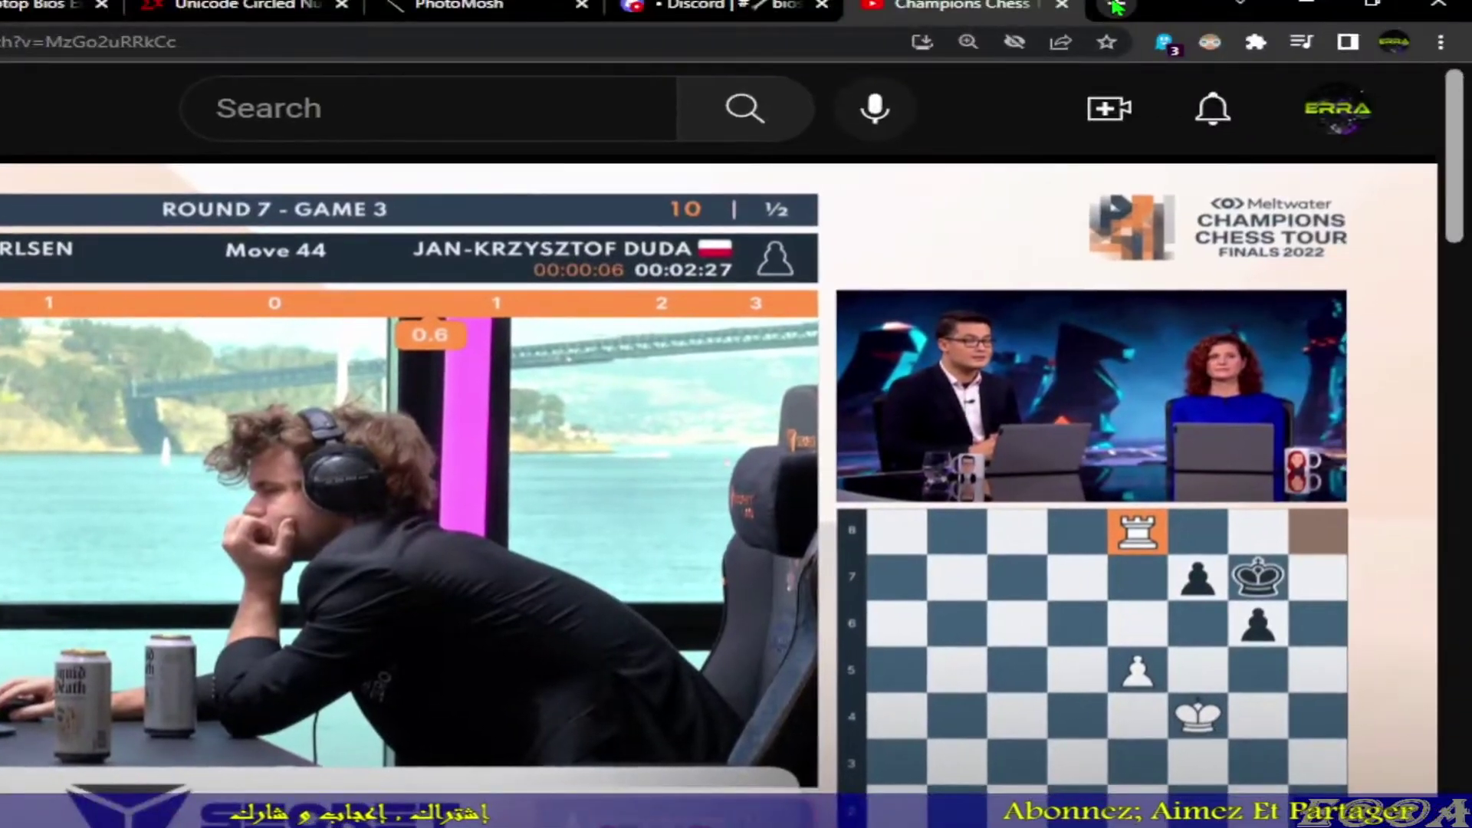
- Search Google for 'lenovo 15 G2 ITL bios' in a new Chrome tab
left_click(1118, 4)
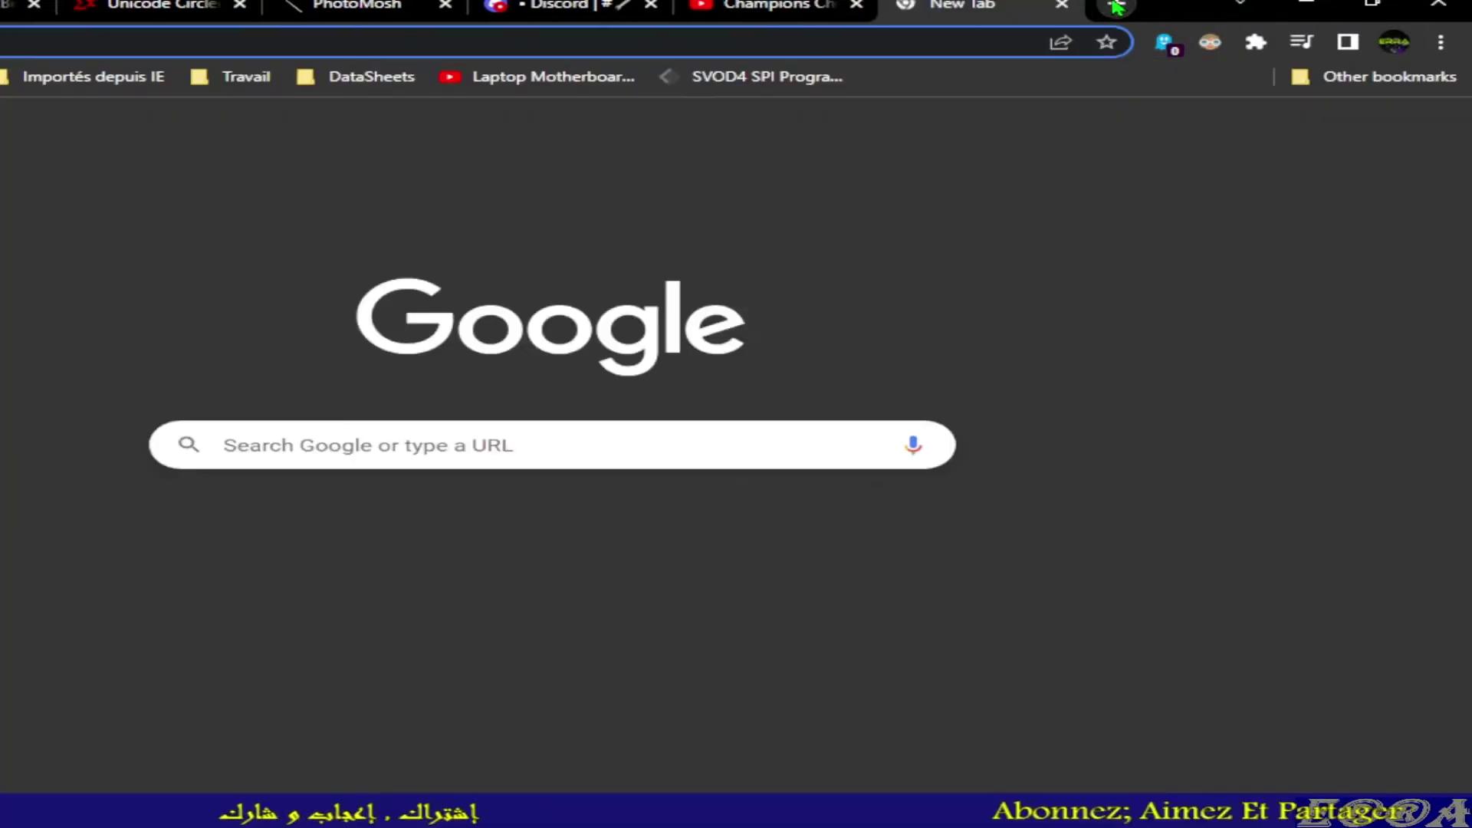
left_click(557, 44)
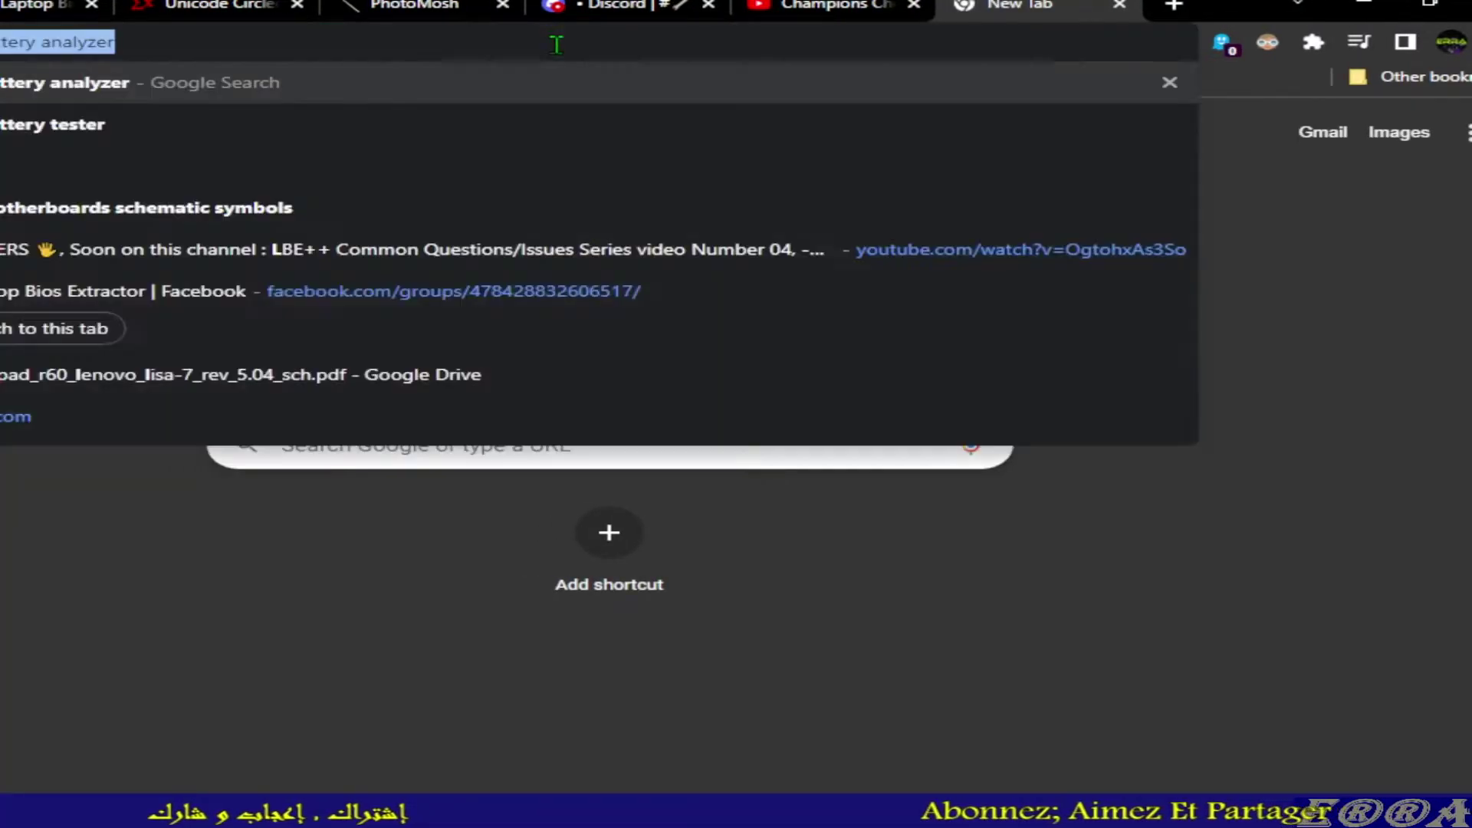
type("lenovo 15 ")
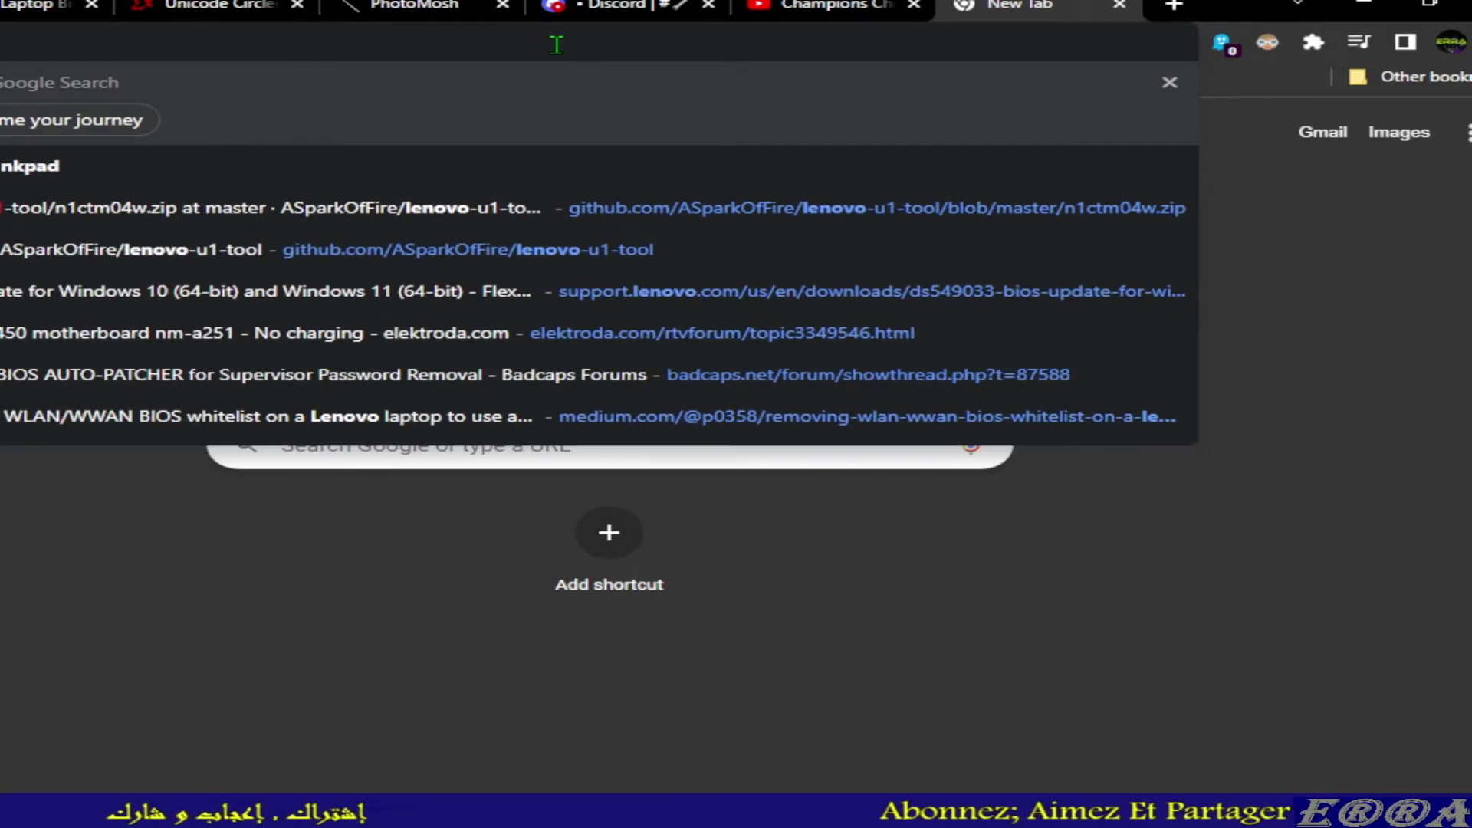
type("G2 ITL")
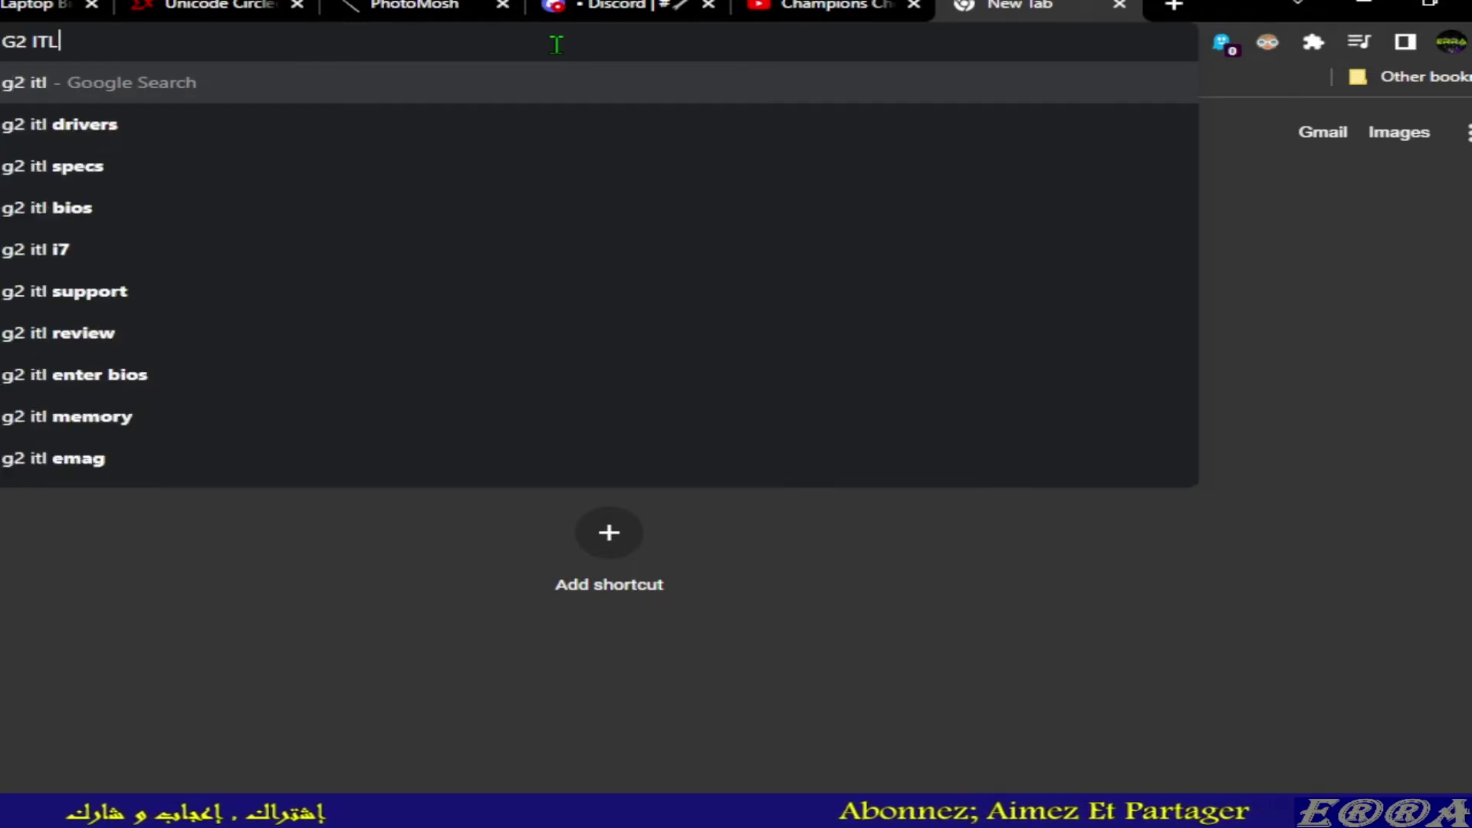
type(" bios")
key("Return")
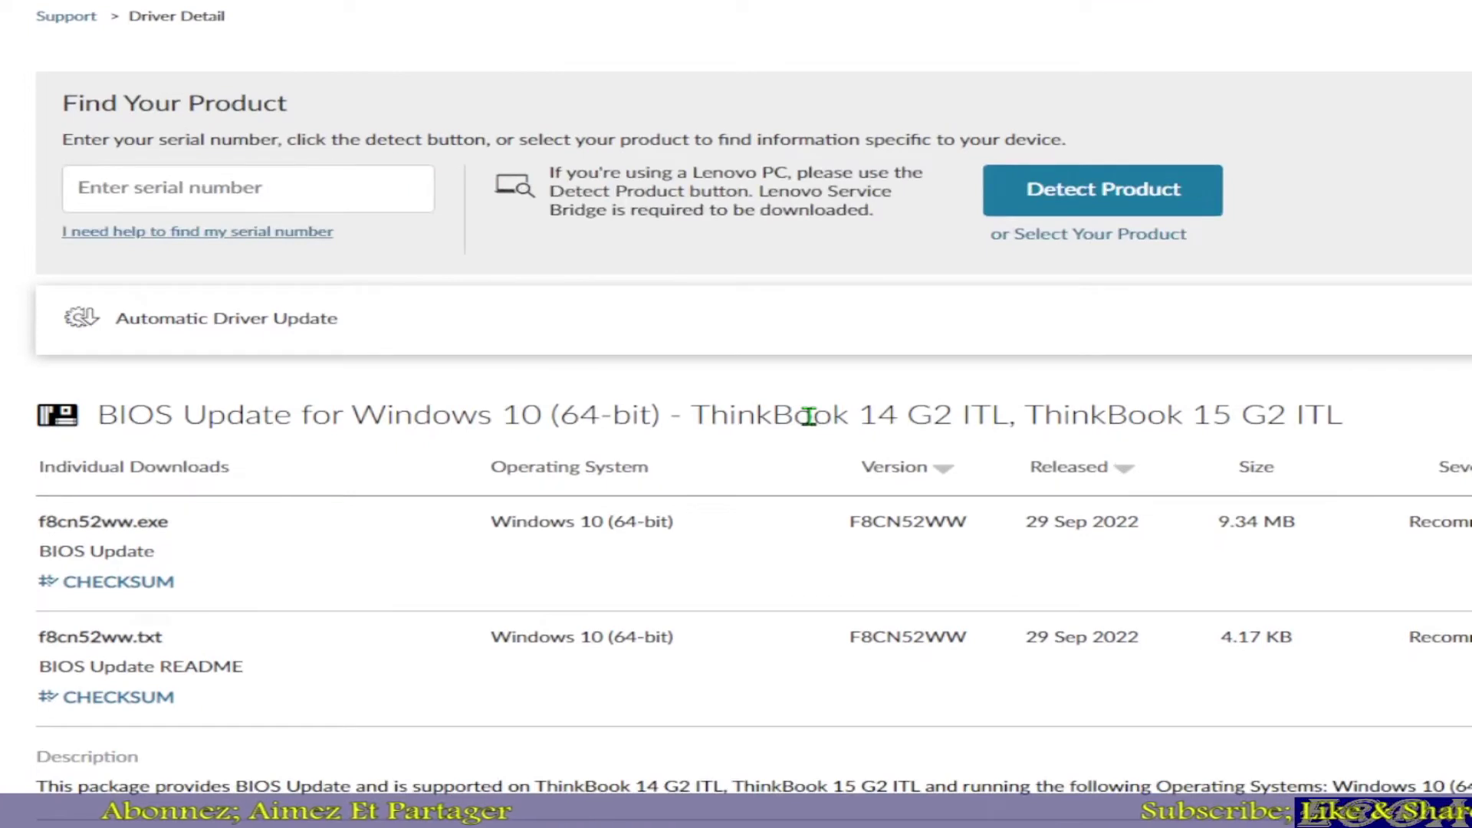
scroll(809, 416, "down", 2)
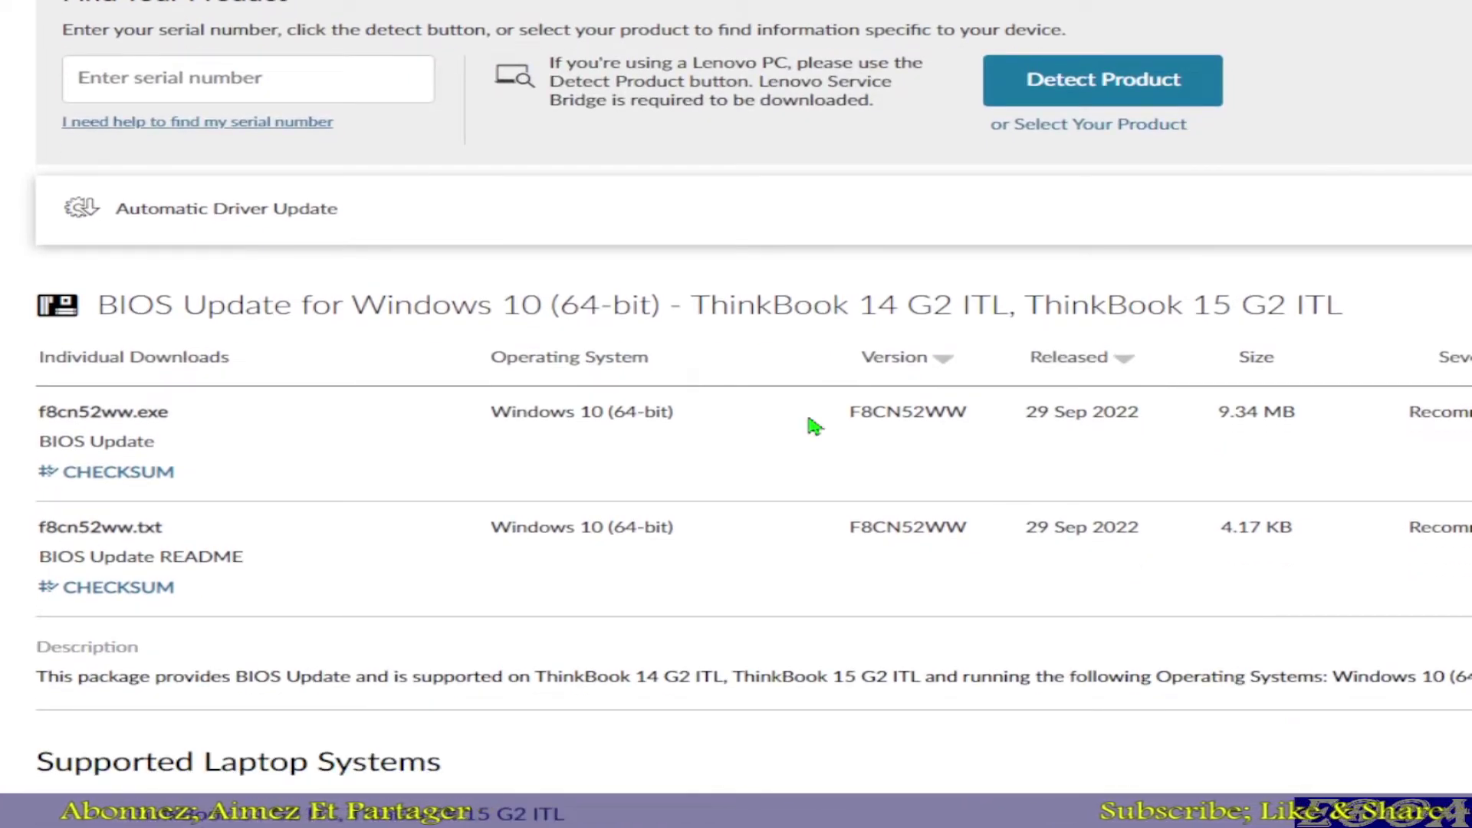
scroll(809, 418, "down", 5)
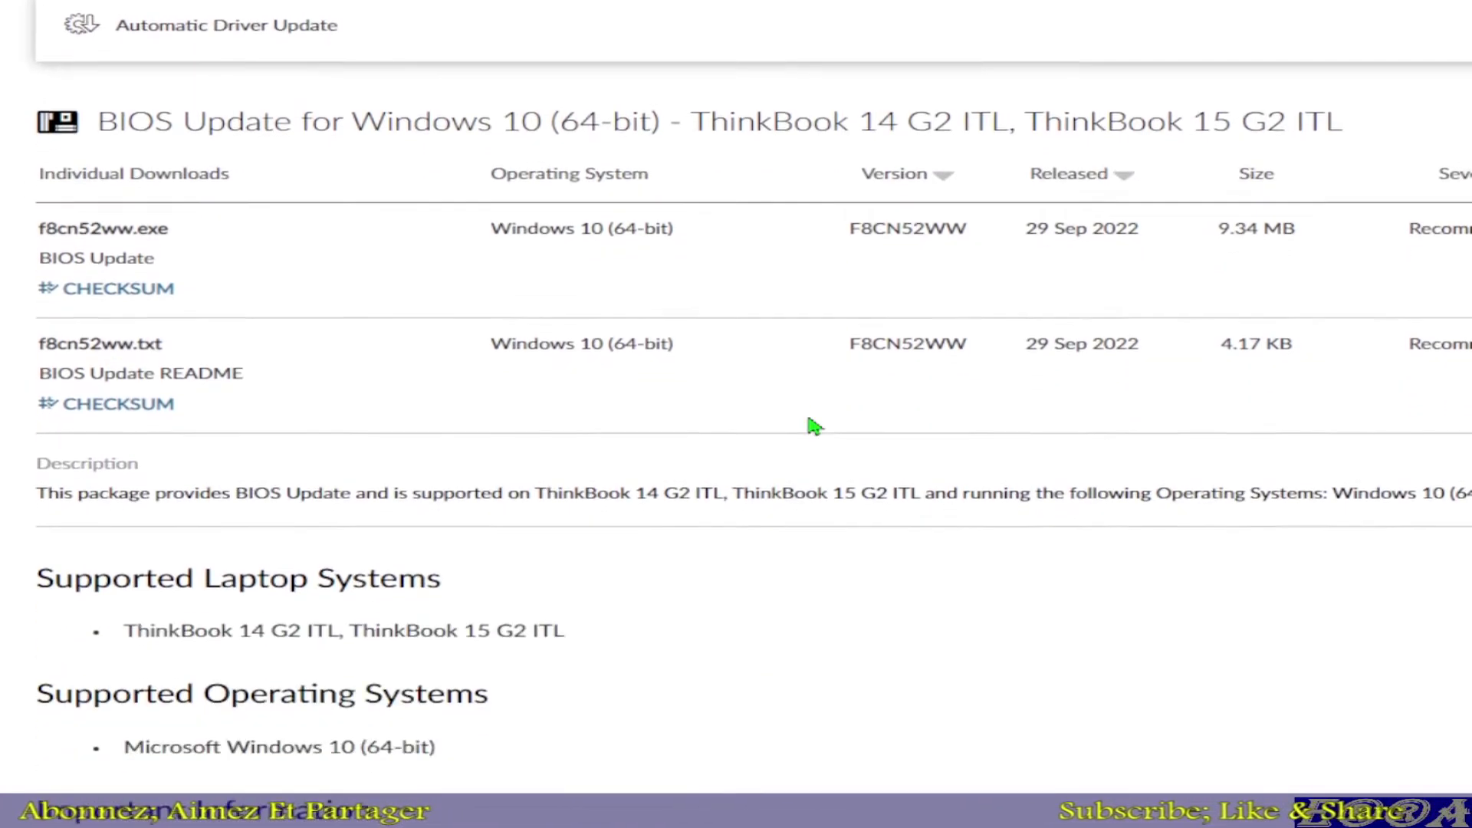
scroll(815, 426, "down", 6)
scroll(815, 426, "up", 8)
scroll(815, 426, "up", 5)
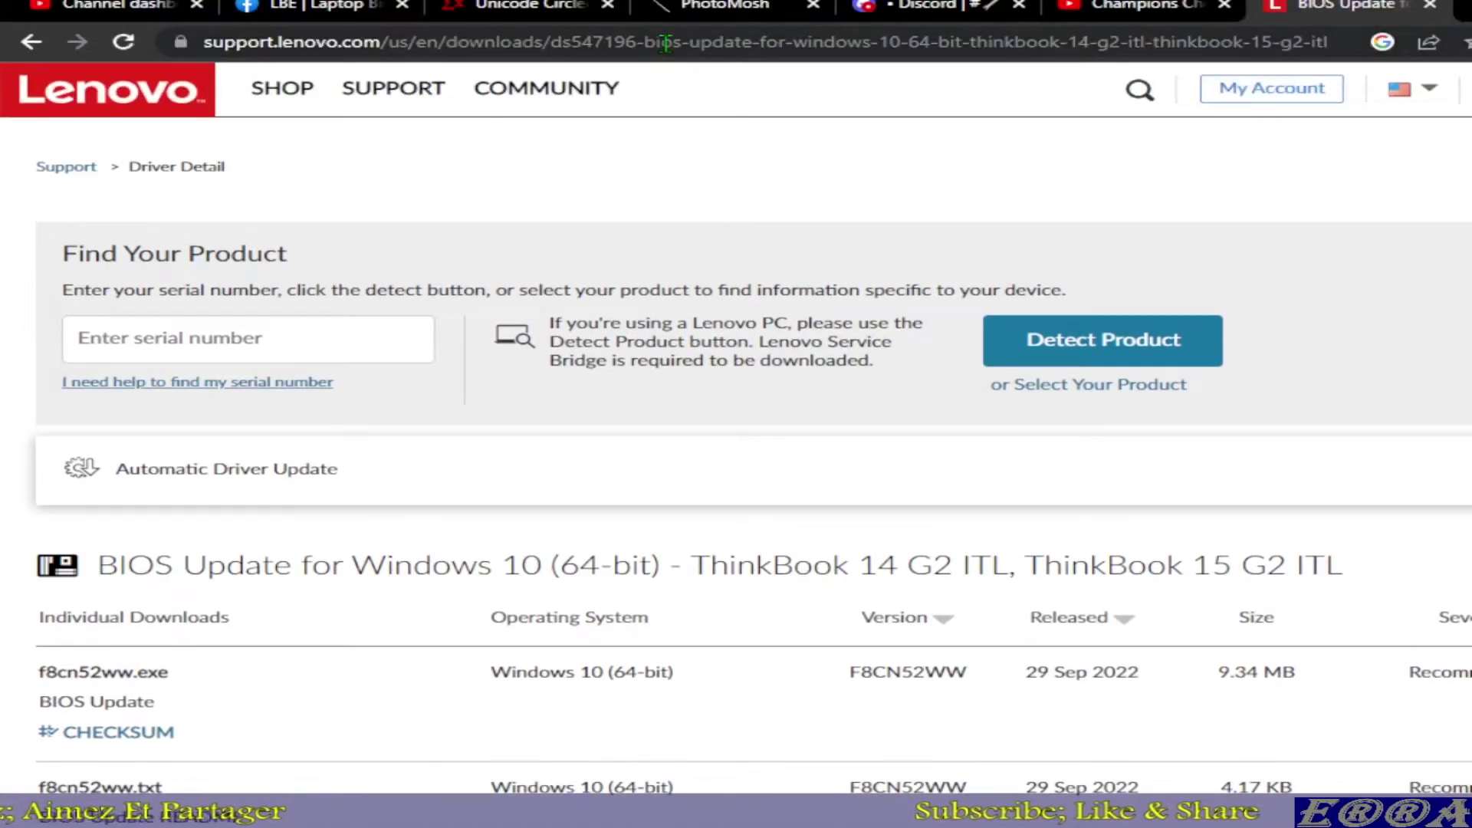
- Run a web search for 'lenovo supp' from the address bar
left_click(667, 44)
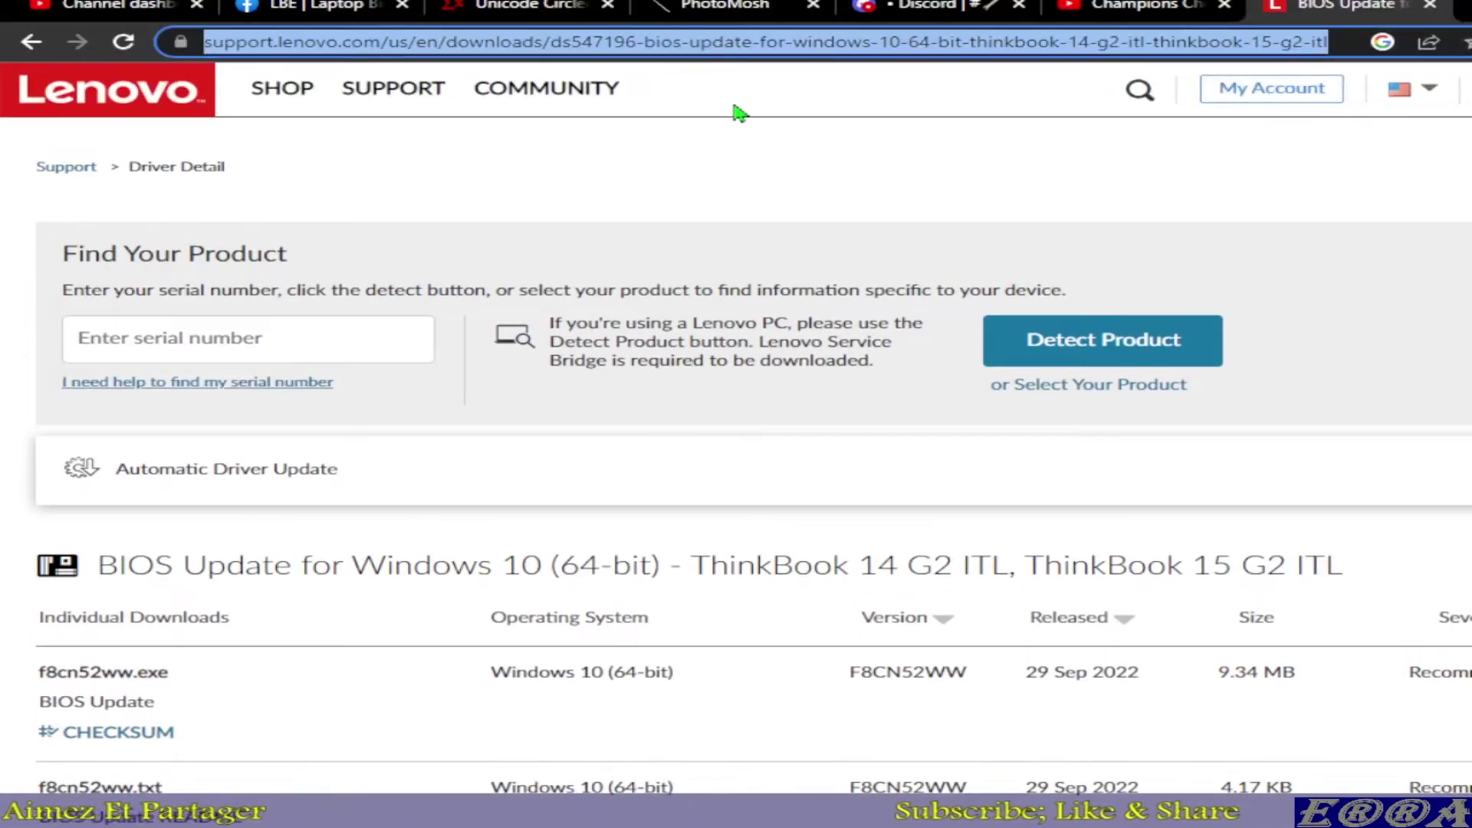
type("lenovo")
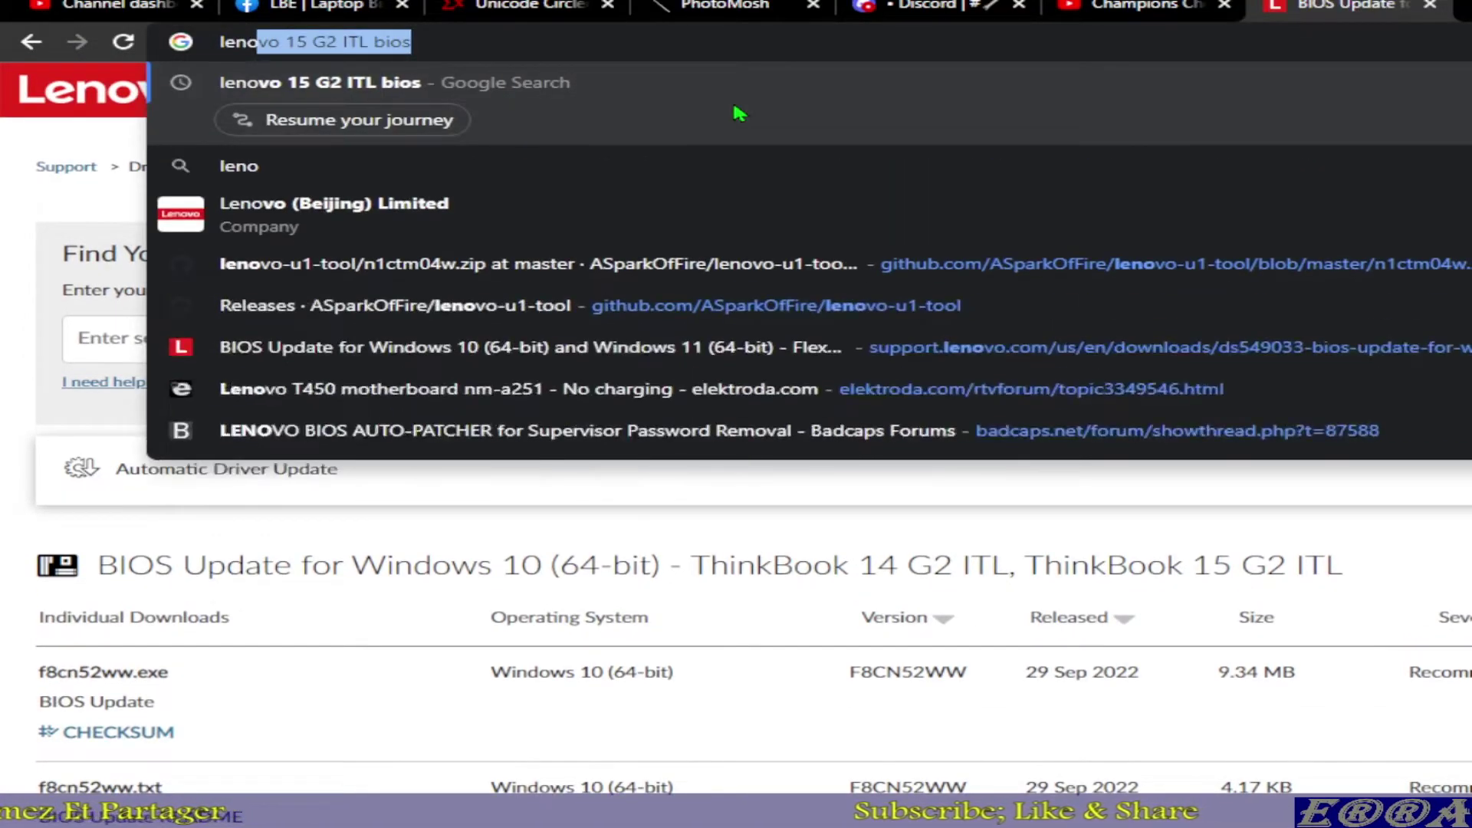
key("Delete")
type("supp")
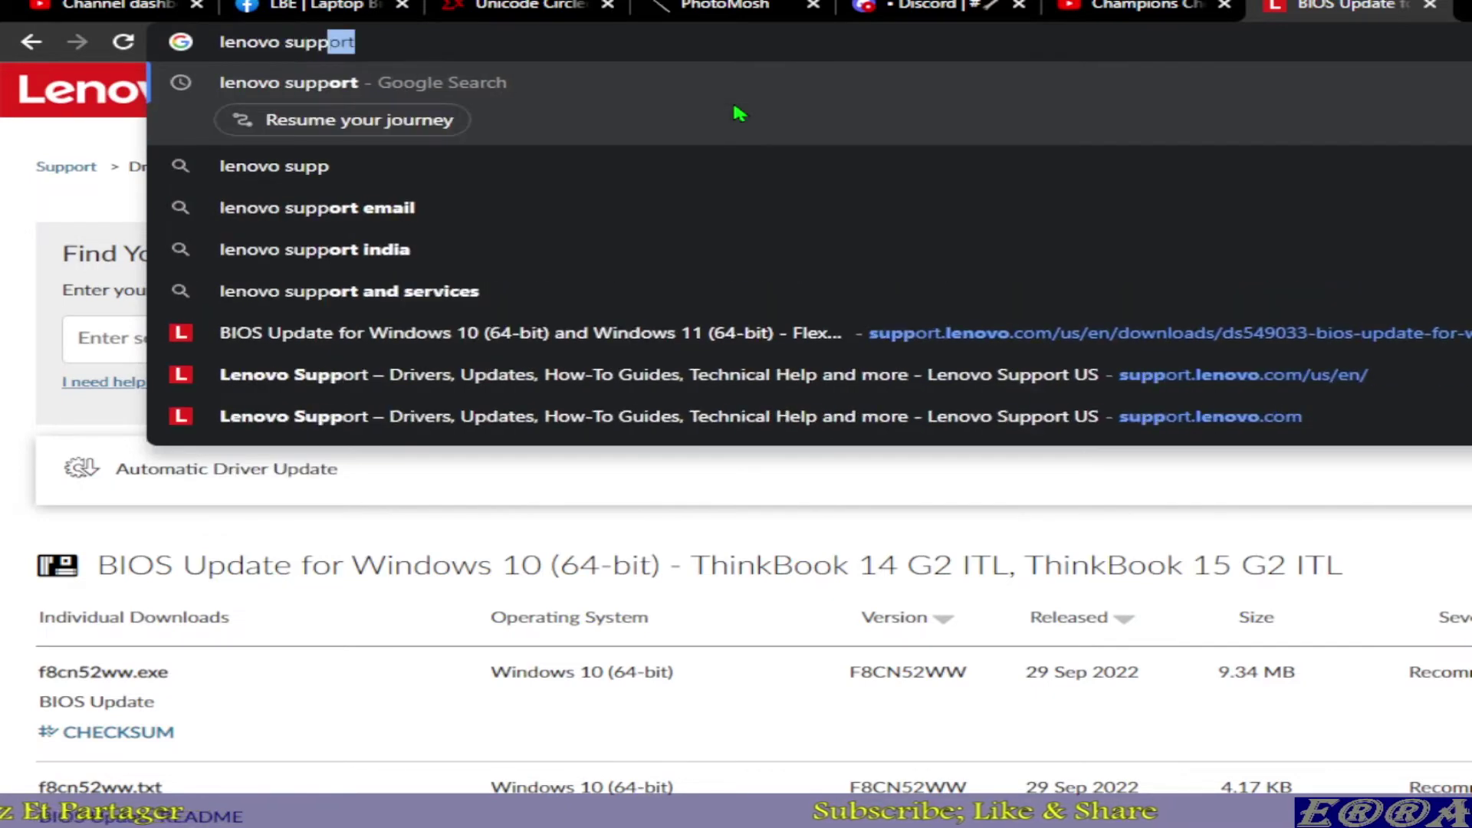
key("Return")
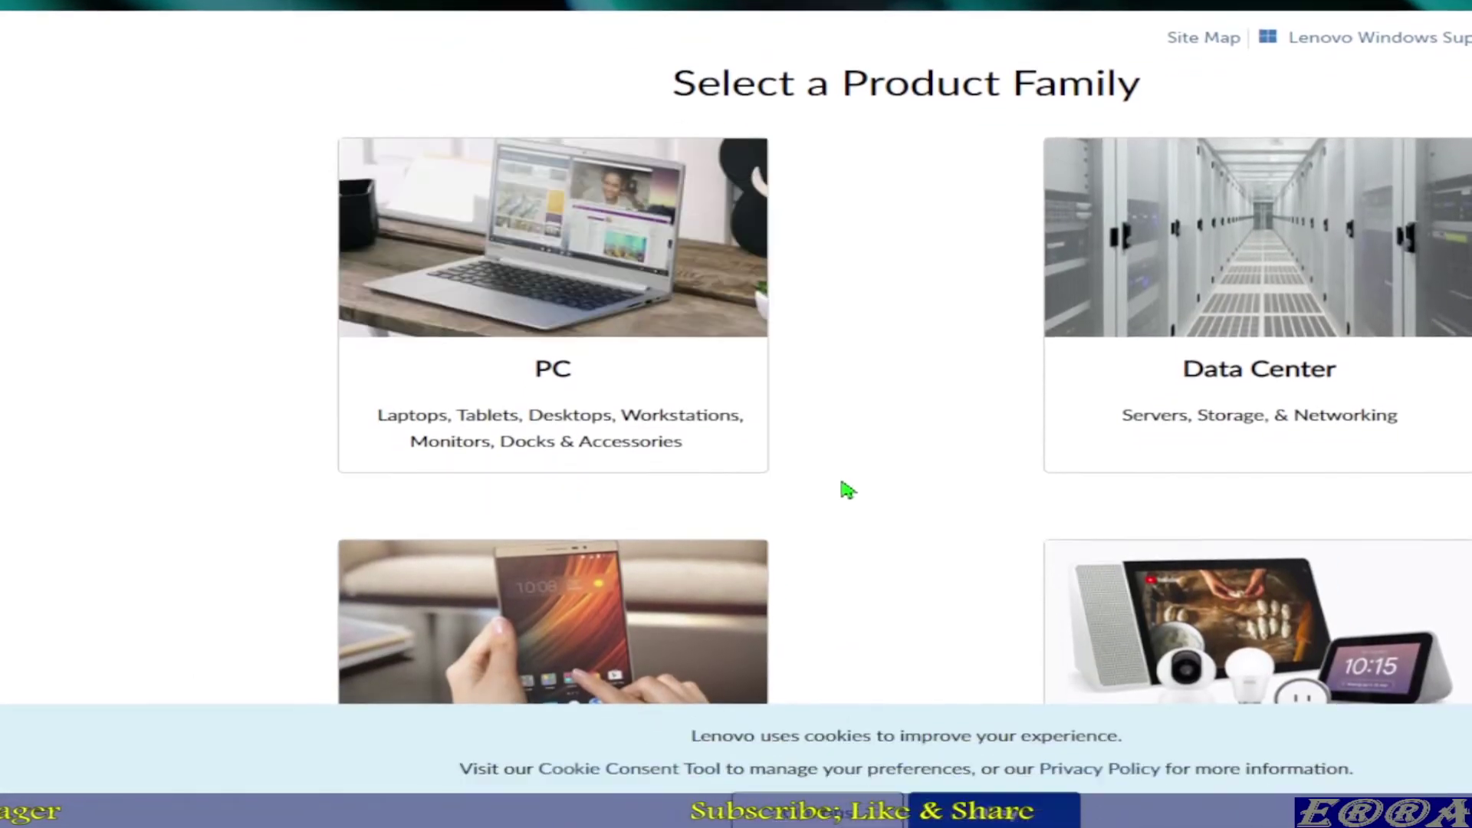
mouse_move(660, 326)
scroll(660, 326, "down", 3)
scroll(592, 362, "up", 3)
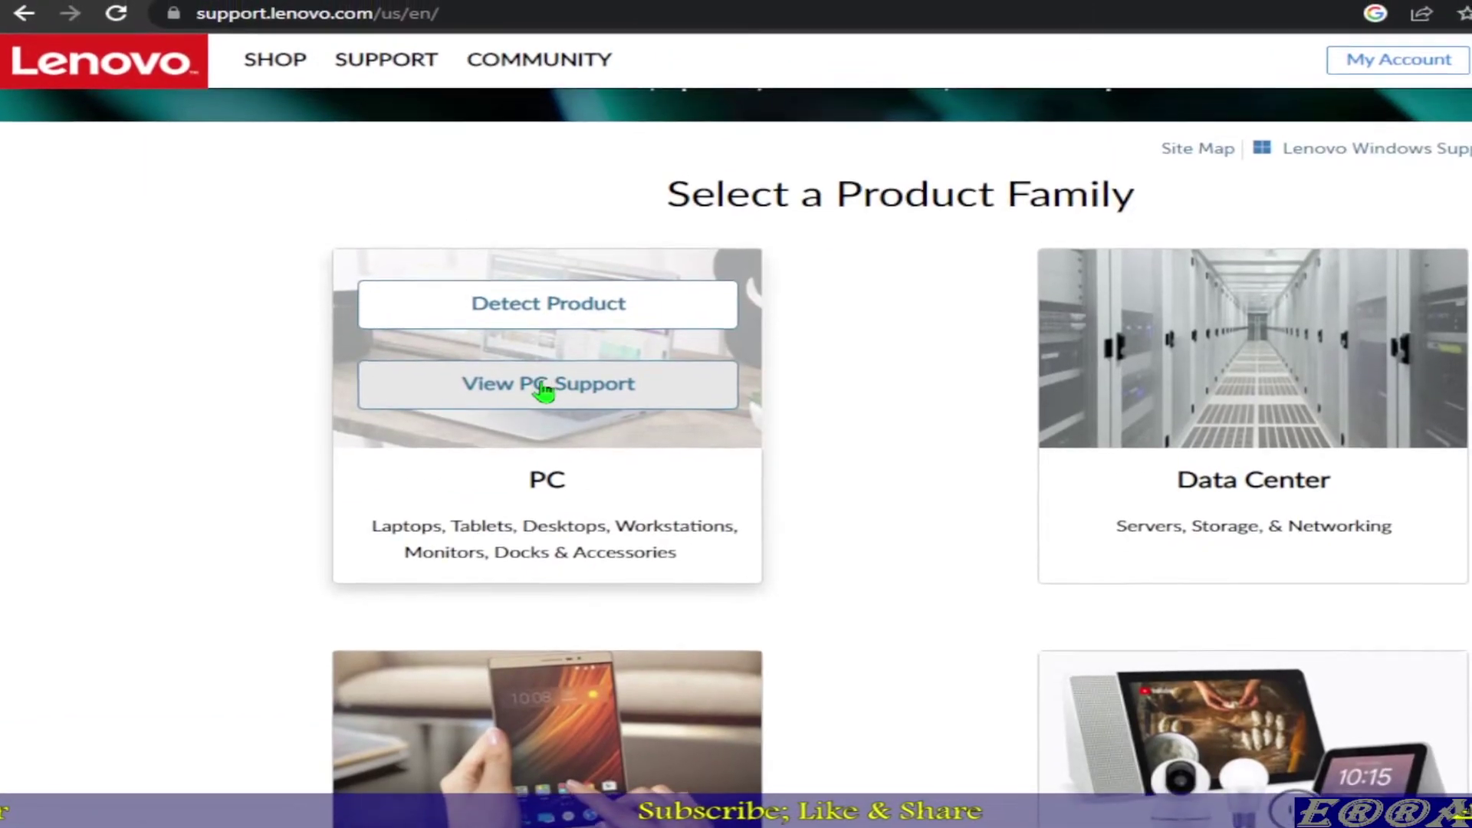
left_click(565, 390)
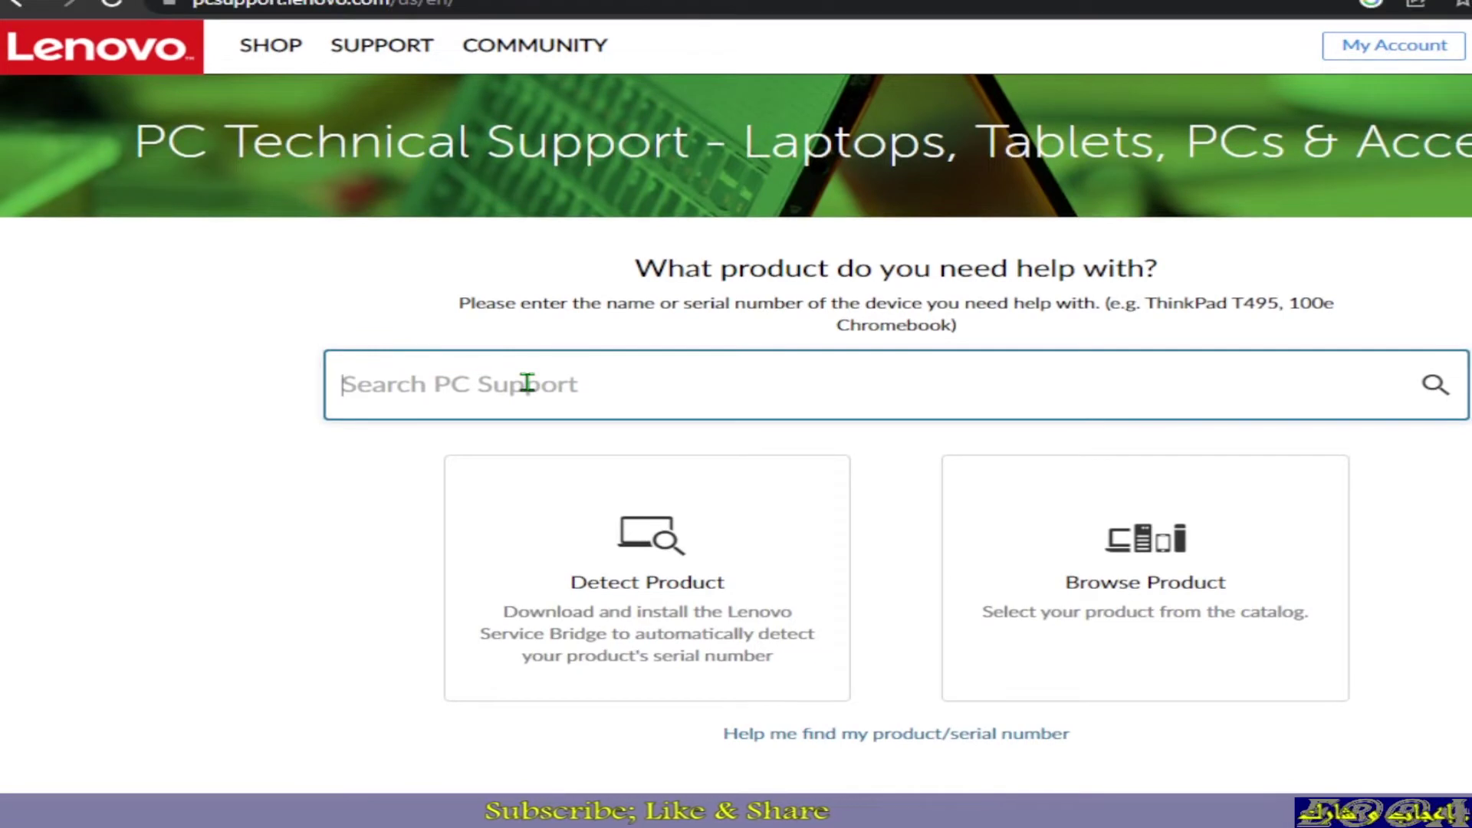
type("15 G2 ITL")
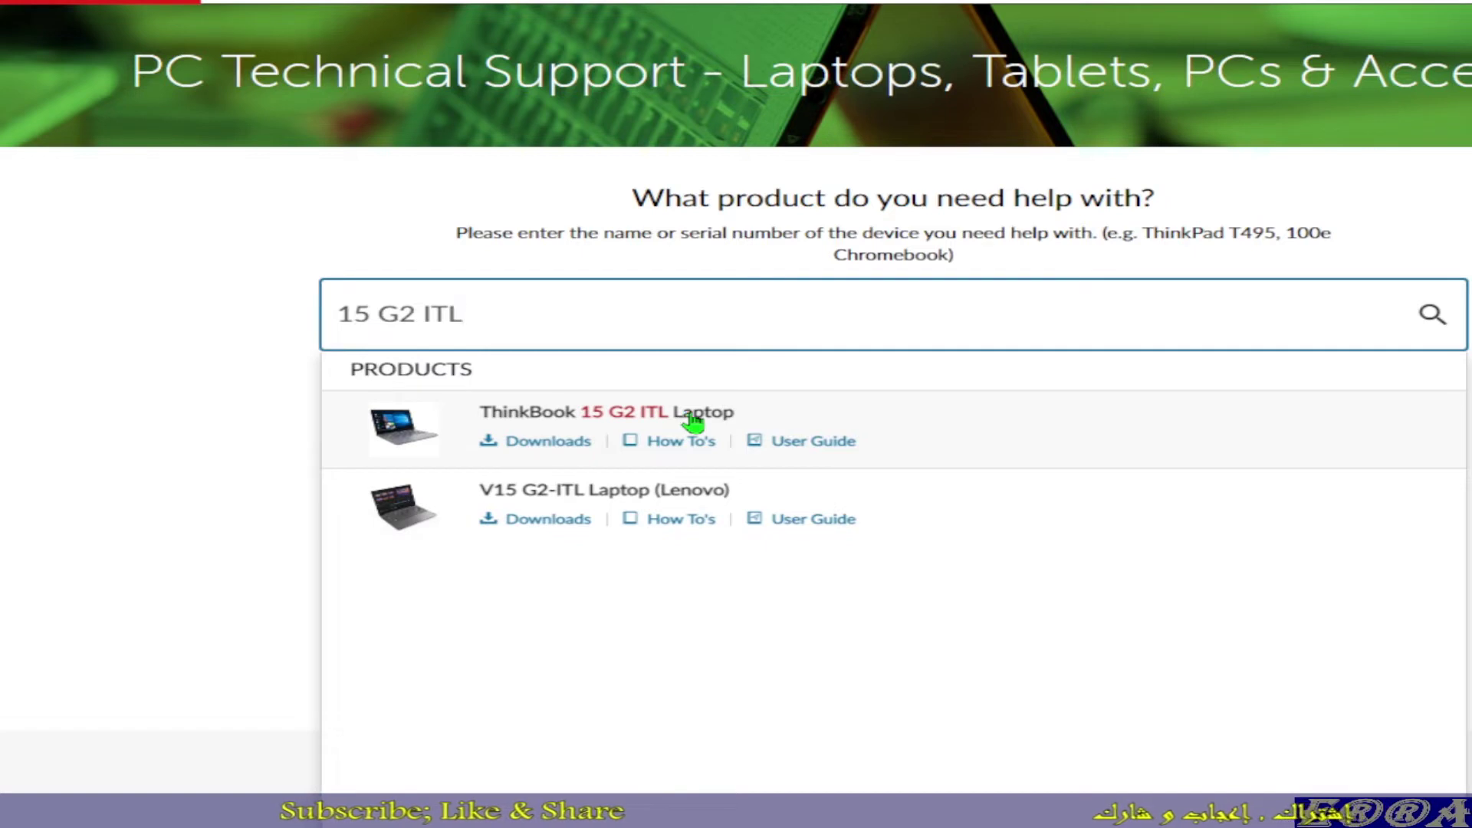
- Open the ThinkBook 15 G2 ITL Laptop's Drivers & Software under Manual Update and show BIOS/UEFI
left_click(693, 421)
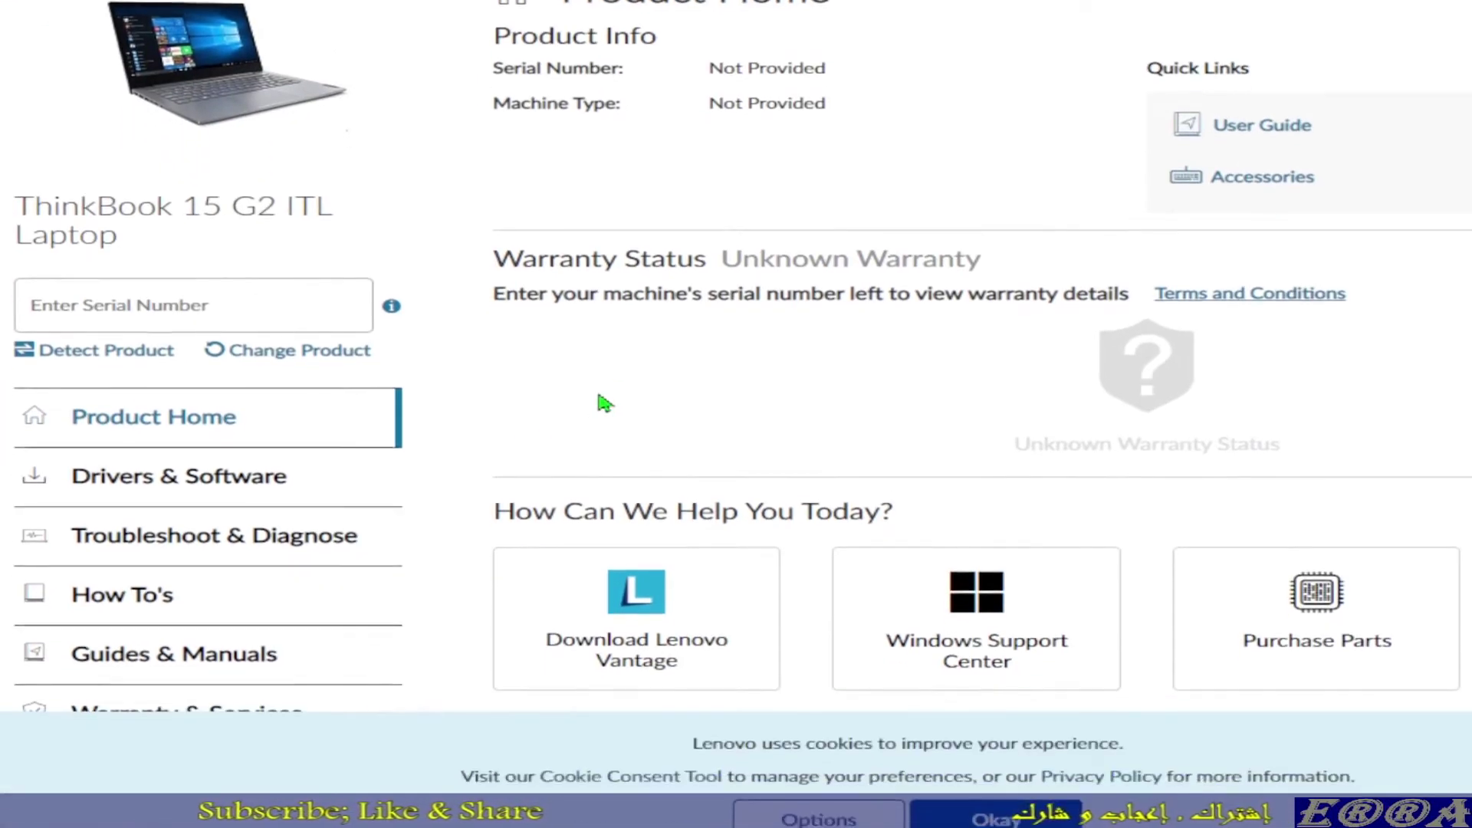
scroll(608, 393, "down", 1)
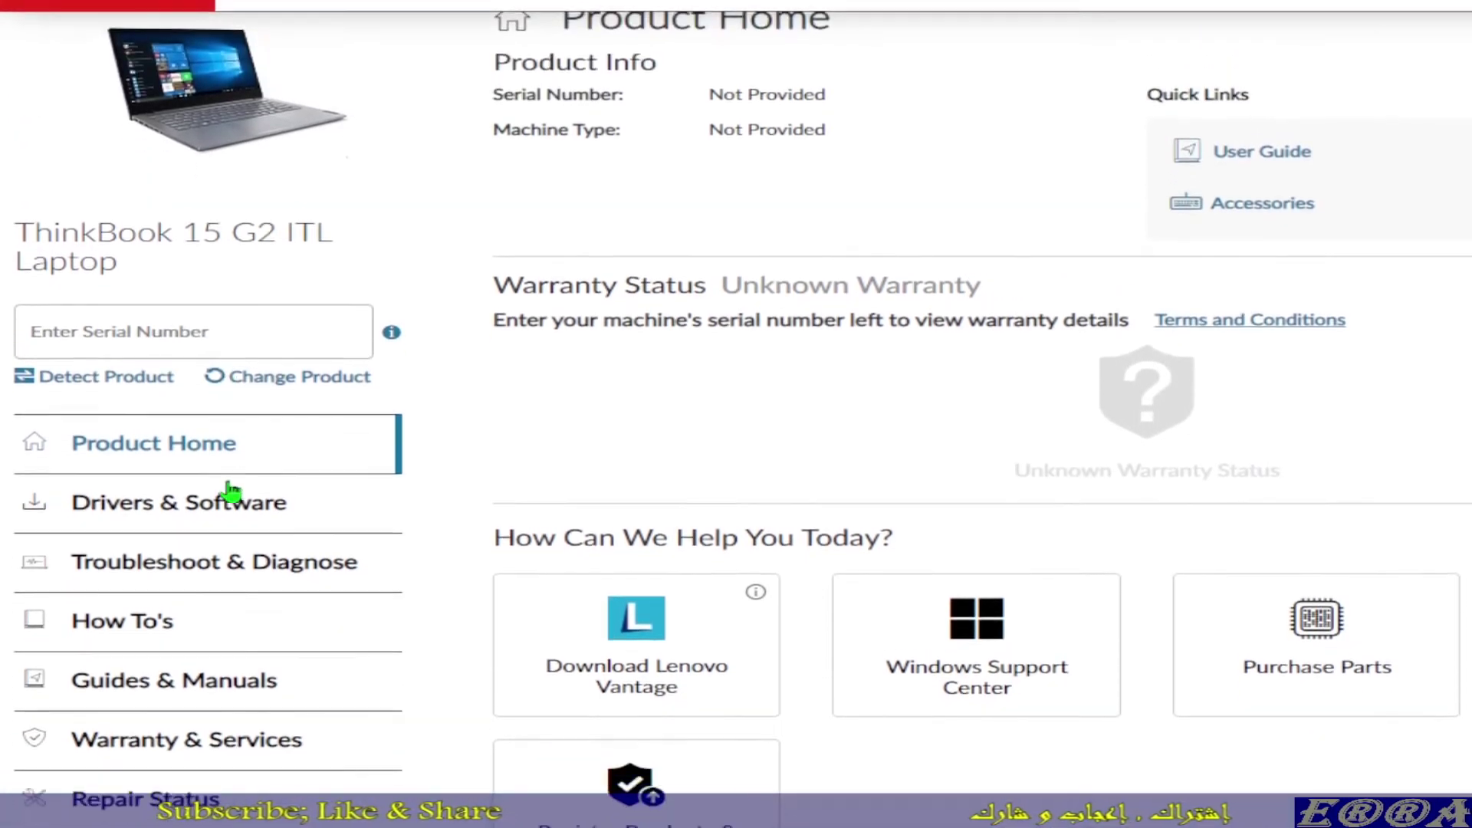
left_click(219, 498)
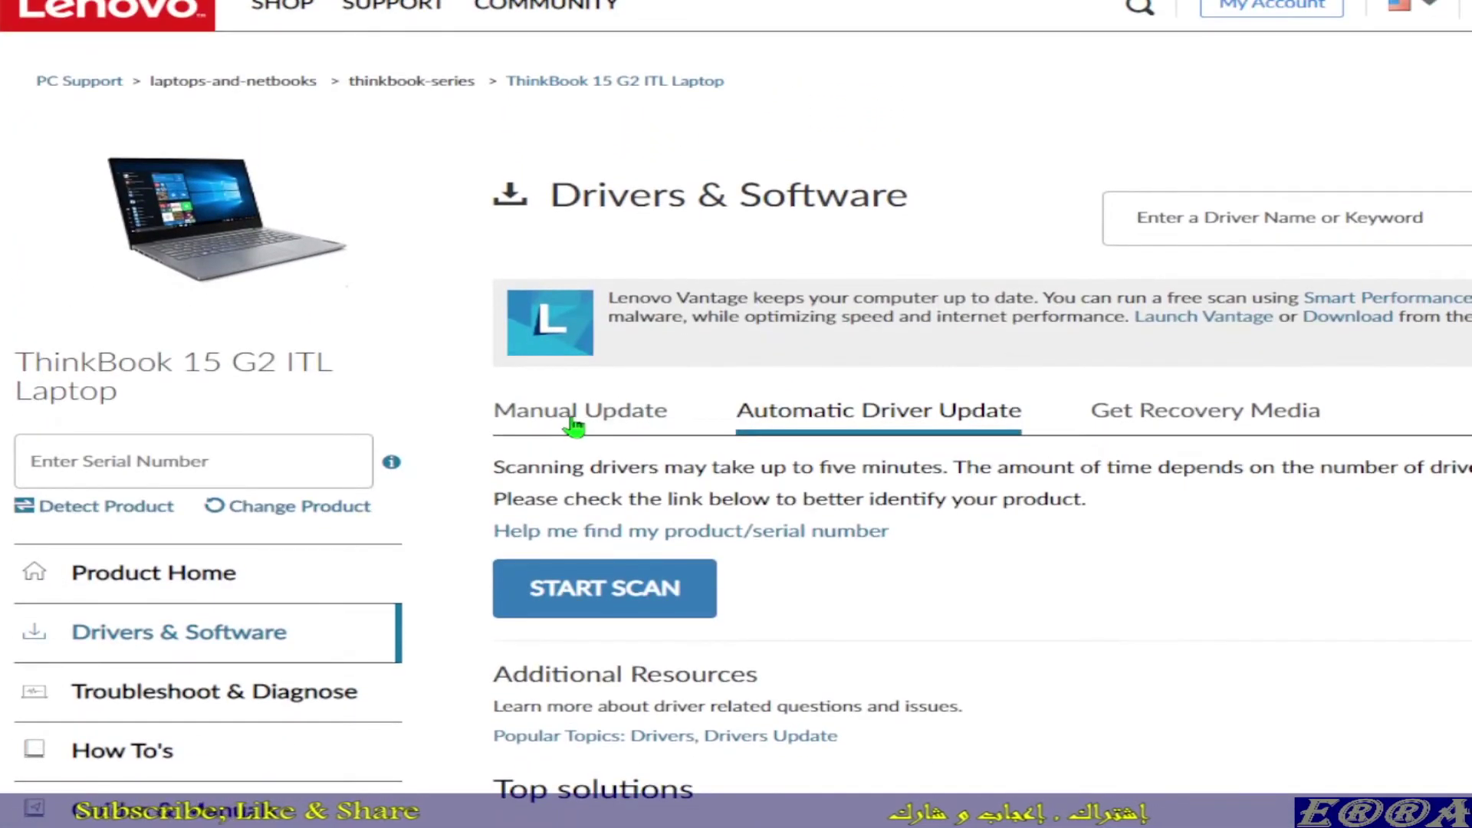
left_click(573, 414)
scroll(936, 444, "down", 5)
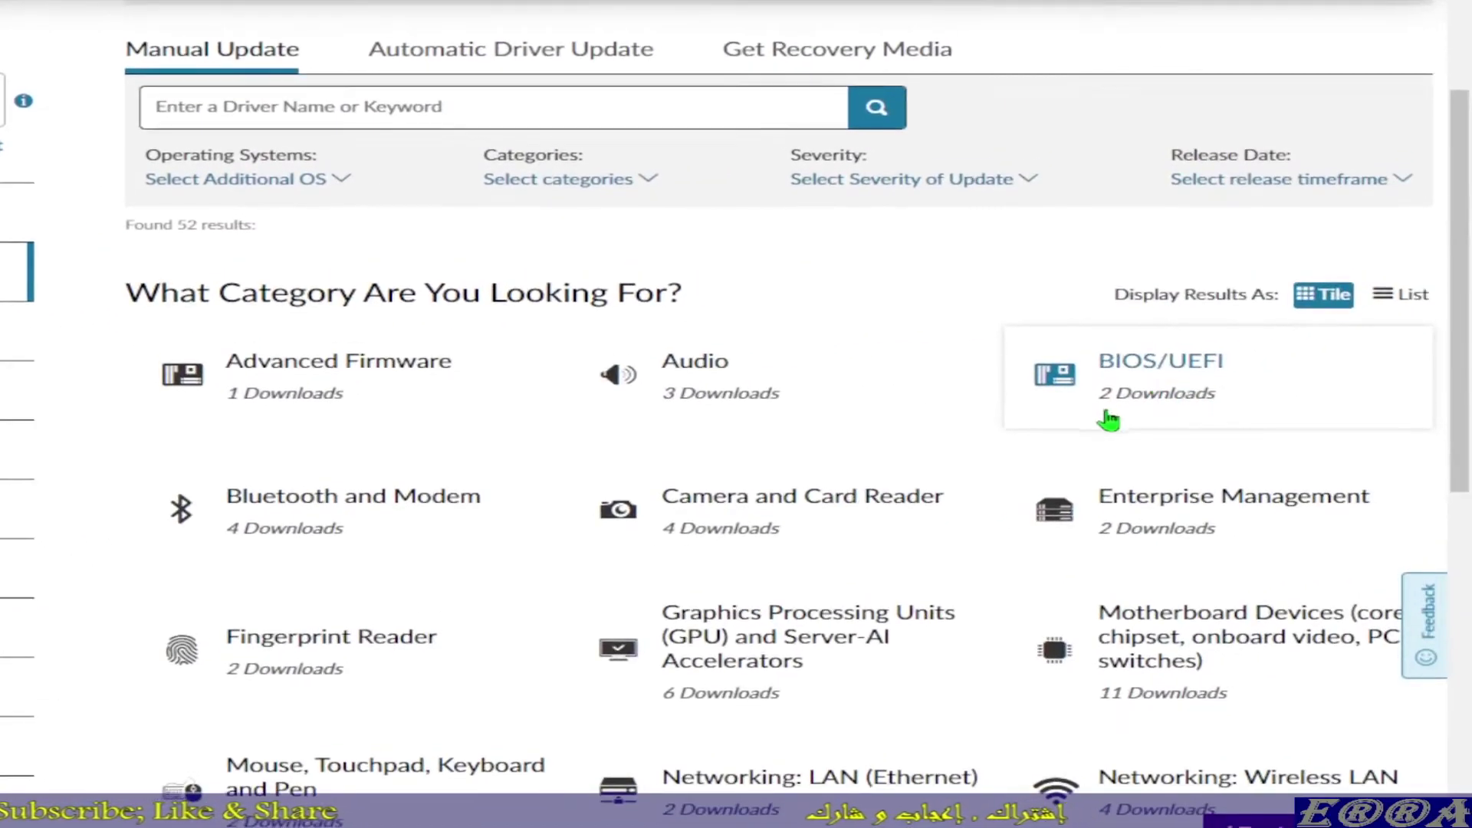
left_click(1137, 401)
scroll(963, 441, "down", 5)
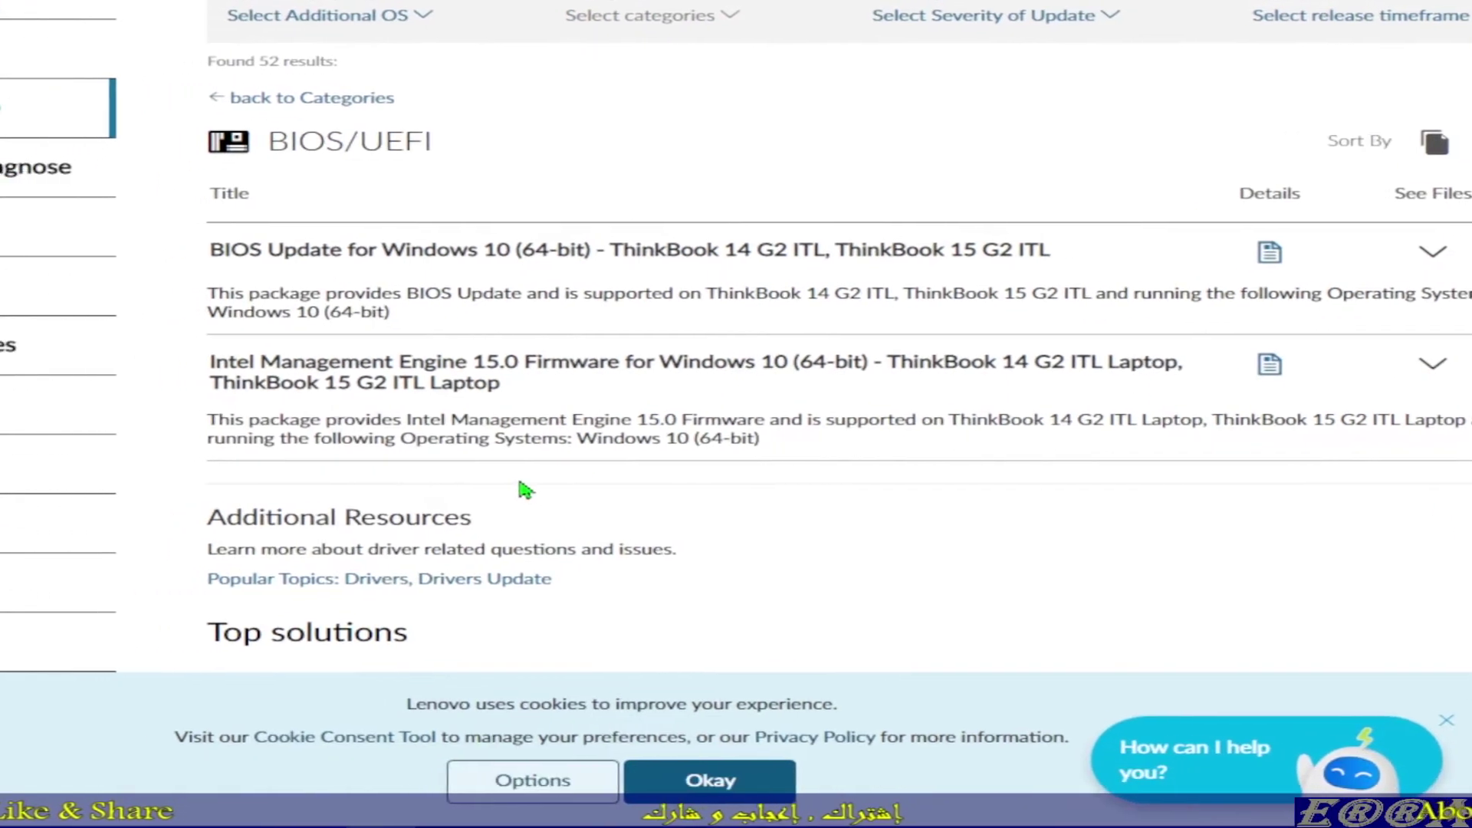
- Expand the Intel Management Engine 15.0 Firmware entry and open its f8me03ww.txt readme
left_click(1349, 387)
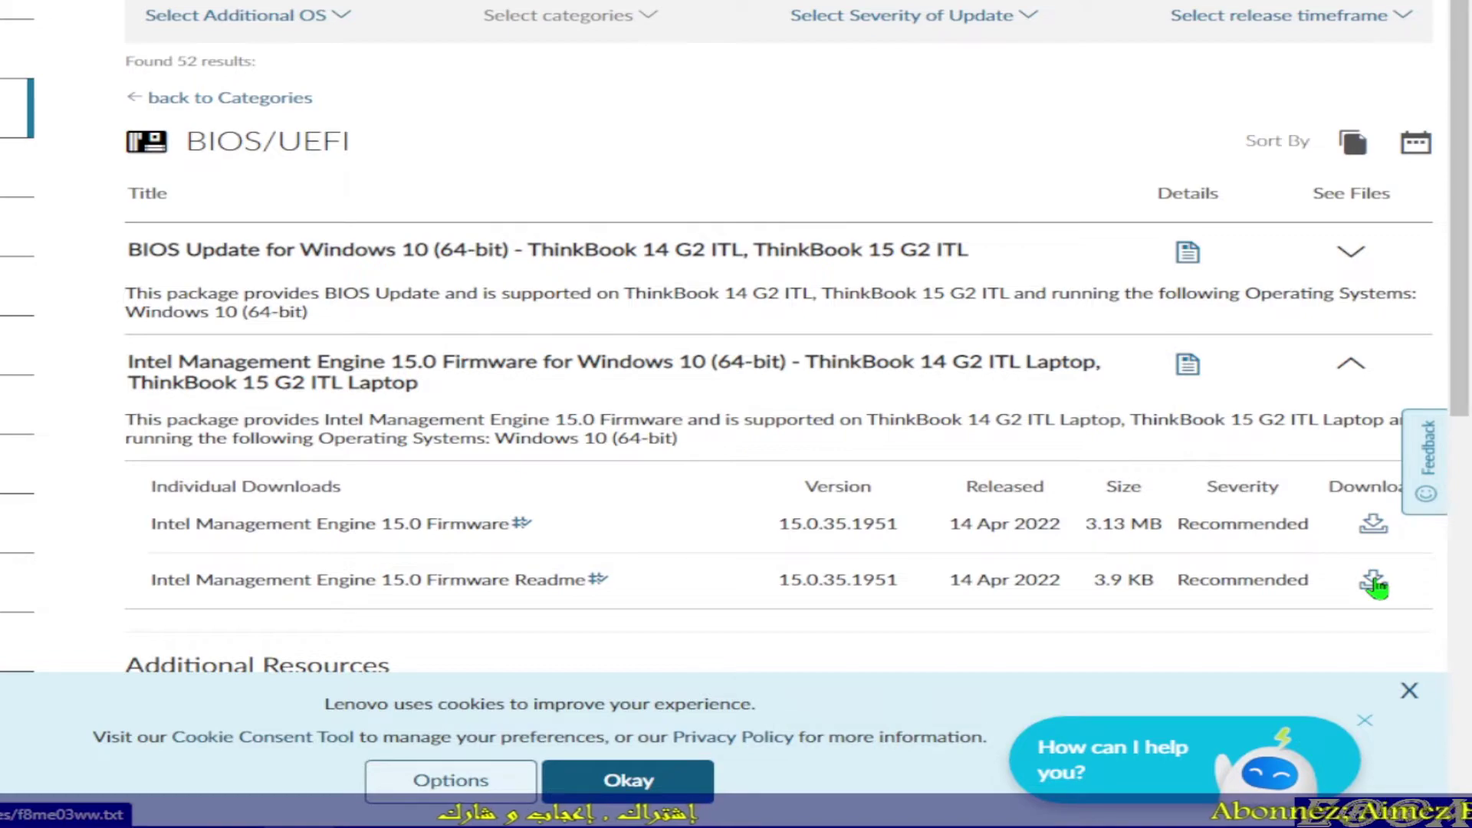
left_click(1375, 586)
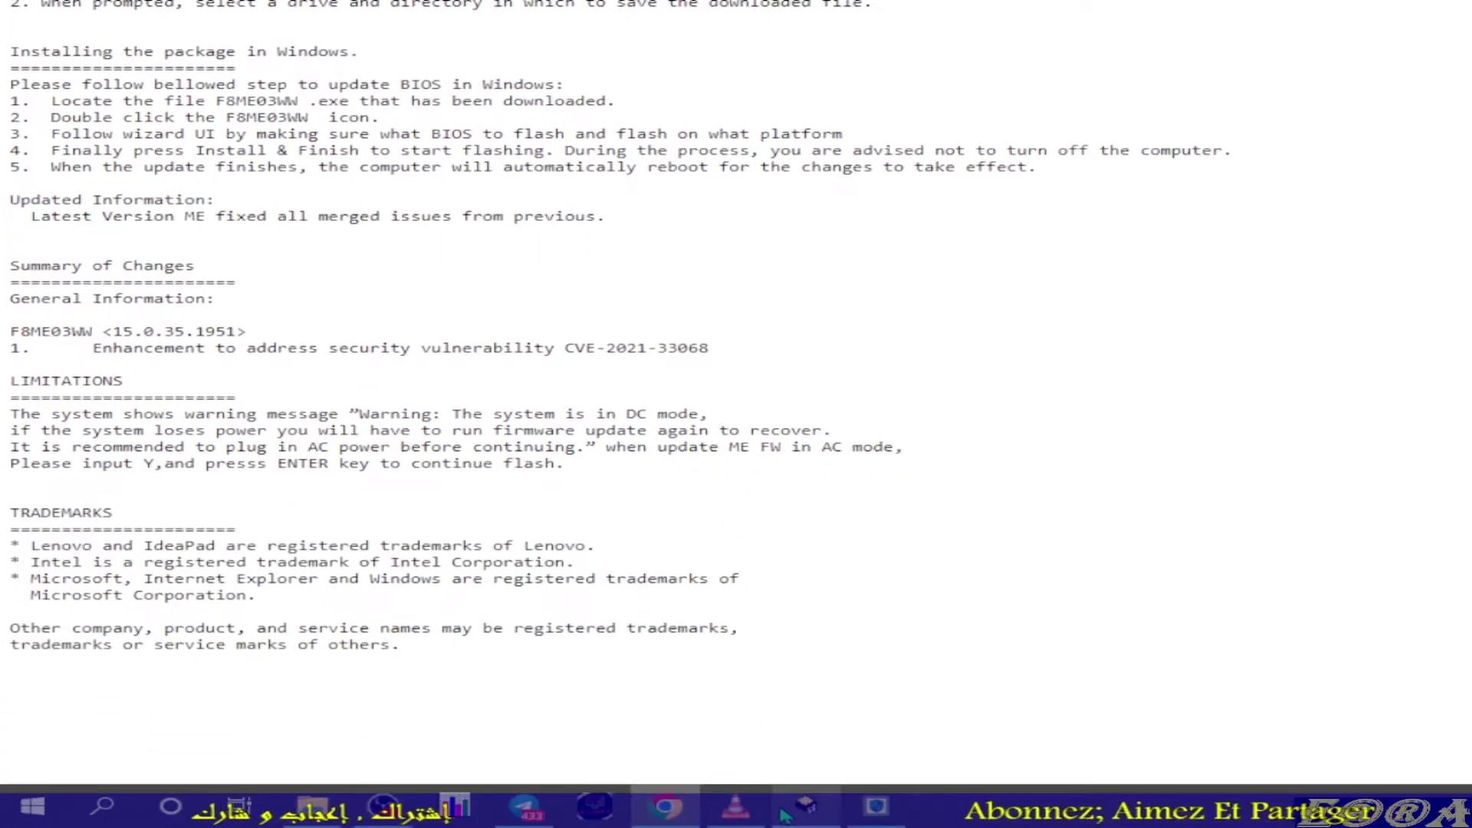
left_click(808, 812)
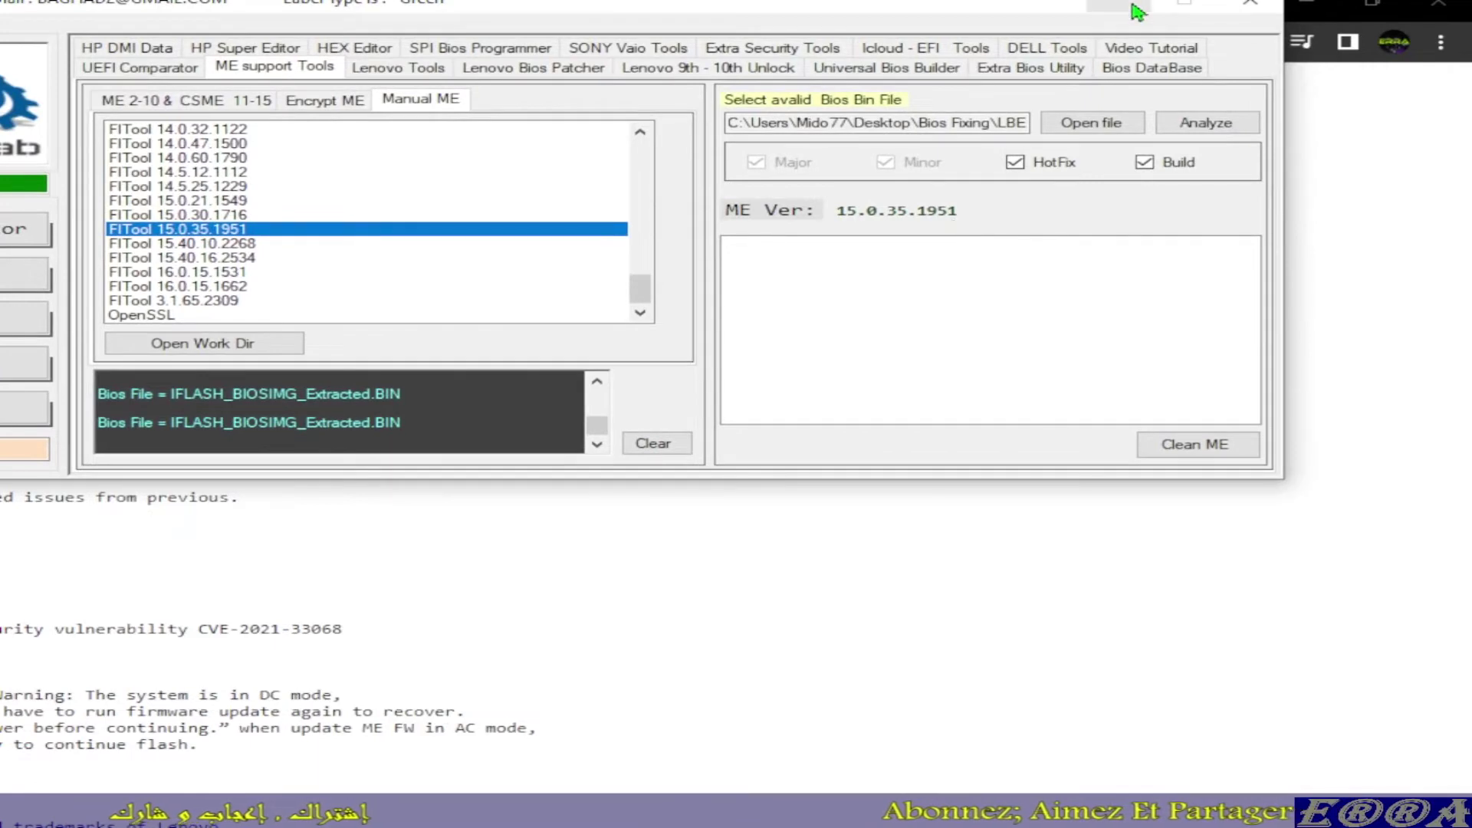
left_click(1135, 8)
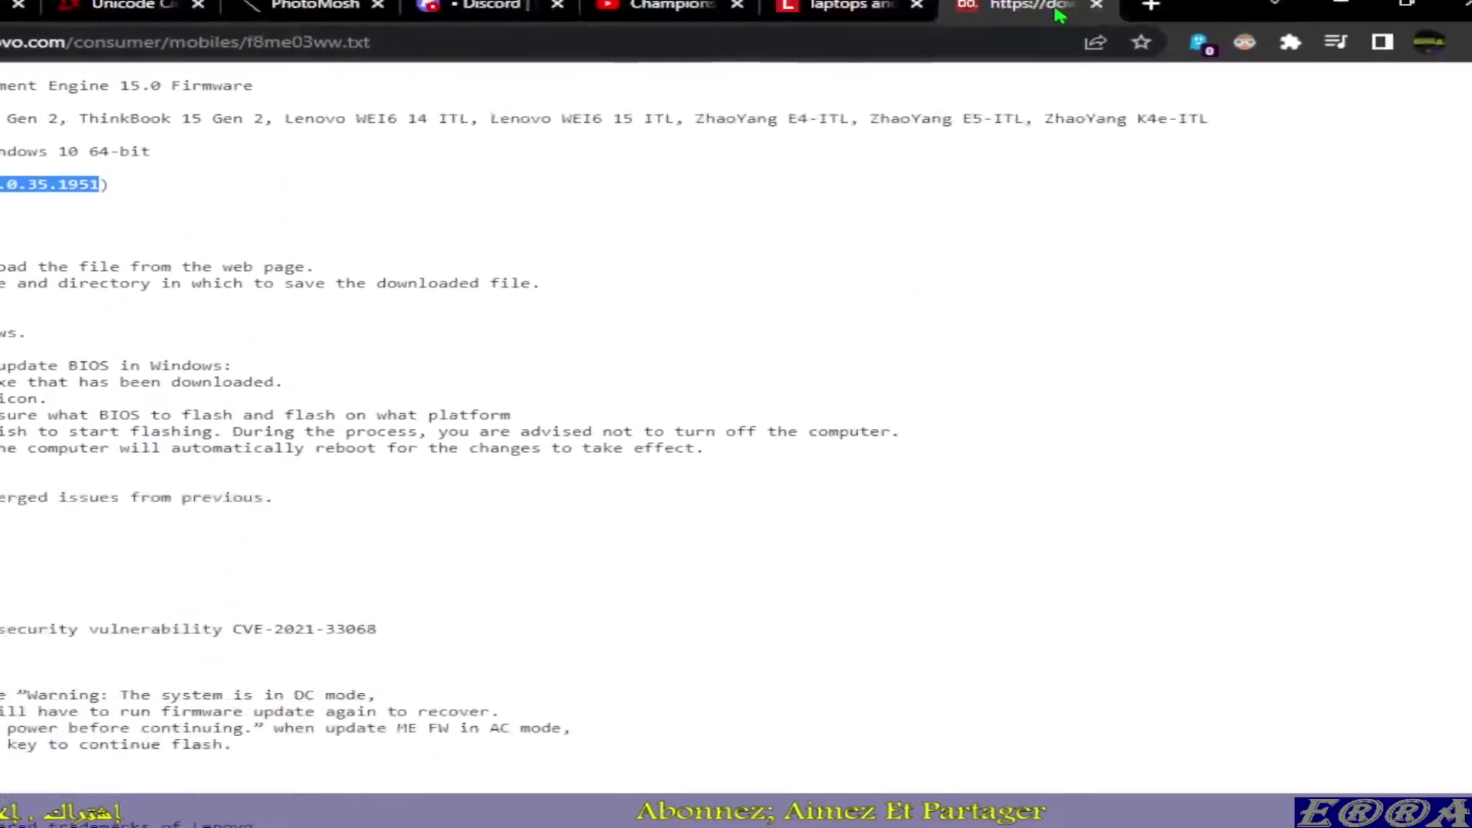
- Close the readme, open the ME firmware details and download f8me03ww.exe
left_click(1096, 5)
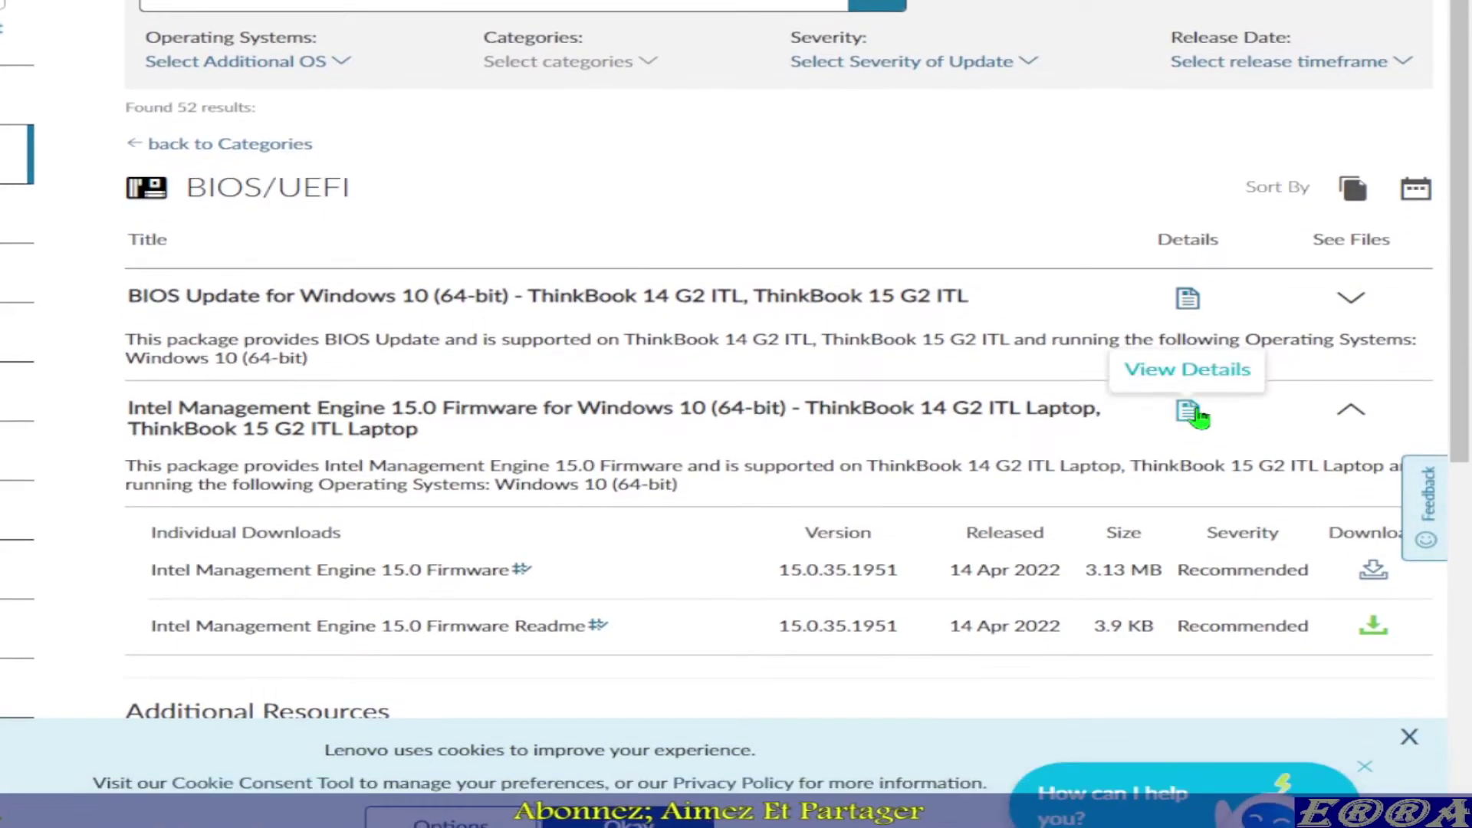
left_click(1191, 412)
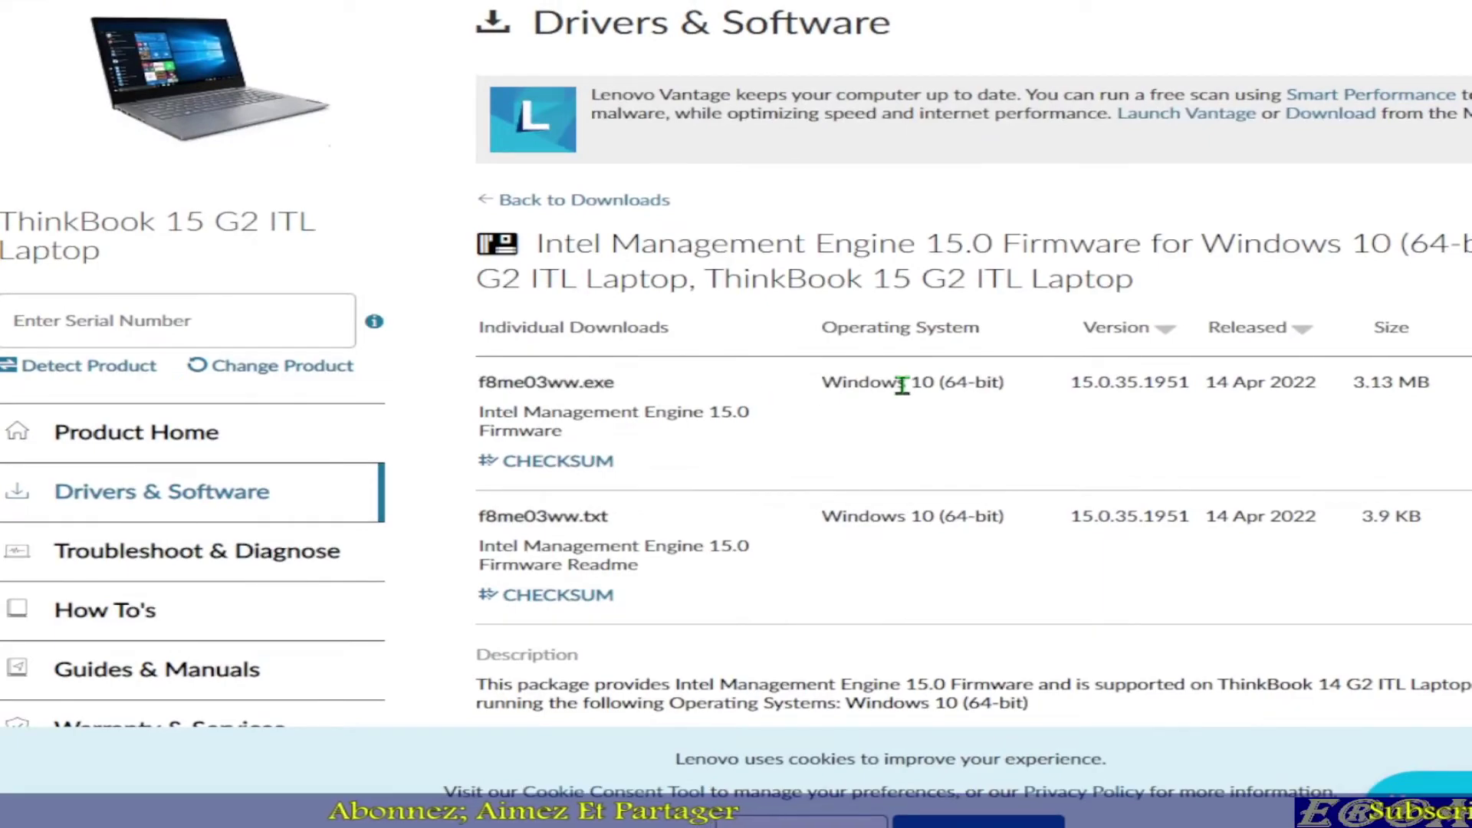
left_click(1364, 389)
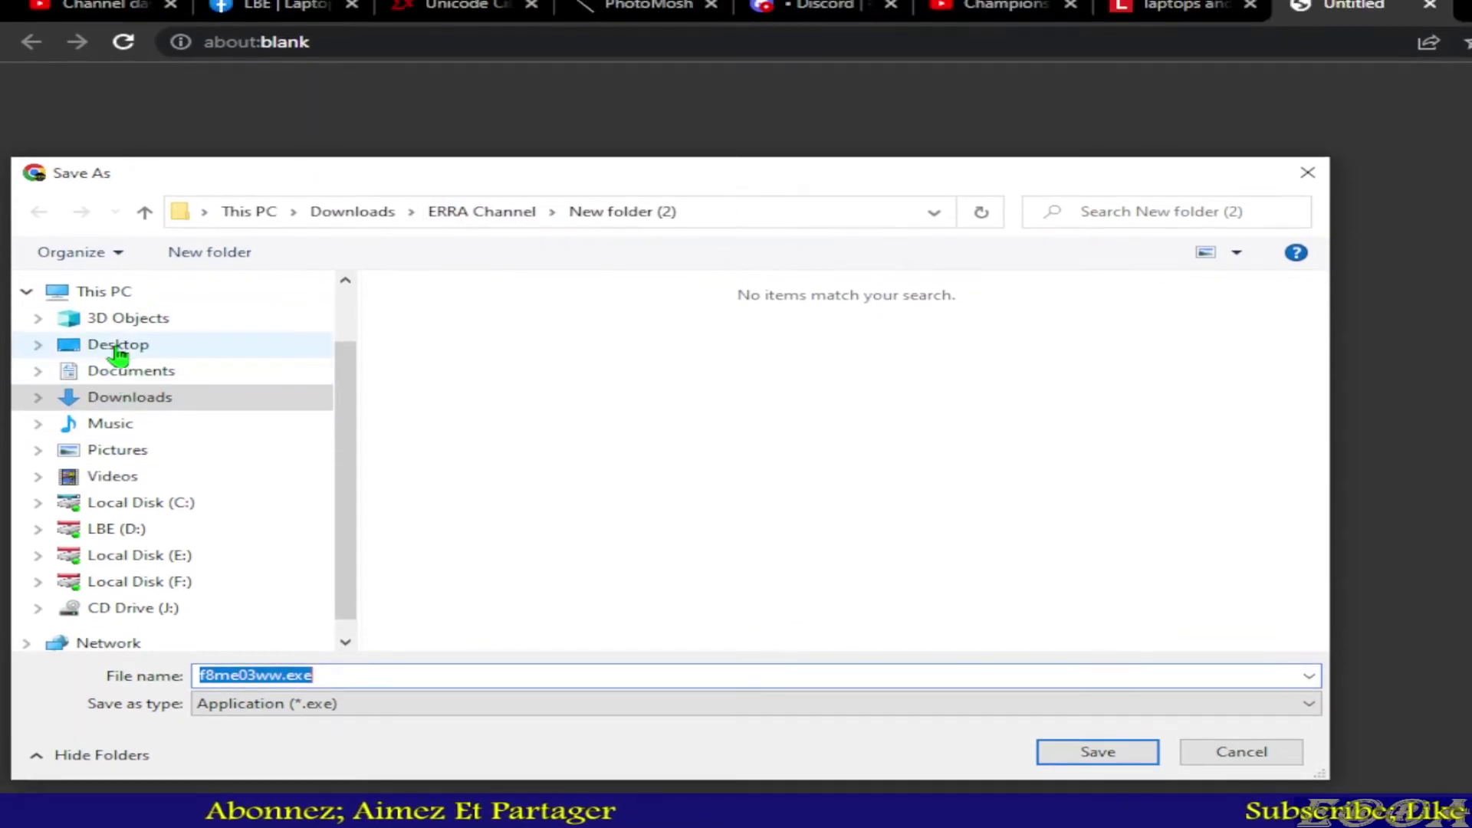
- Browse the Save As dialog to Desktop\Bios Fixing\LBE group\New folder
left_click(116, 347)
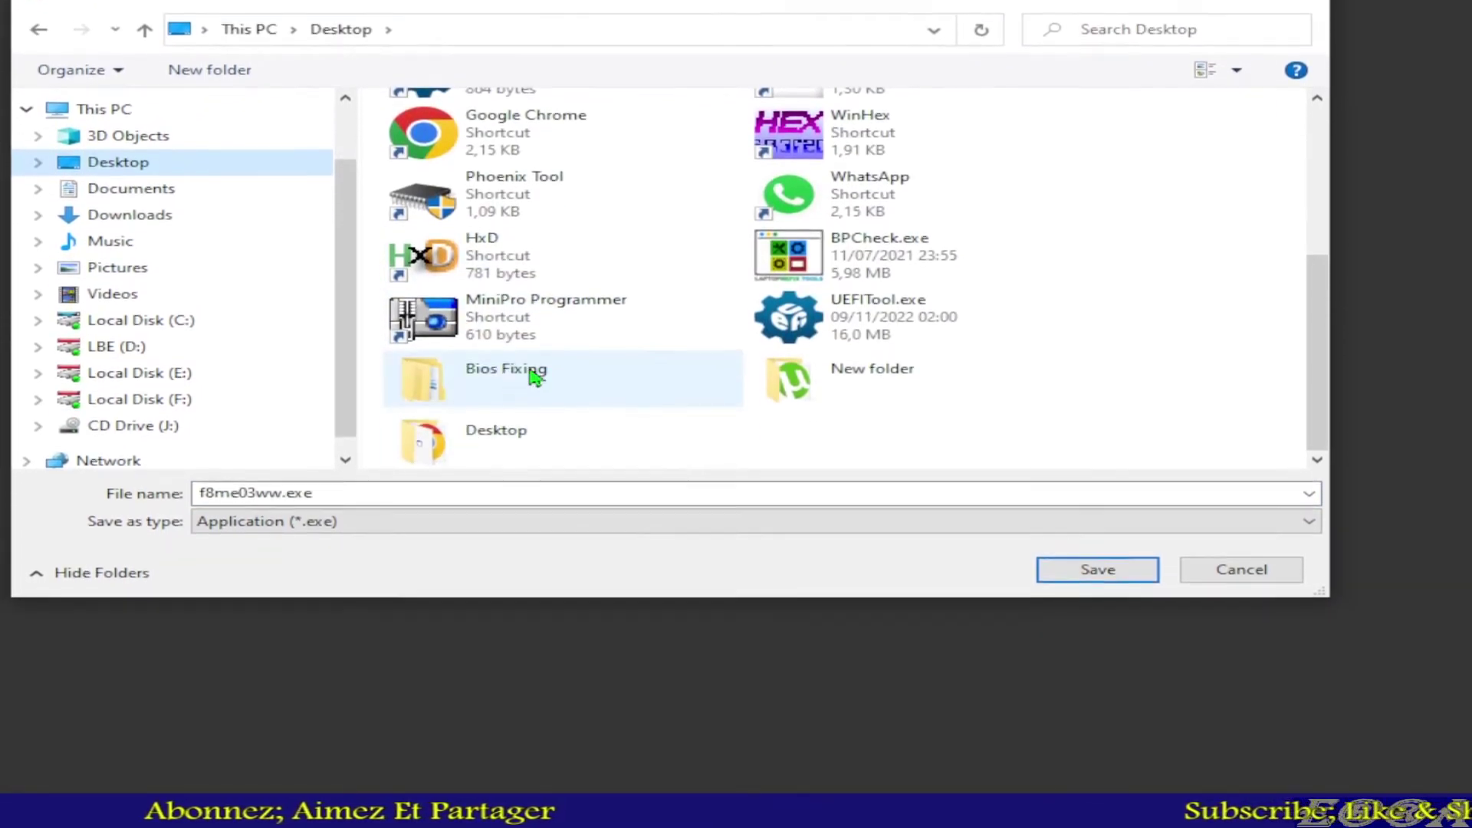
double_click(529, 366)
double_click(476, 135)
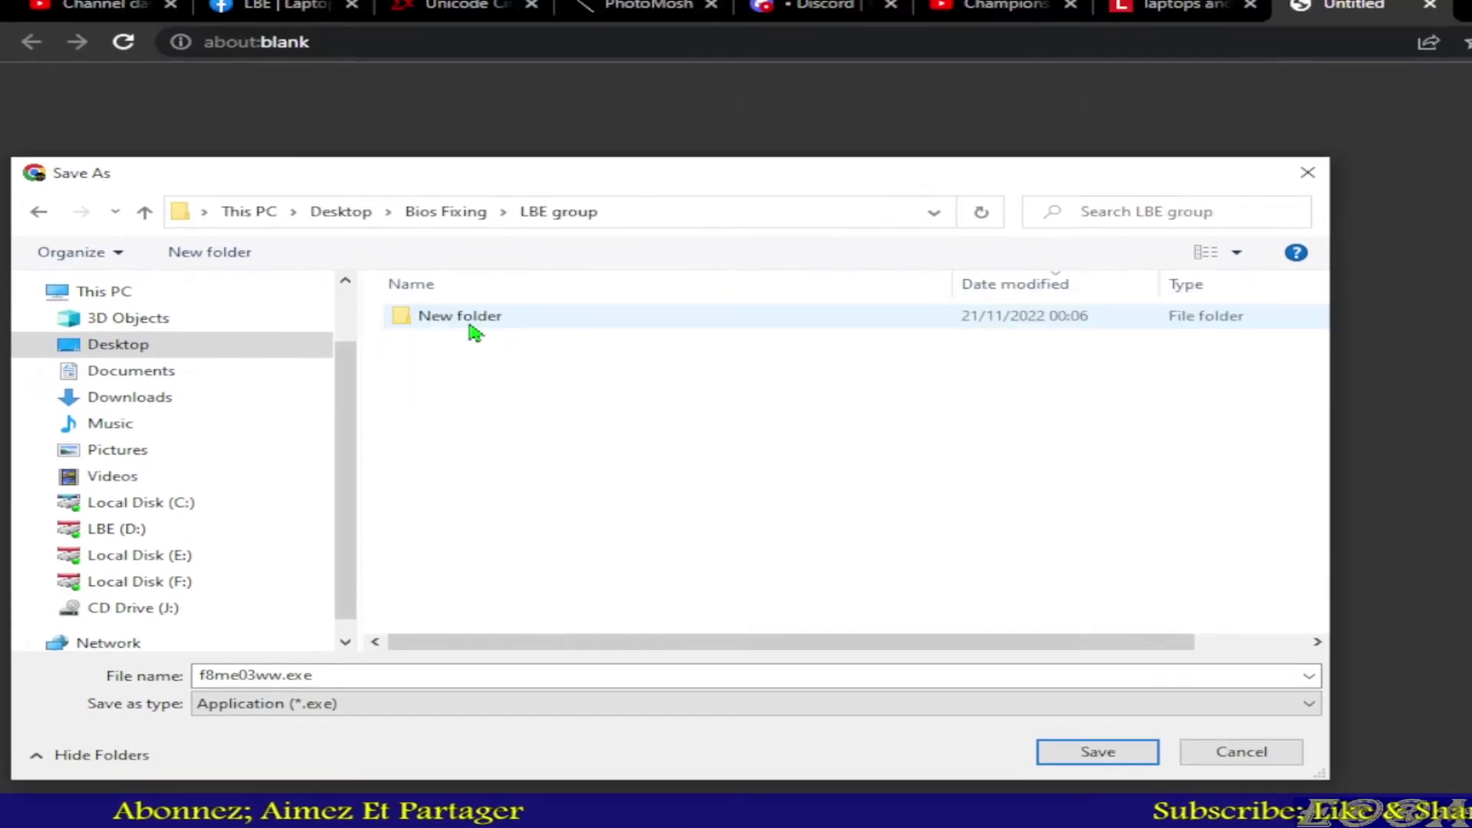
double_click(471, 323)
- Create a new folder named ME there and open it as the save destination
left_click(213, 255)
type("ME")
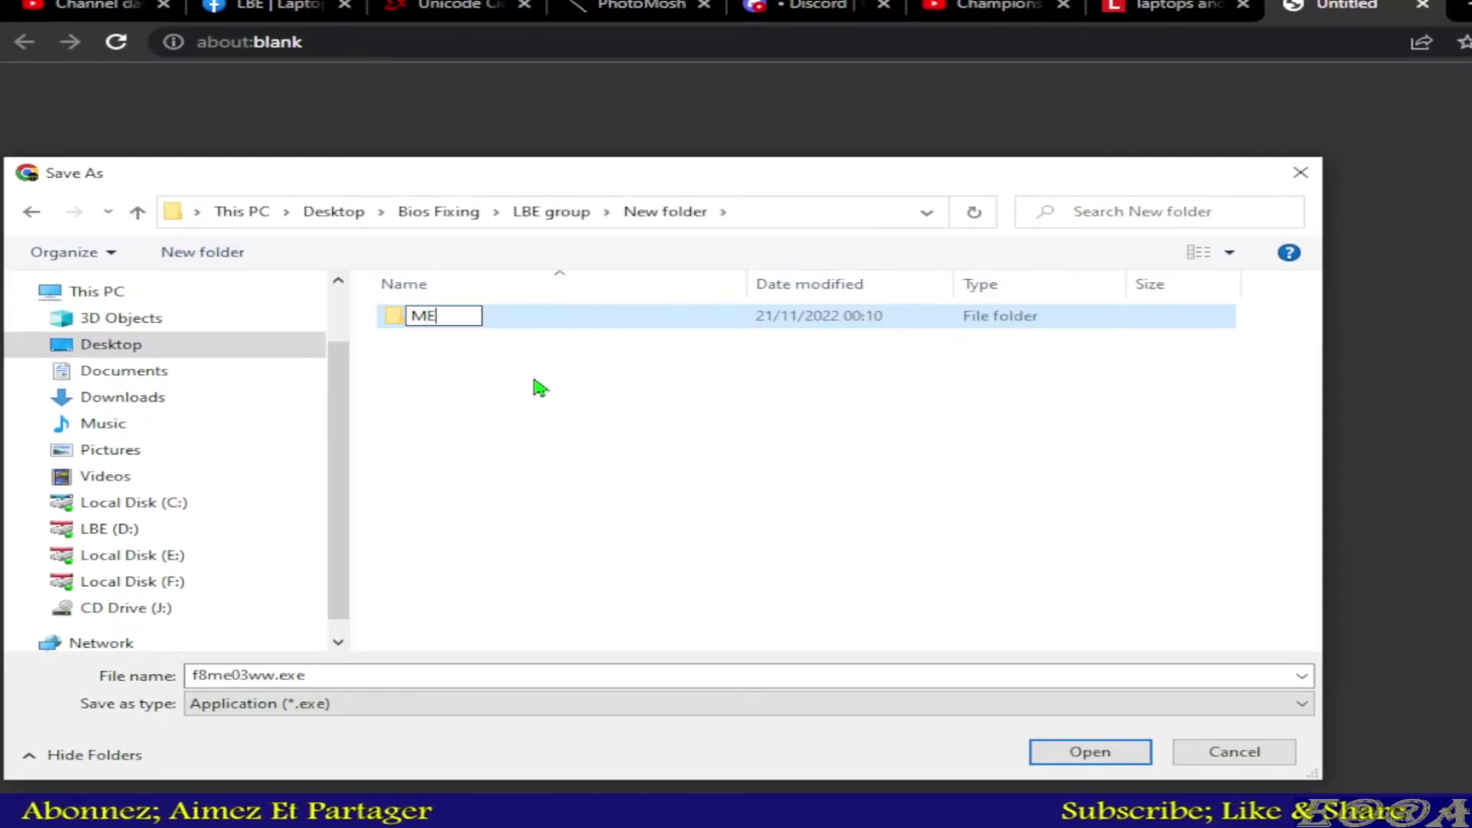
left_click(572, 403)
left_click(437, 317)
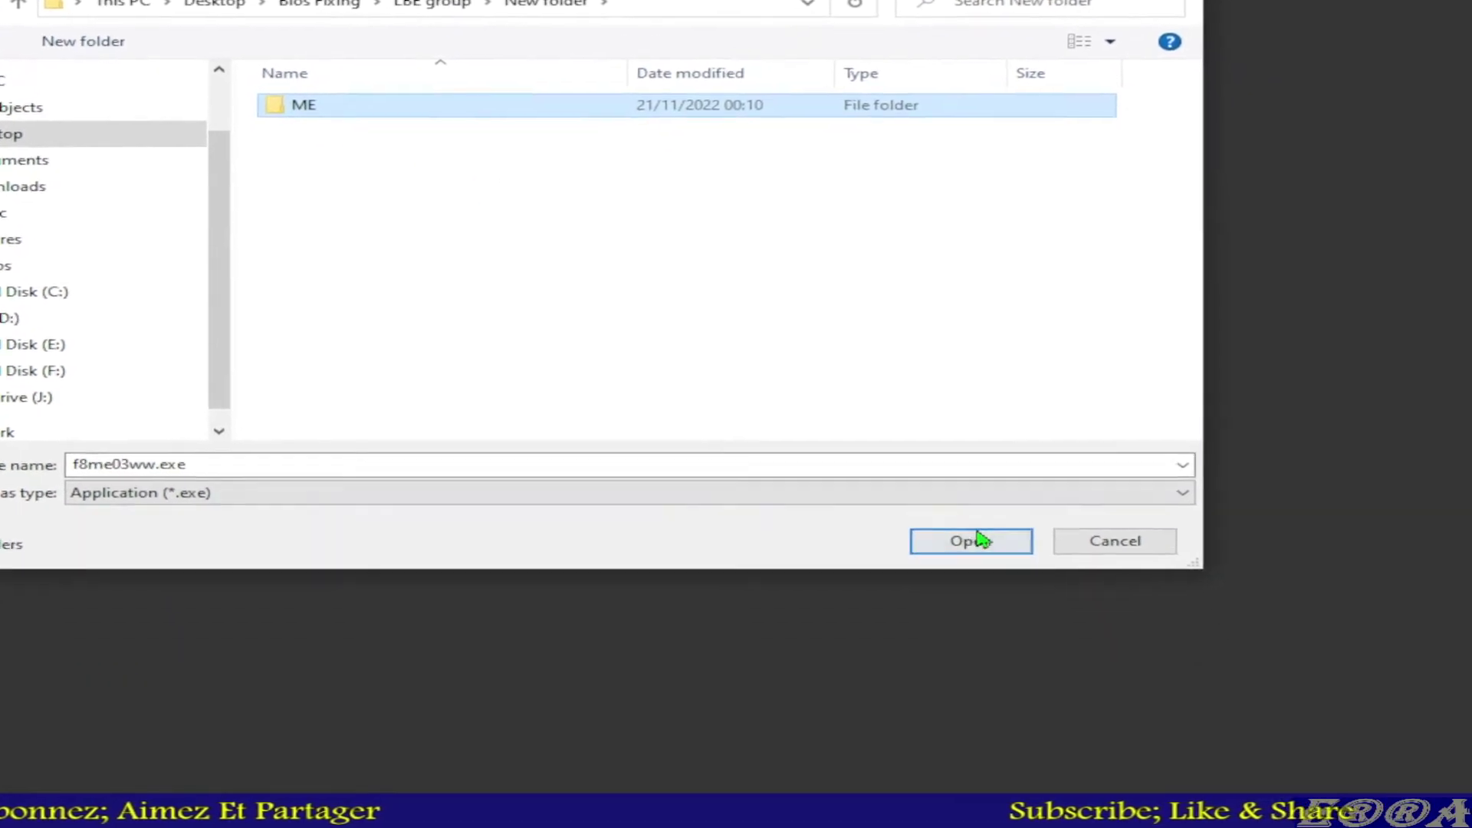
left_click(970, 540)
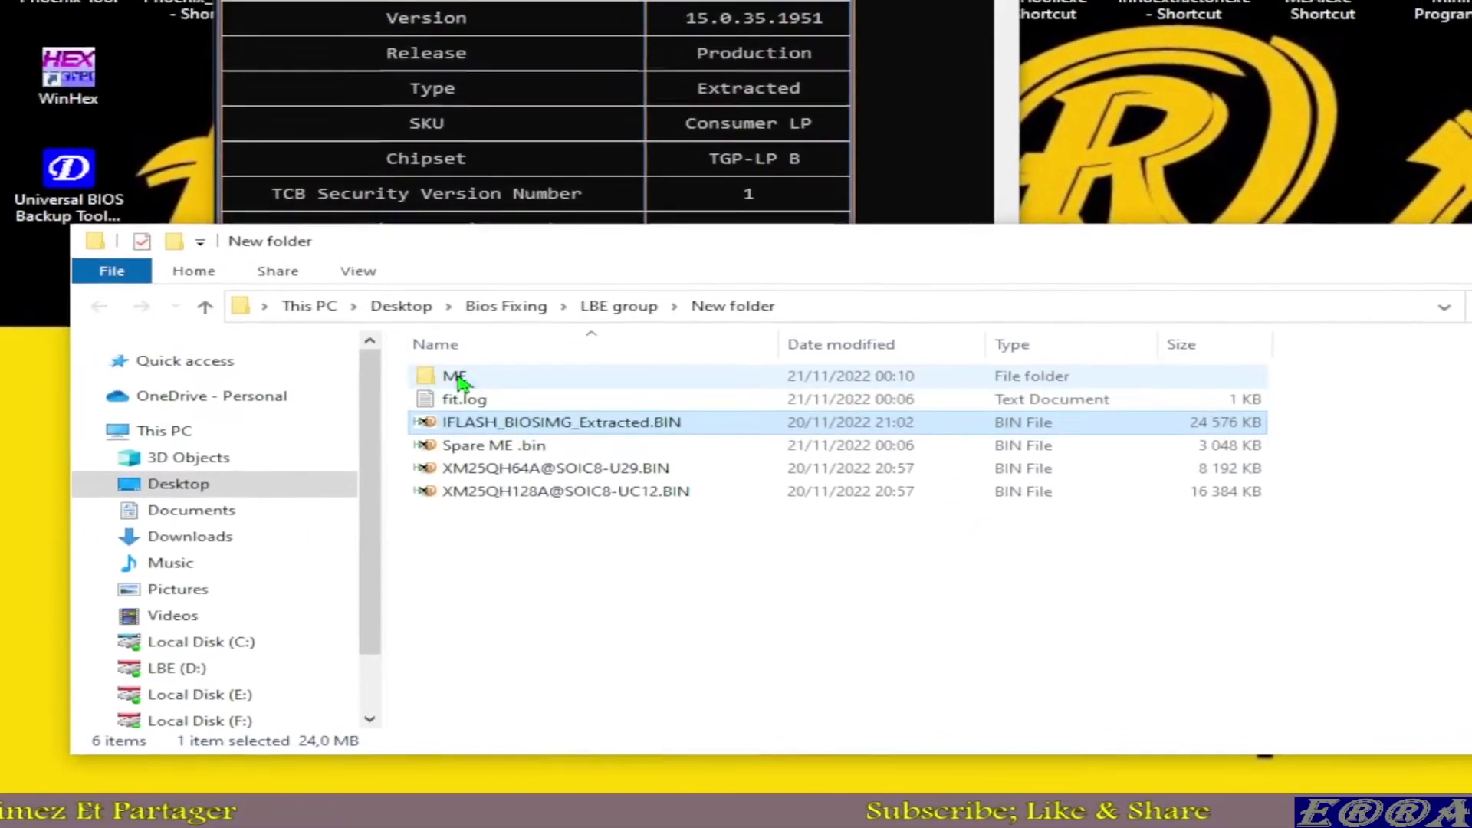
- Check f8me03ww.exe in the ME folder, move Explorer lower, and return to BIOS Utility
double_click(459, 377)
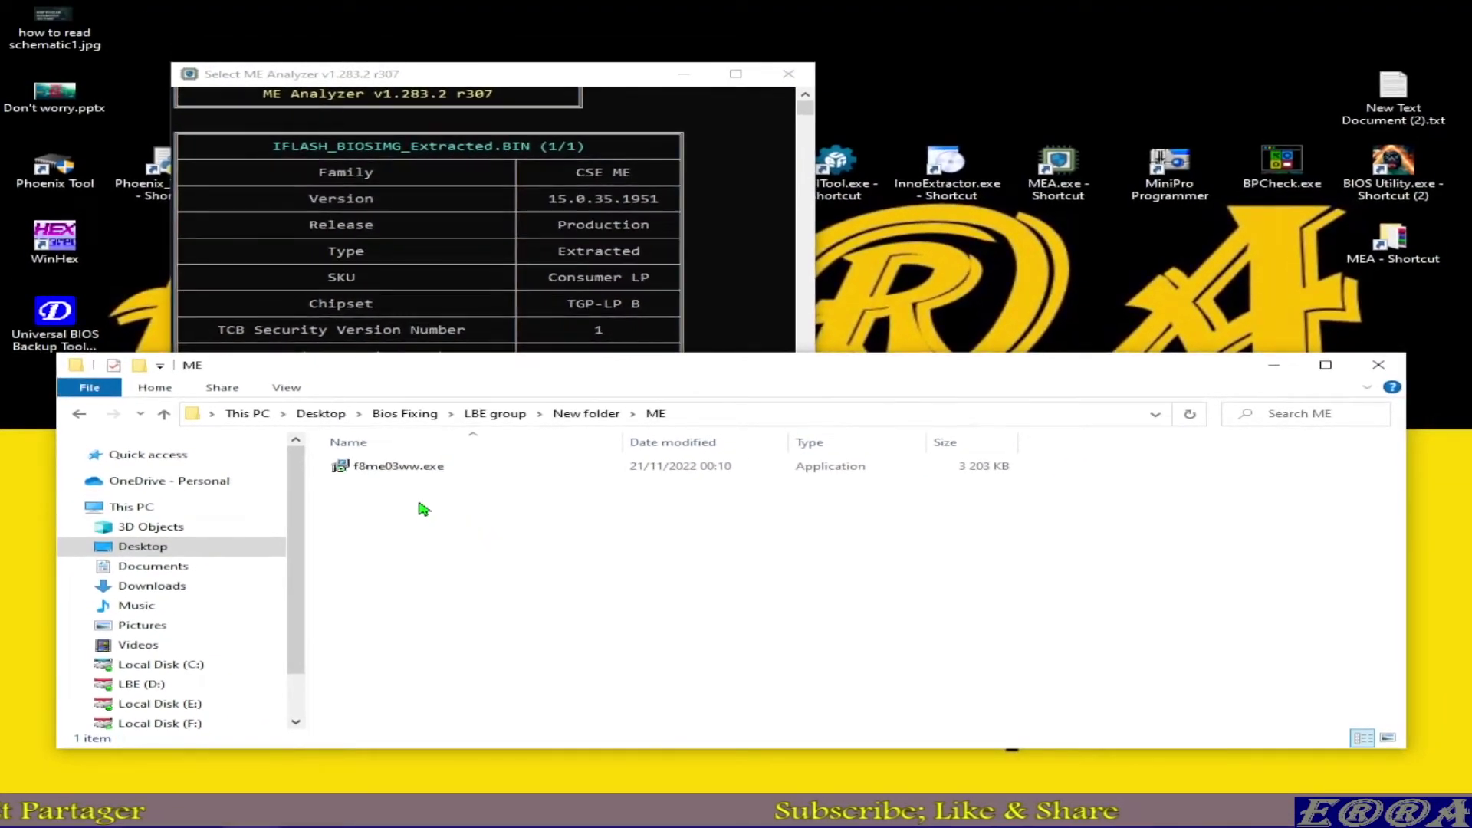
left_click(385, 470)
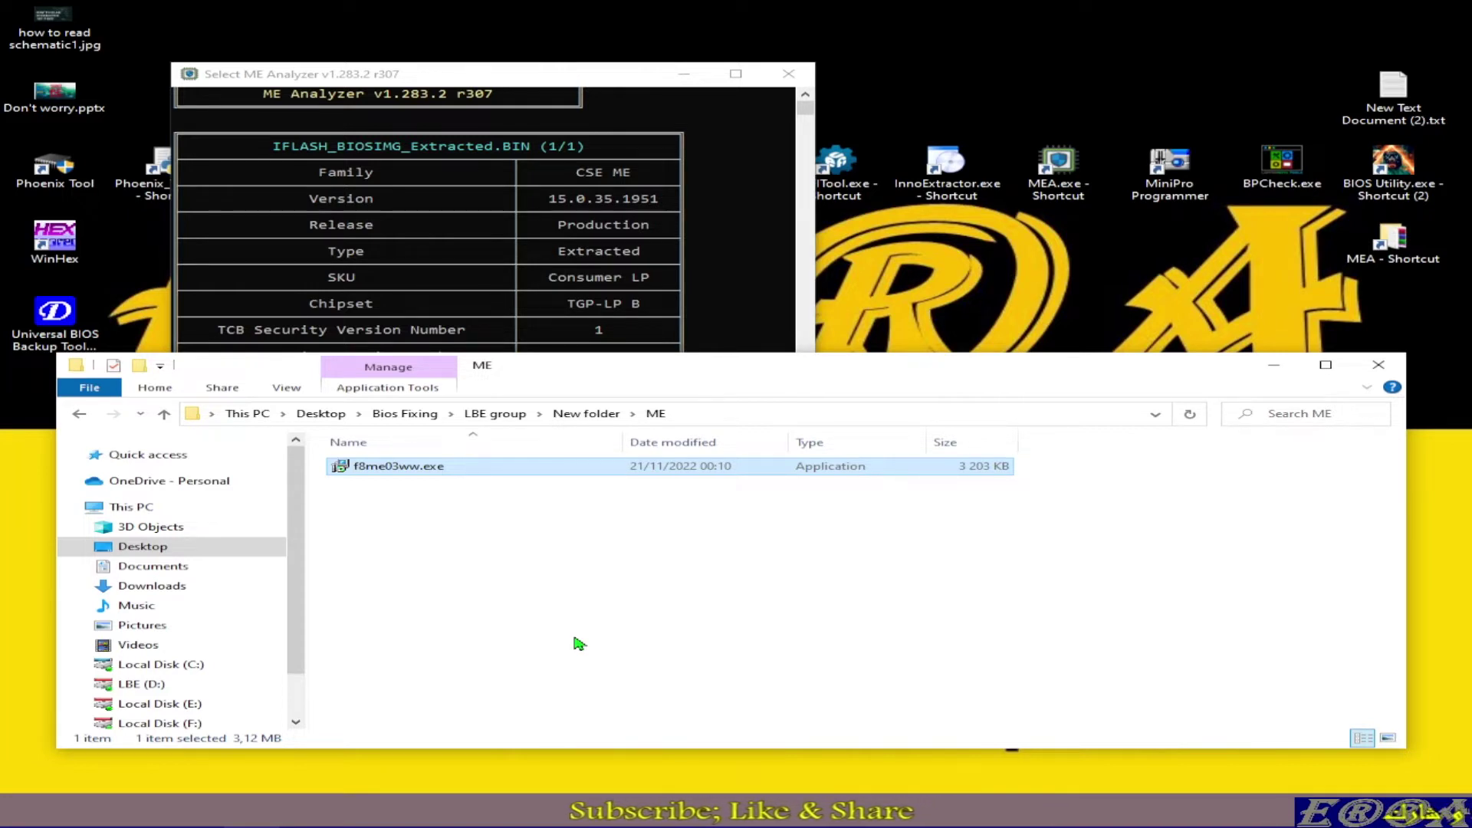
left_click_drag(748, 377, 737, 432)
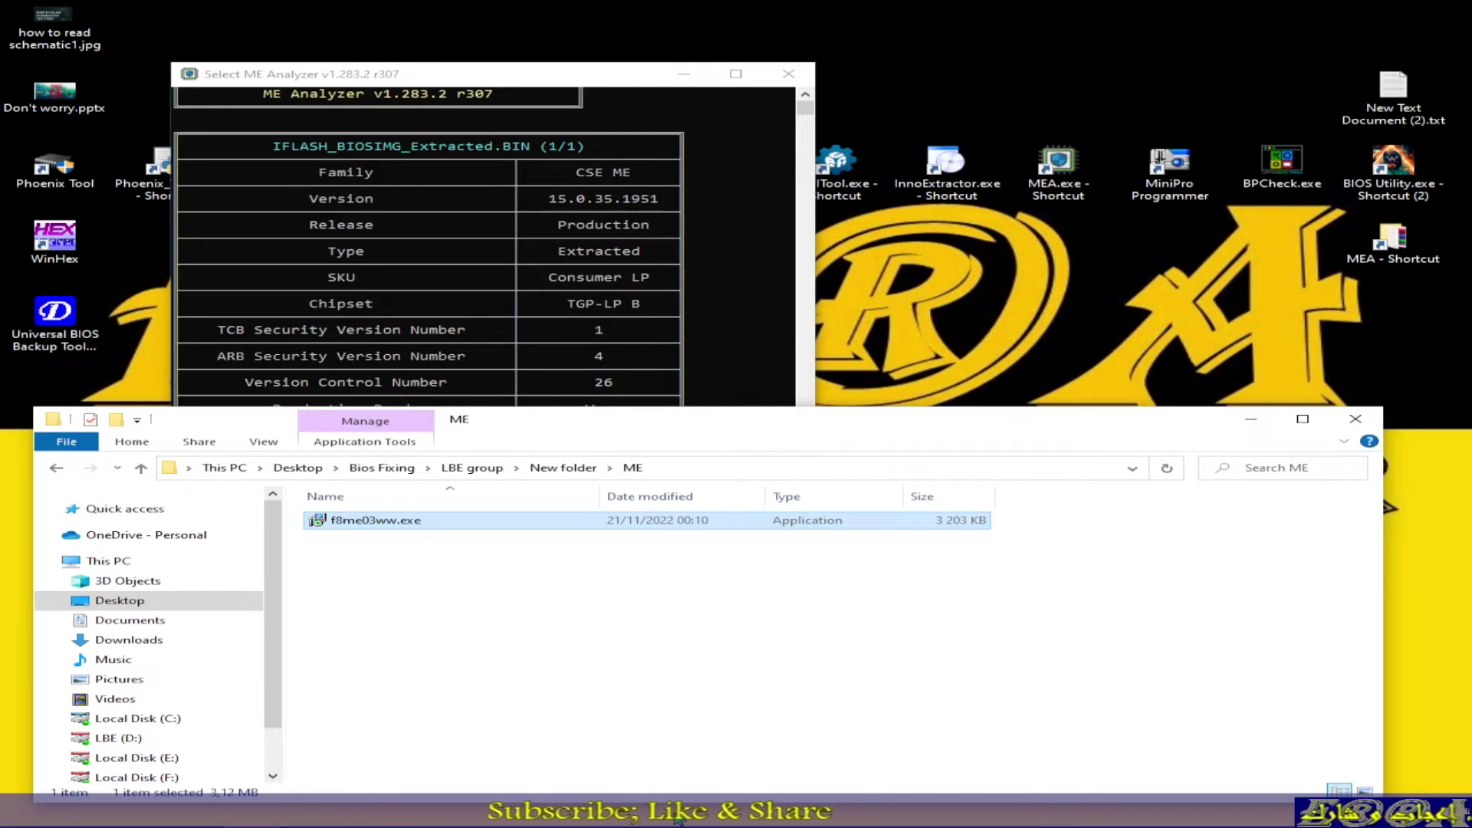
left_click(648, 819)
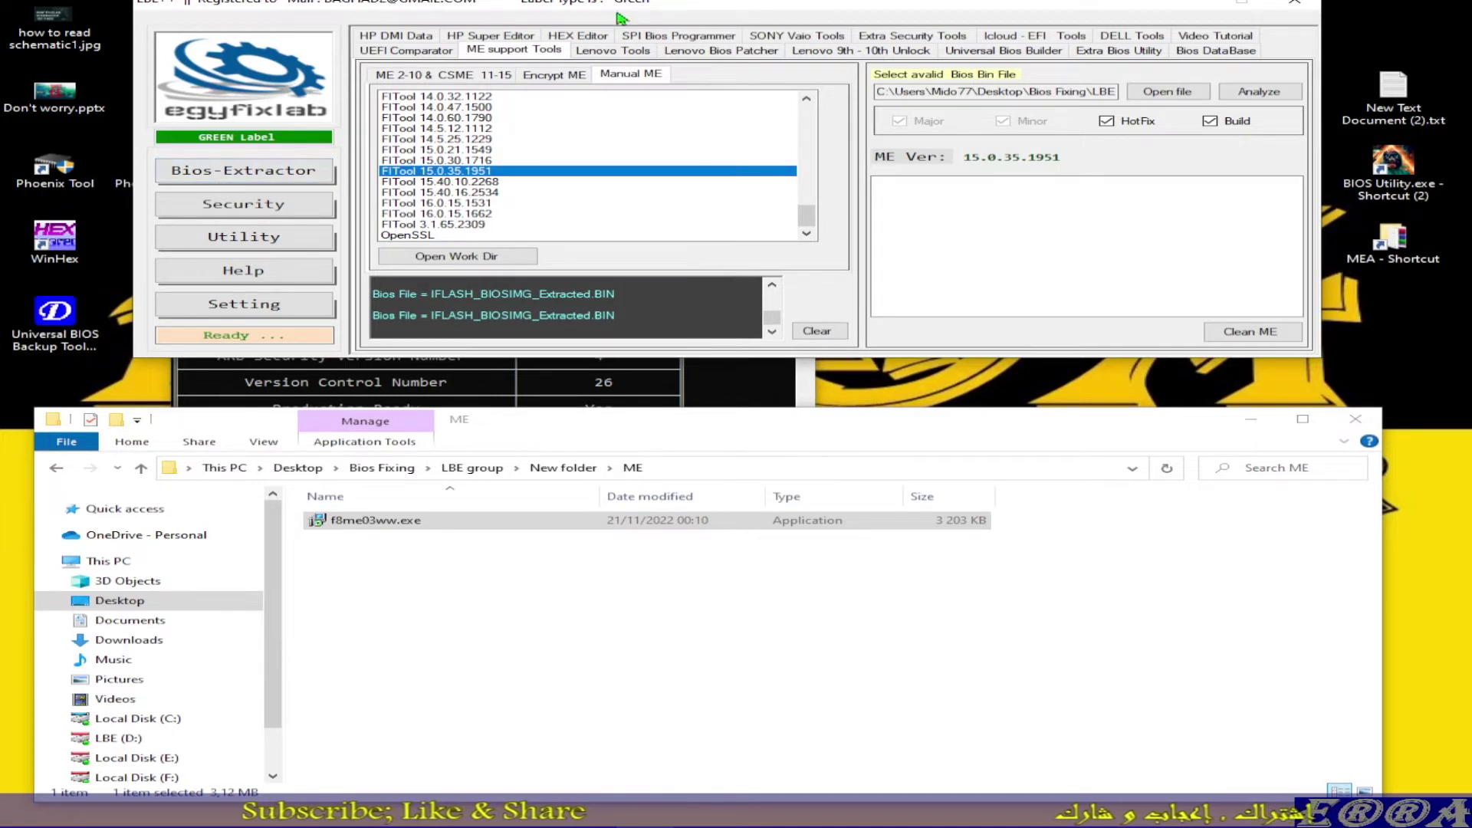
- Extract f8me03ww.exe in the Lenovo Bios Extractor with Check ME Existance on and Check Bios IMG off
left_click(619, 51)
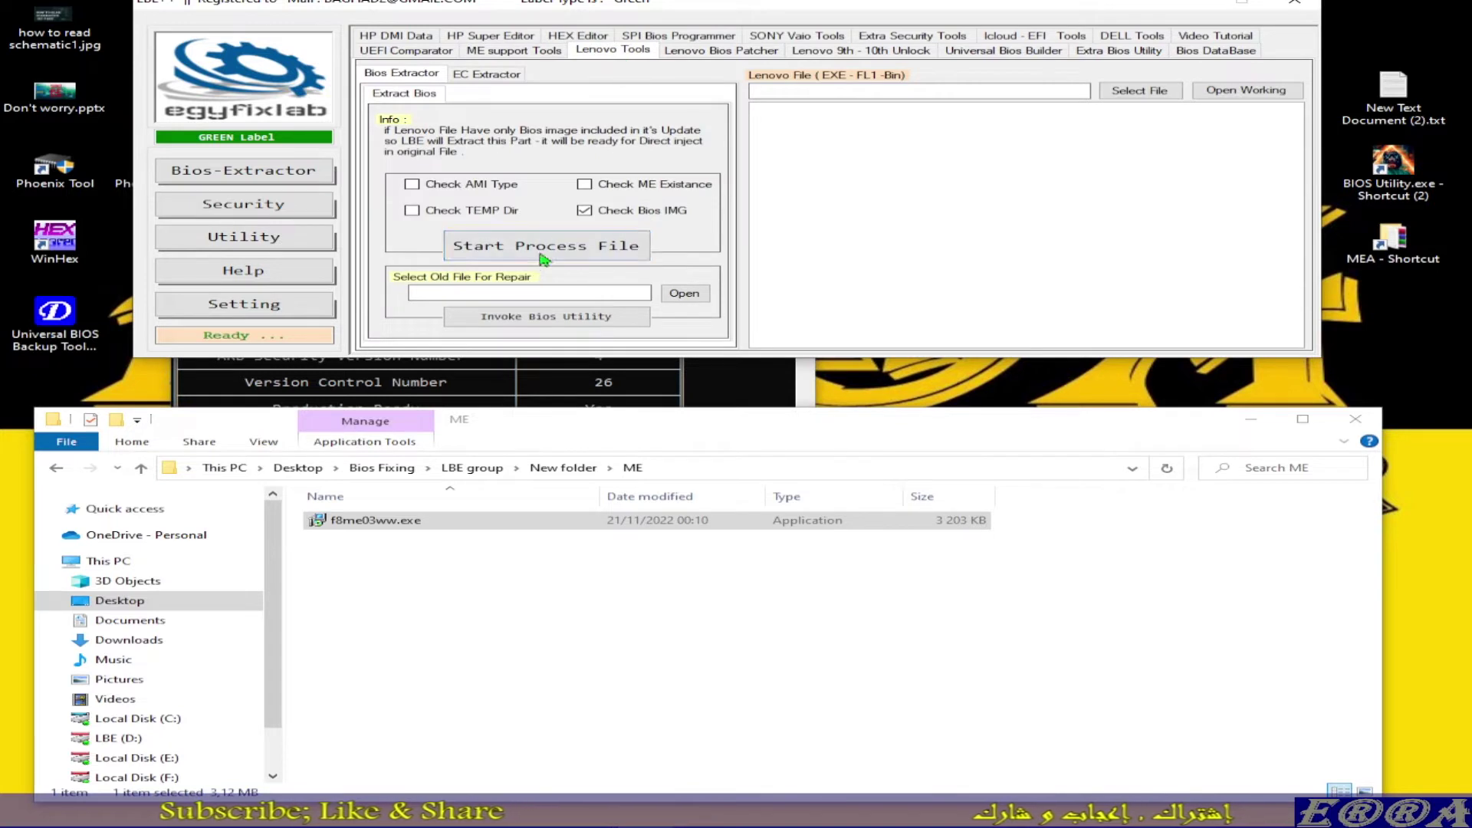
left_click(582, 211)
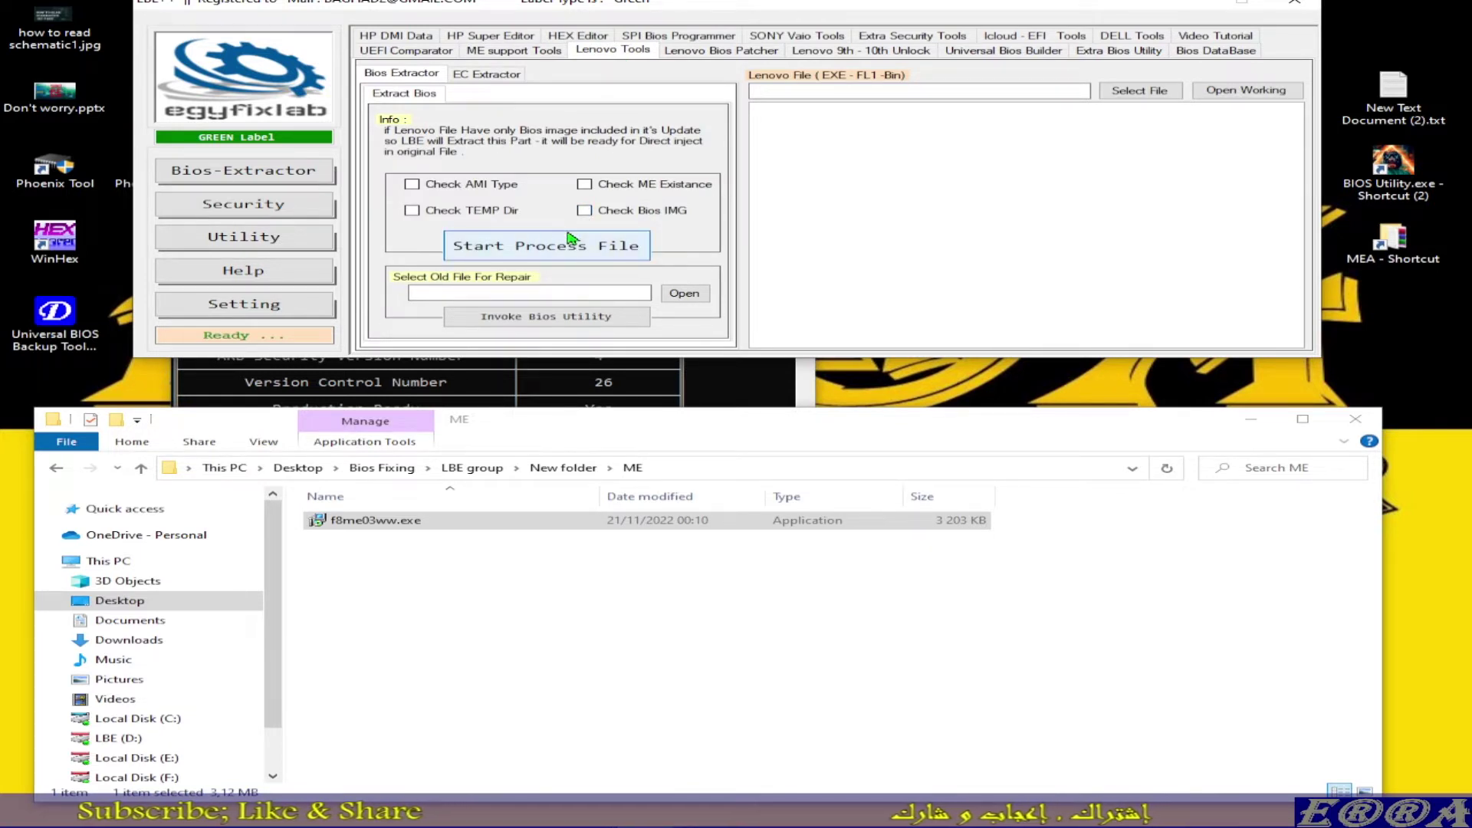
left_click(584, 186)
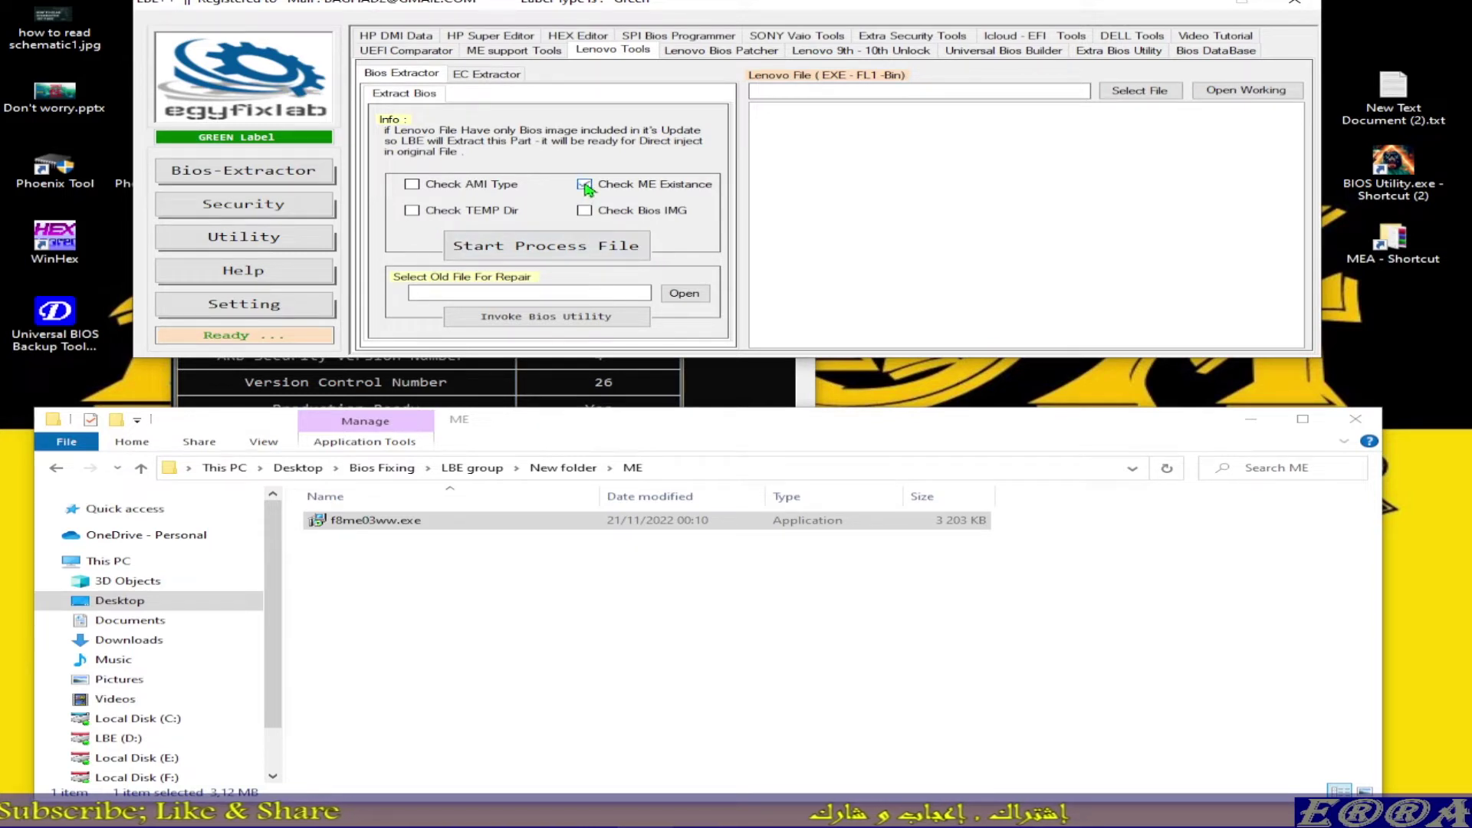
left_click(1136, 91)
double_click(452, 130)
double_click(453, 132)
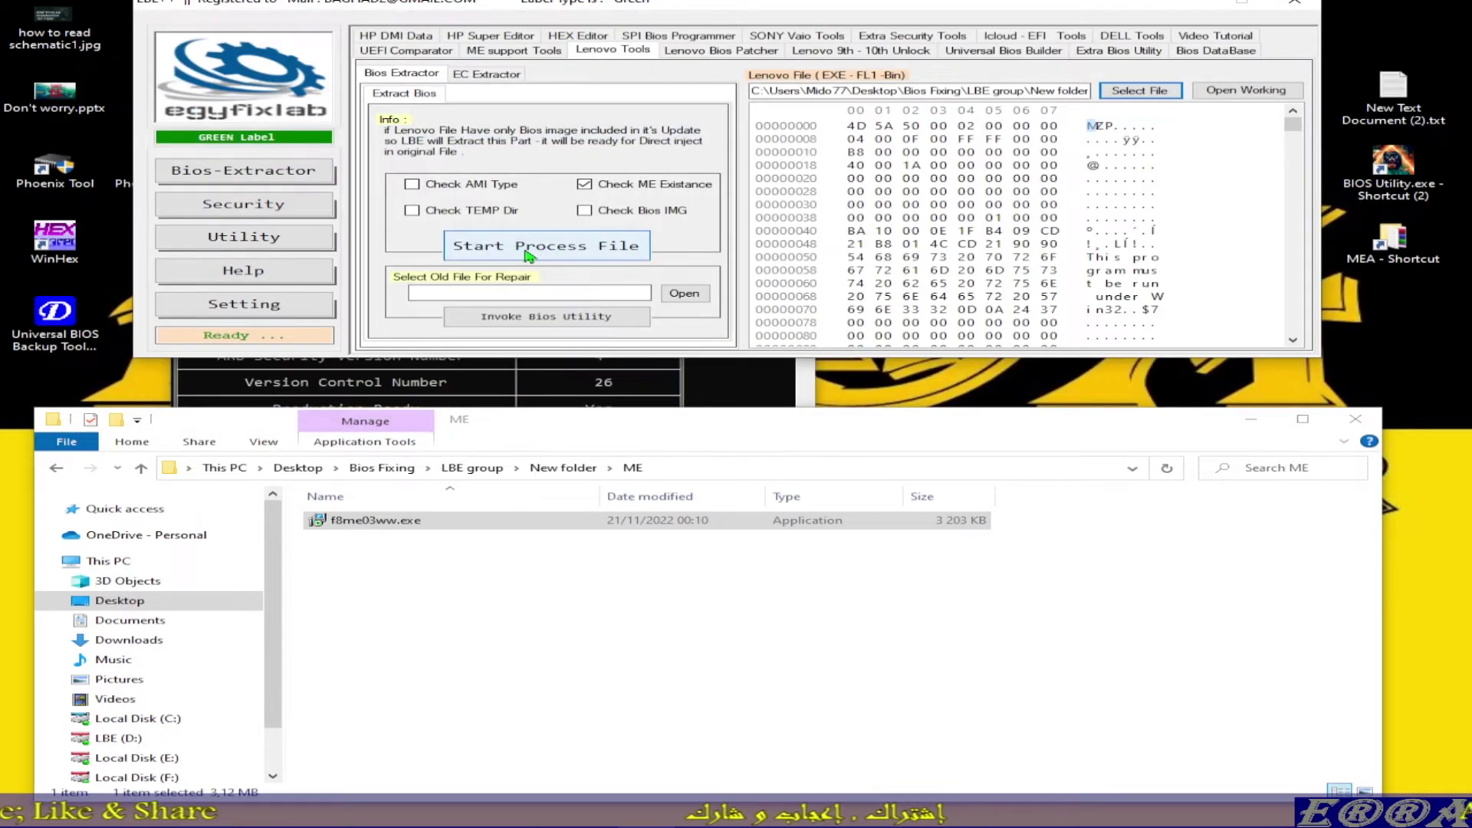
left_click(528, 246)
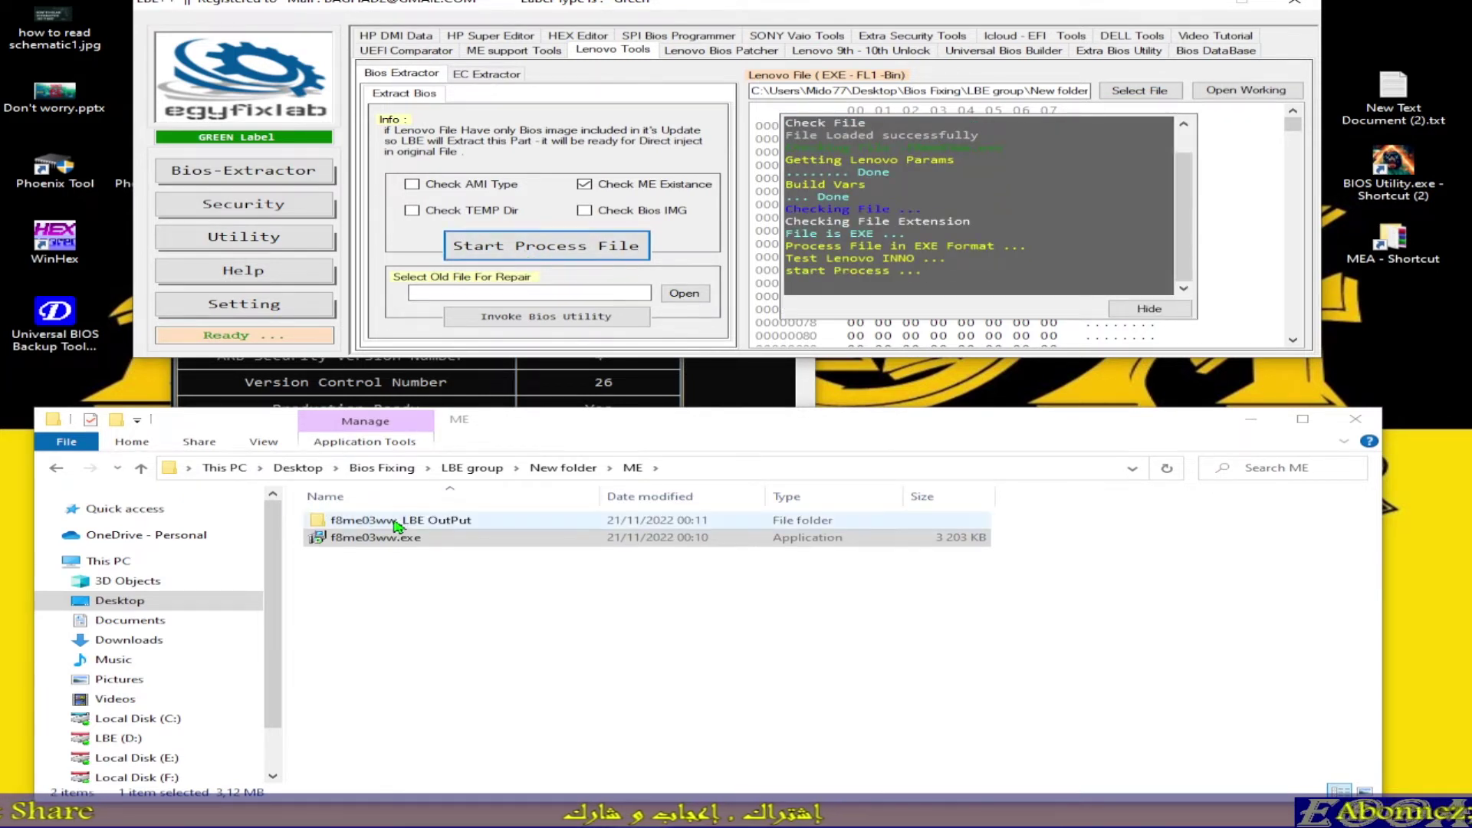
- Browse the new f8me03ww_LBE OutPut folder and its codeGetExtractPath subfolder
double_click(394, 521)
double_click(395, 521)
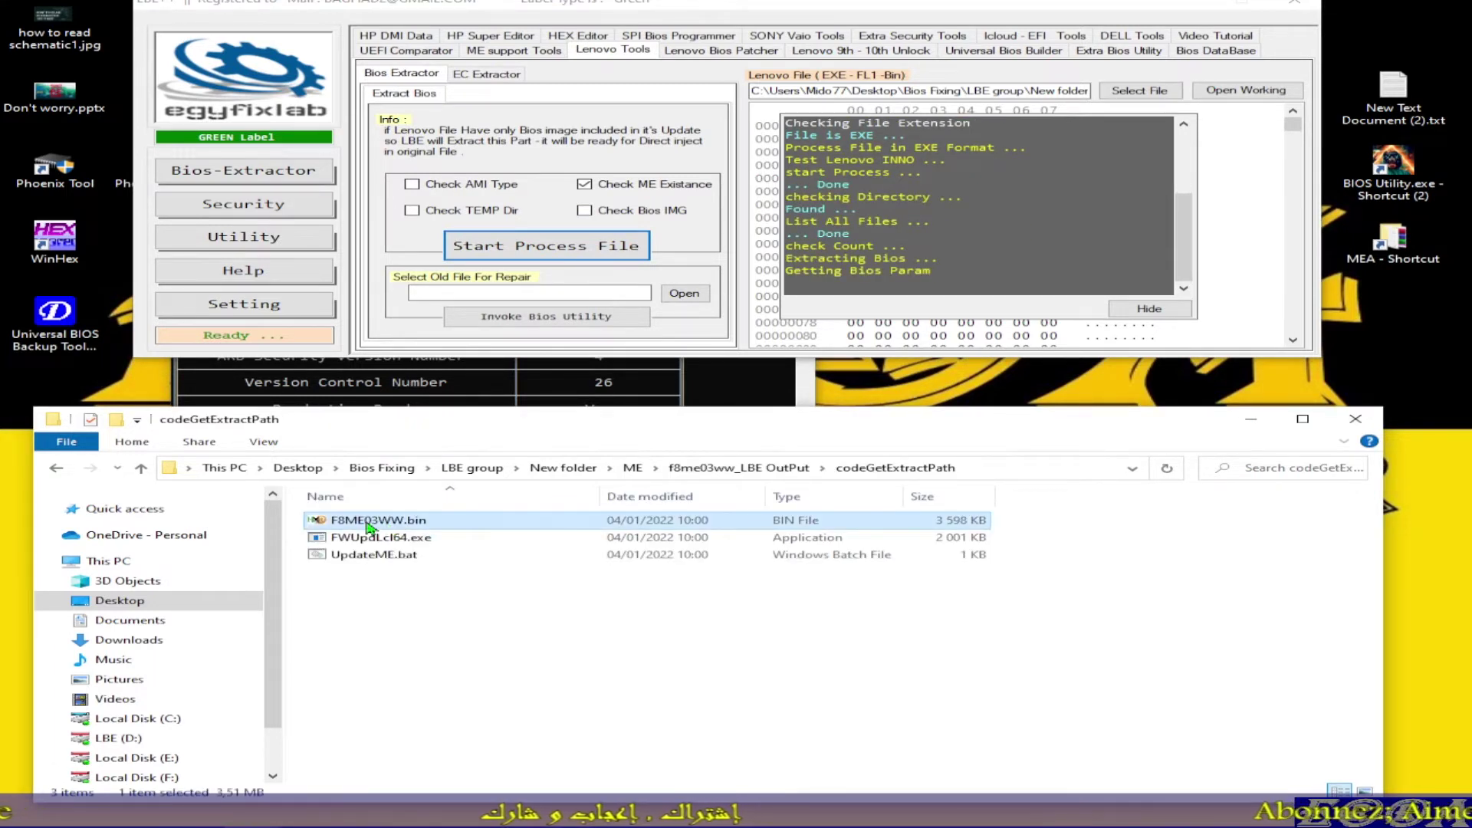
left_click(141, 467)
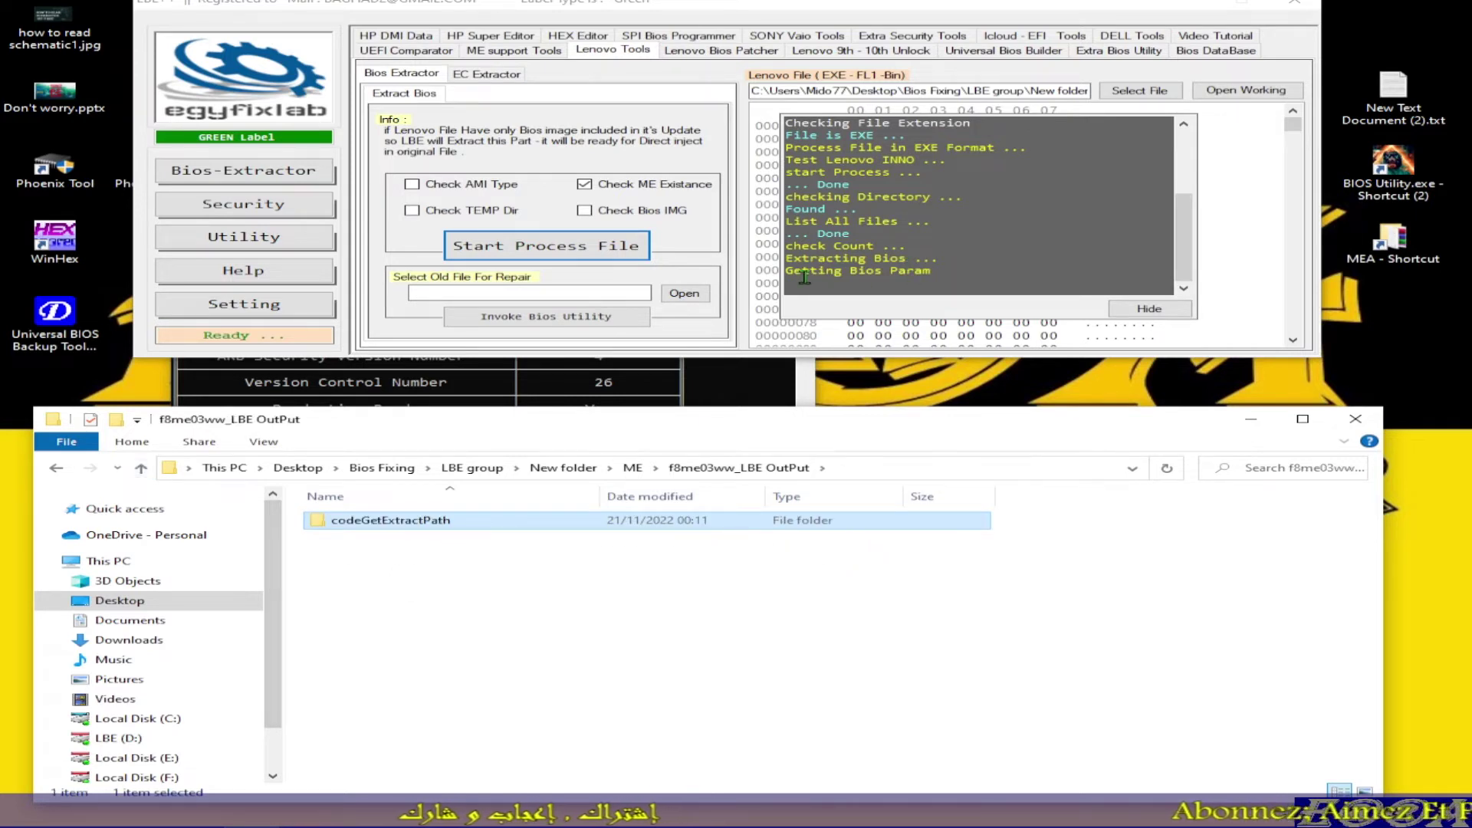
left_click(922, 274)
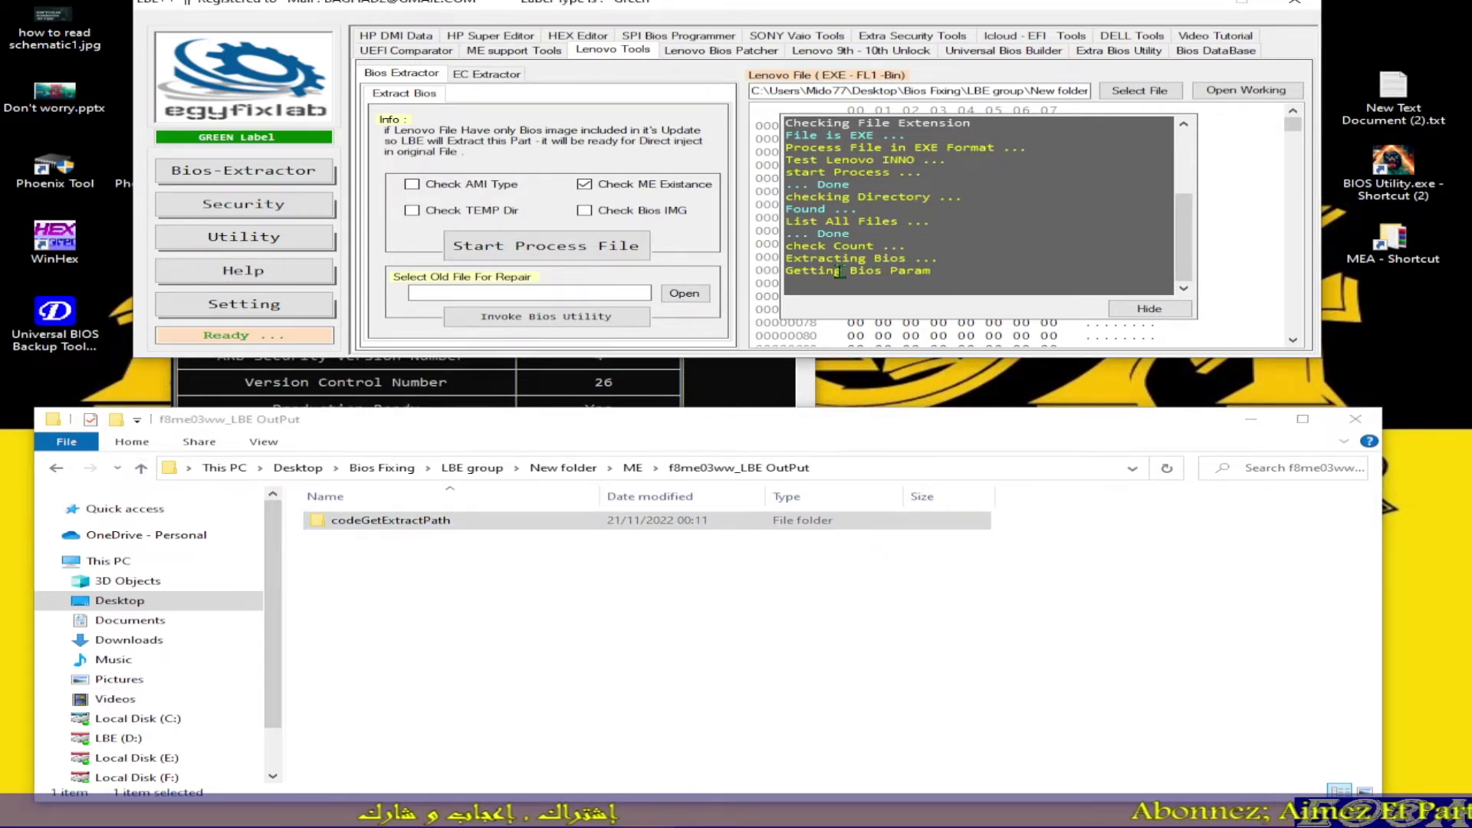
- Accept the old-signature prompt and dismiss the unrecognised signature error, then open codeGetExtractPath
left_click_drag(921, 274, 834, 268)
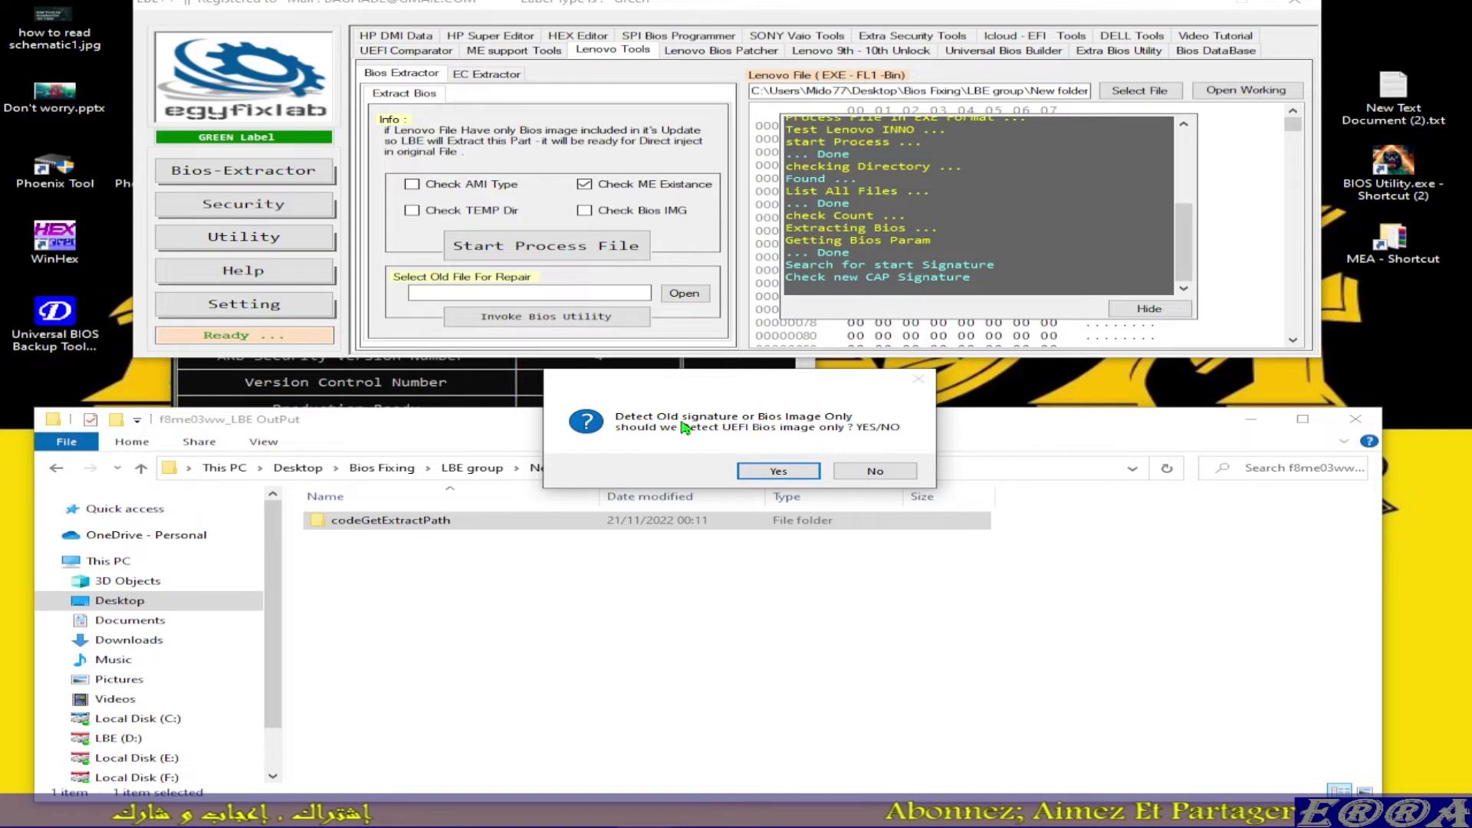
left_click(886, 474)
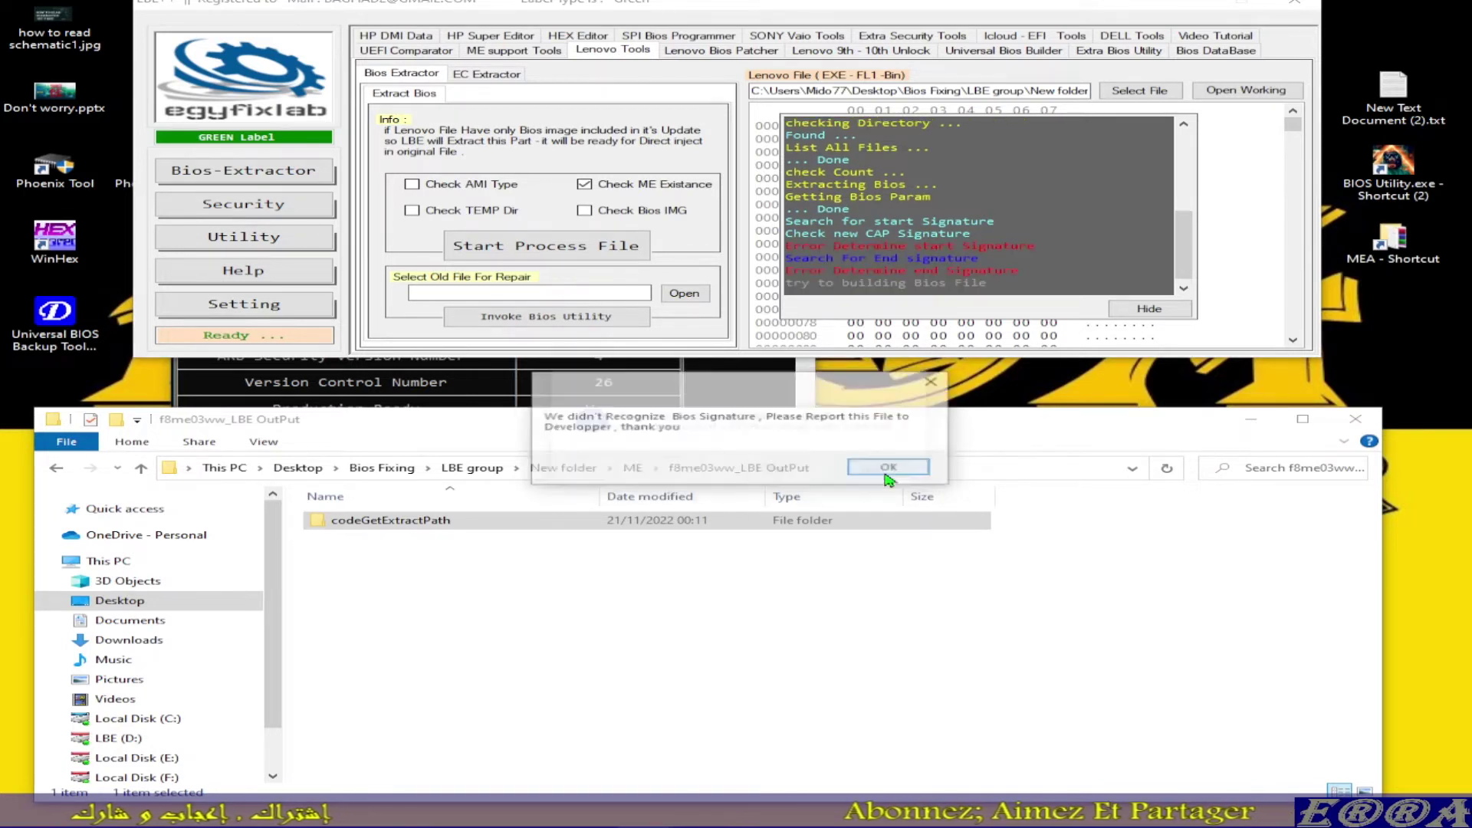
left_click(889, 467)
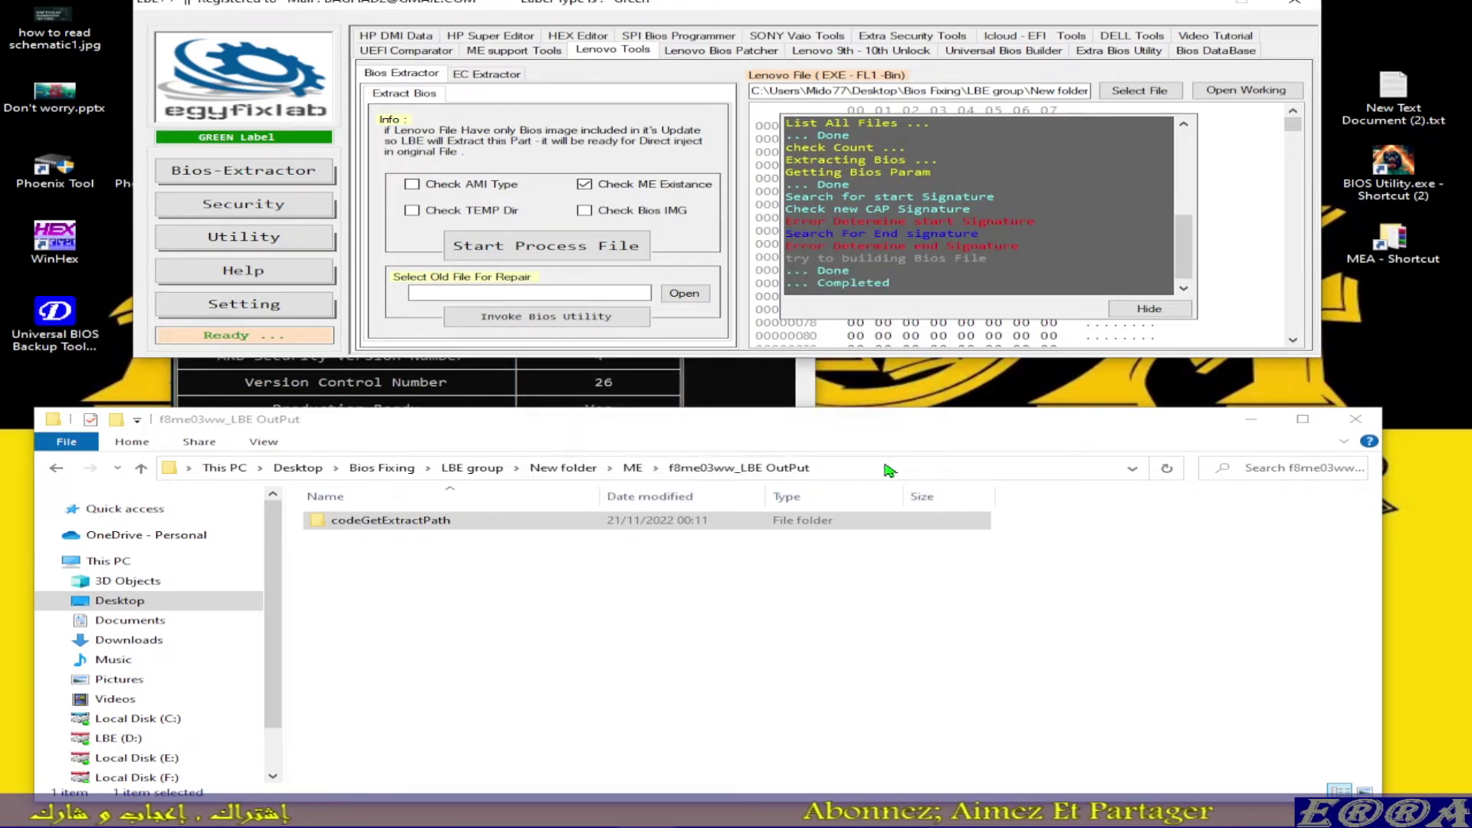
double_click(344, 523)
- Copy F8ME03WW.bin from codeGetExtractPath and paste it into New folder, three levels up
left_click(373, 524)
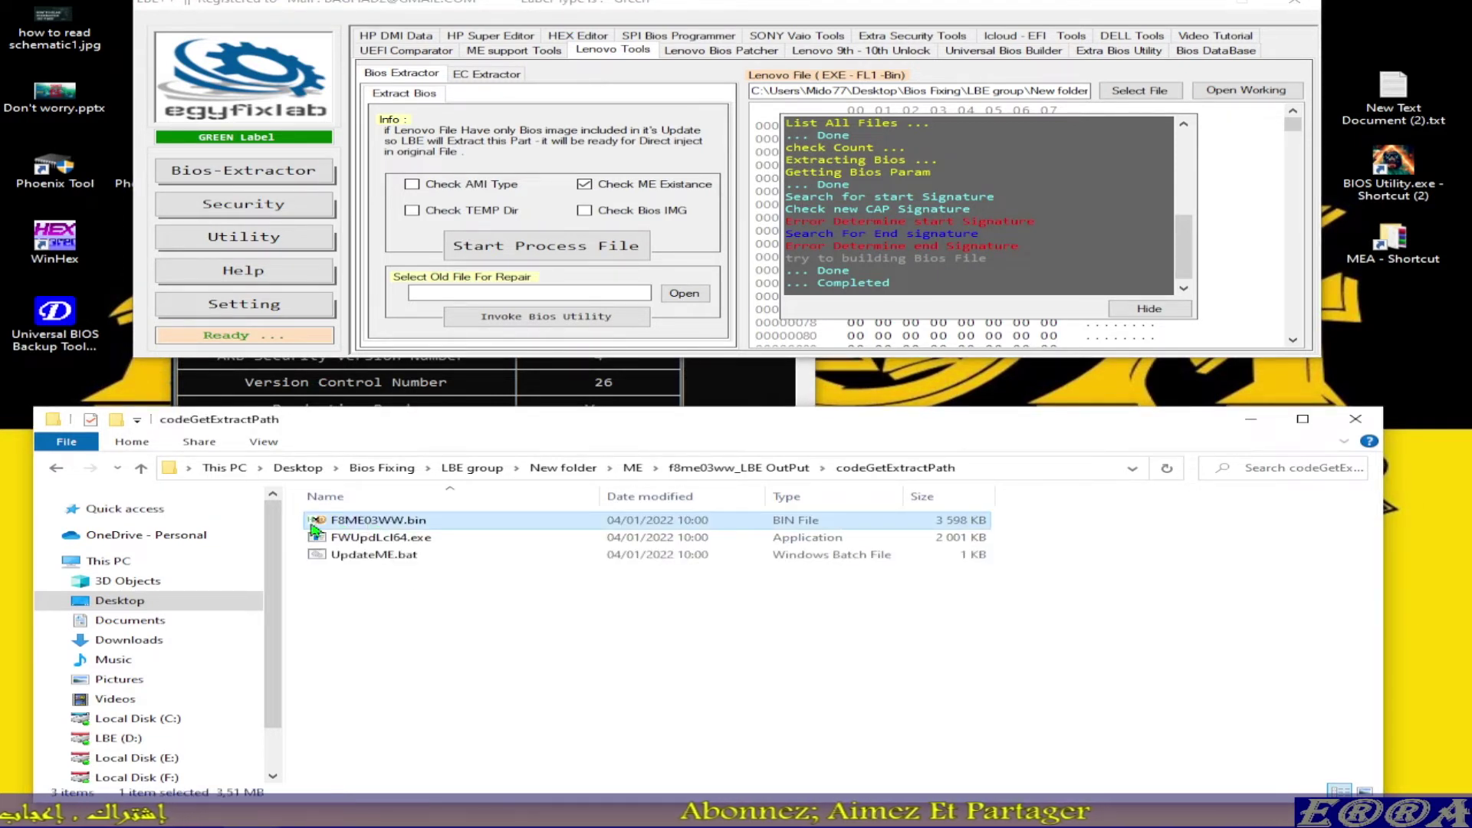
right_click(353, 522)
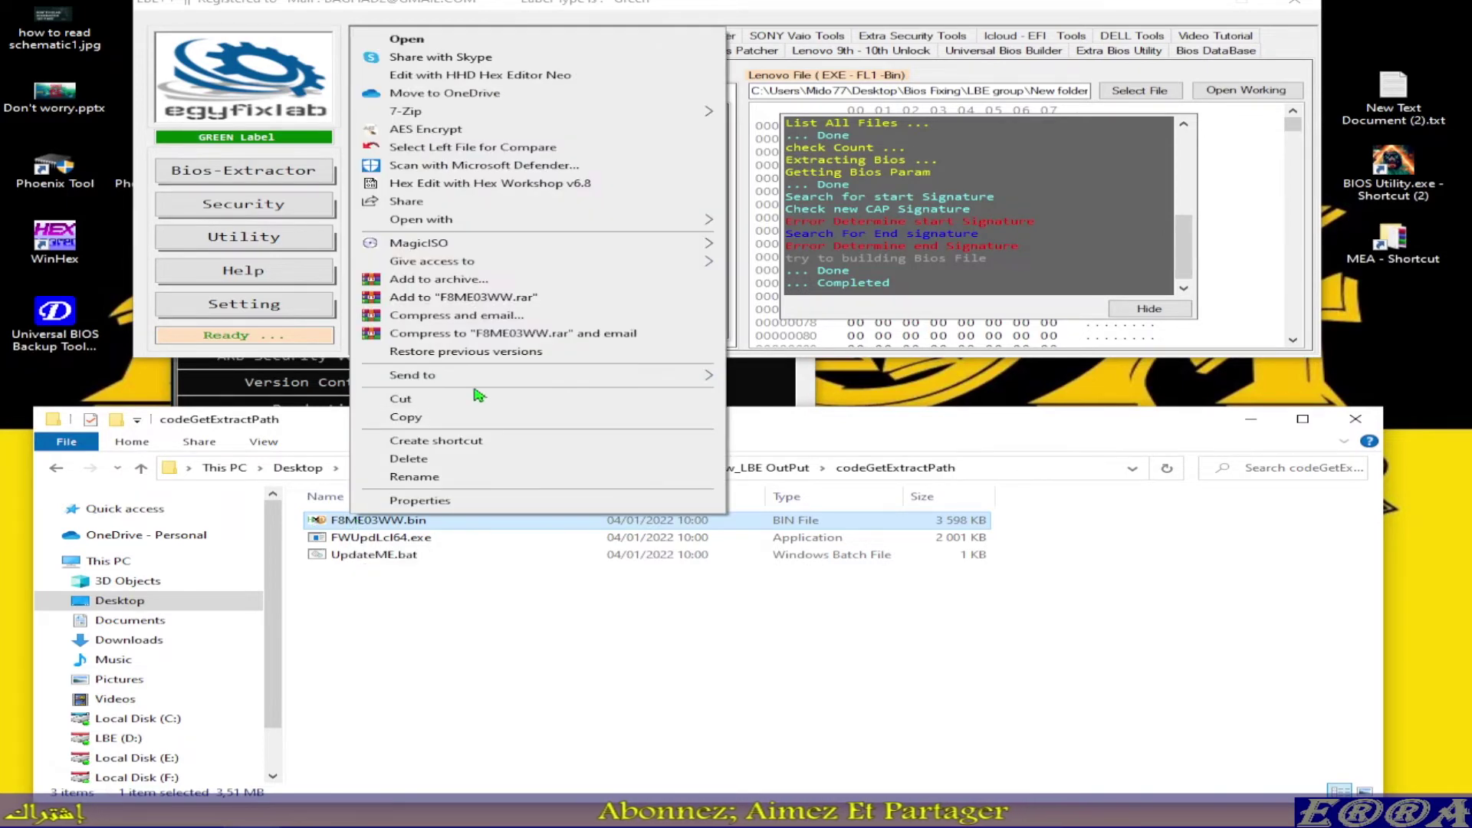
left_click(412, 420)
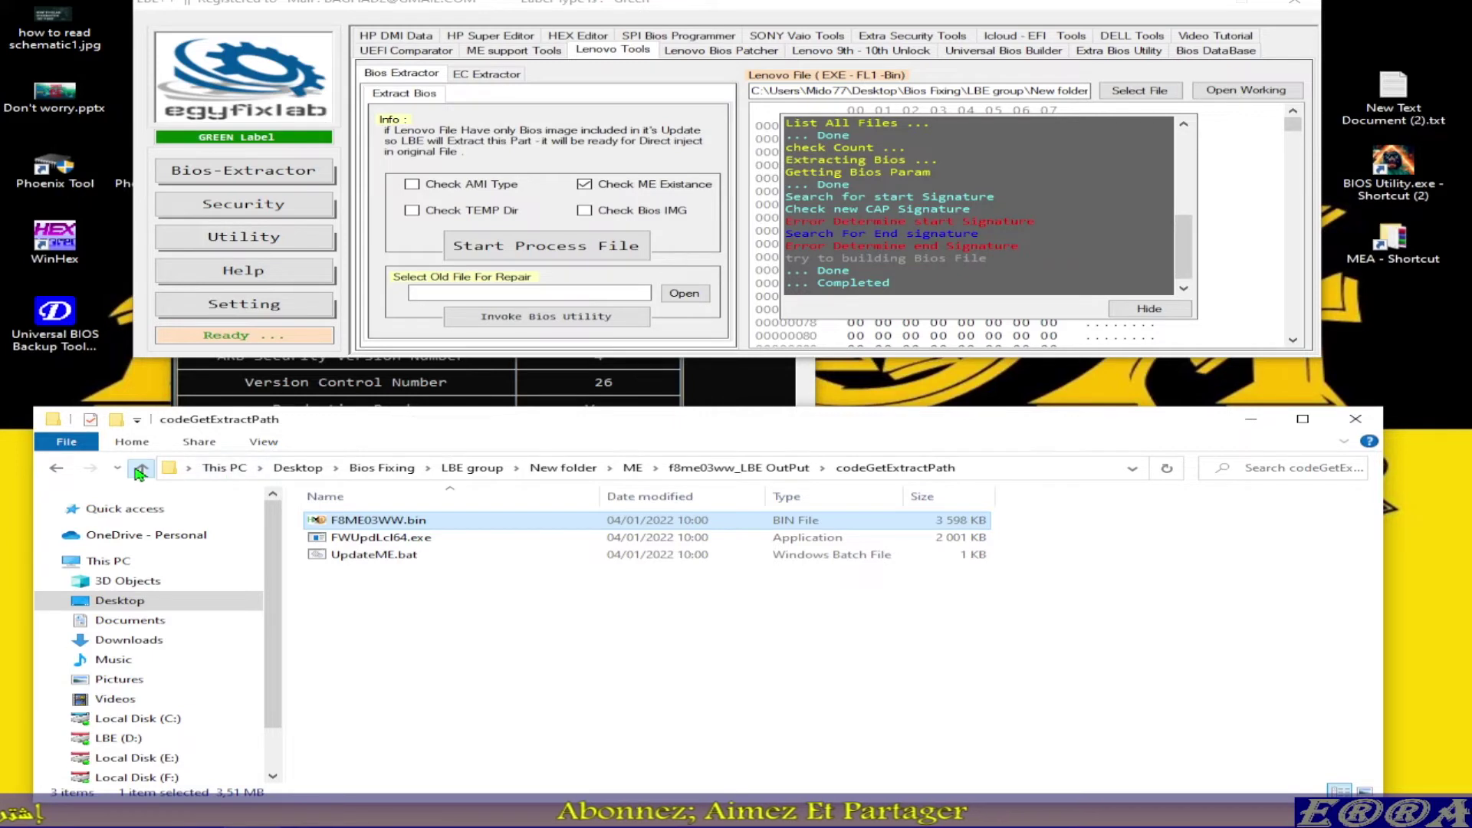
left_click(140, 467)
left_click(140, 468)
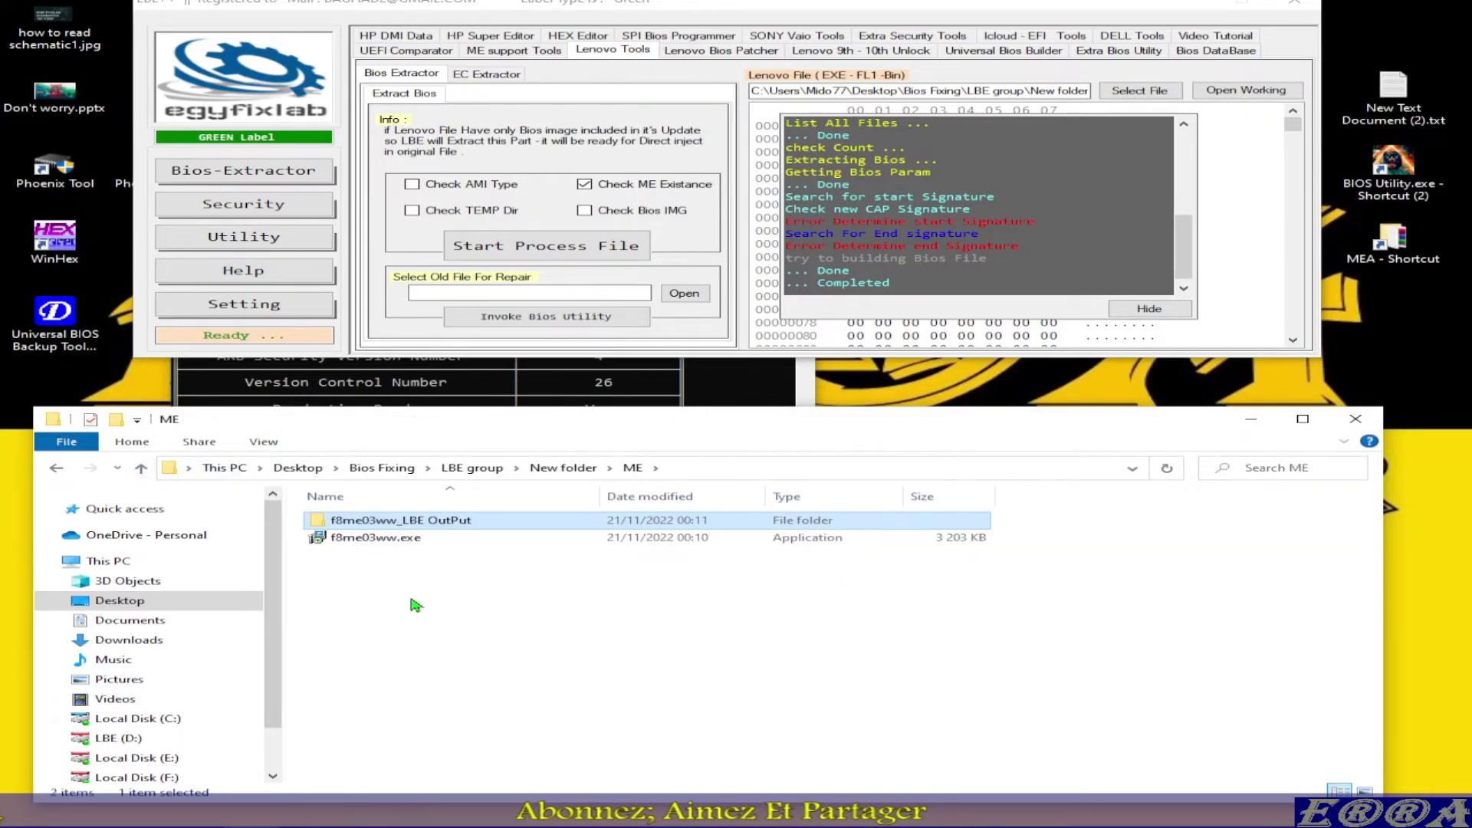
left_click(140, 468)
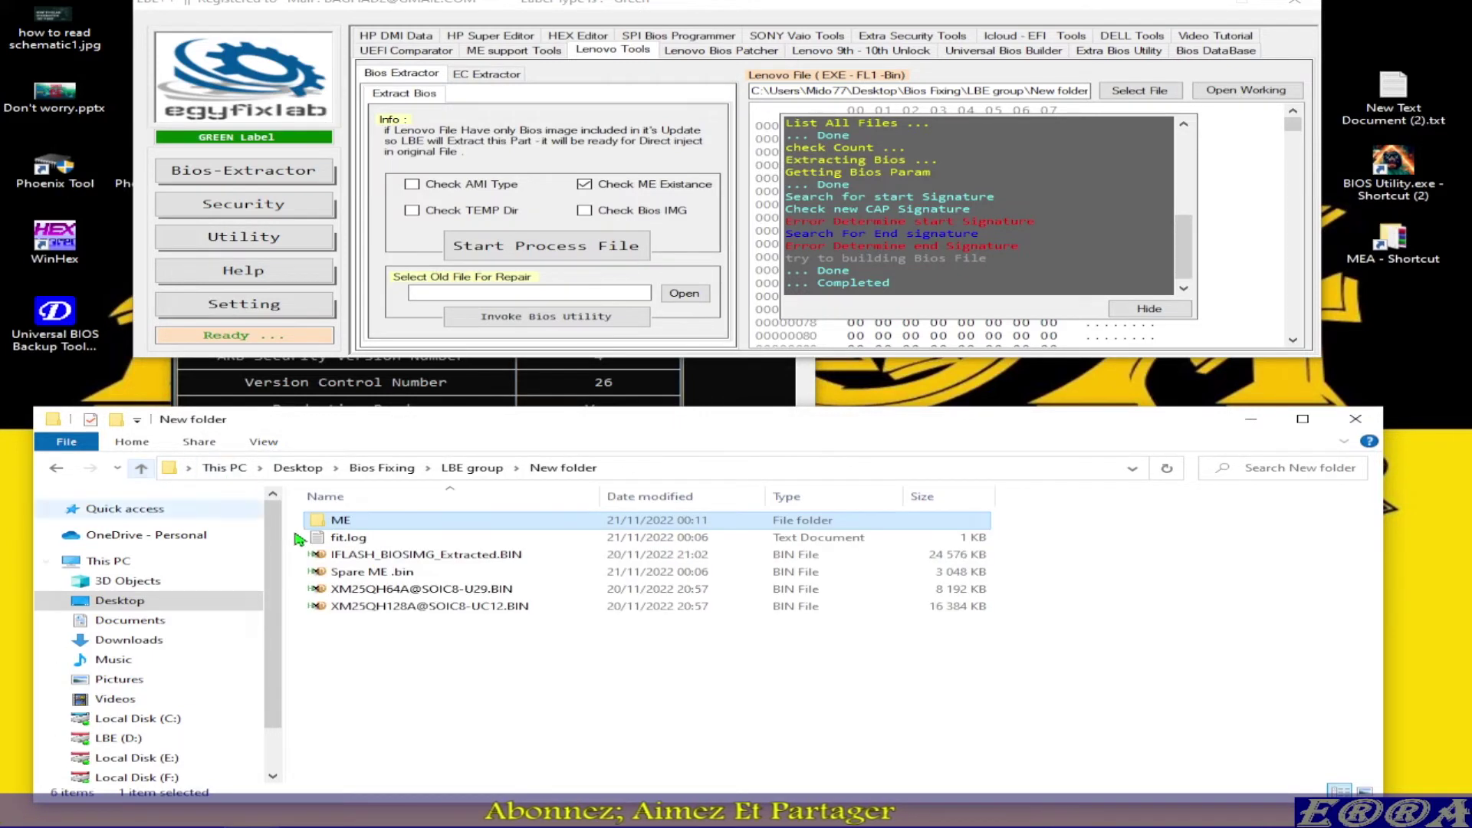
left_click(387, 655)
right_click(388, 655)
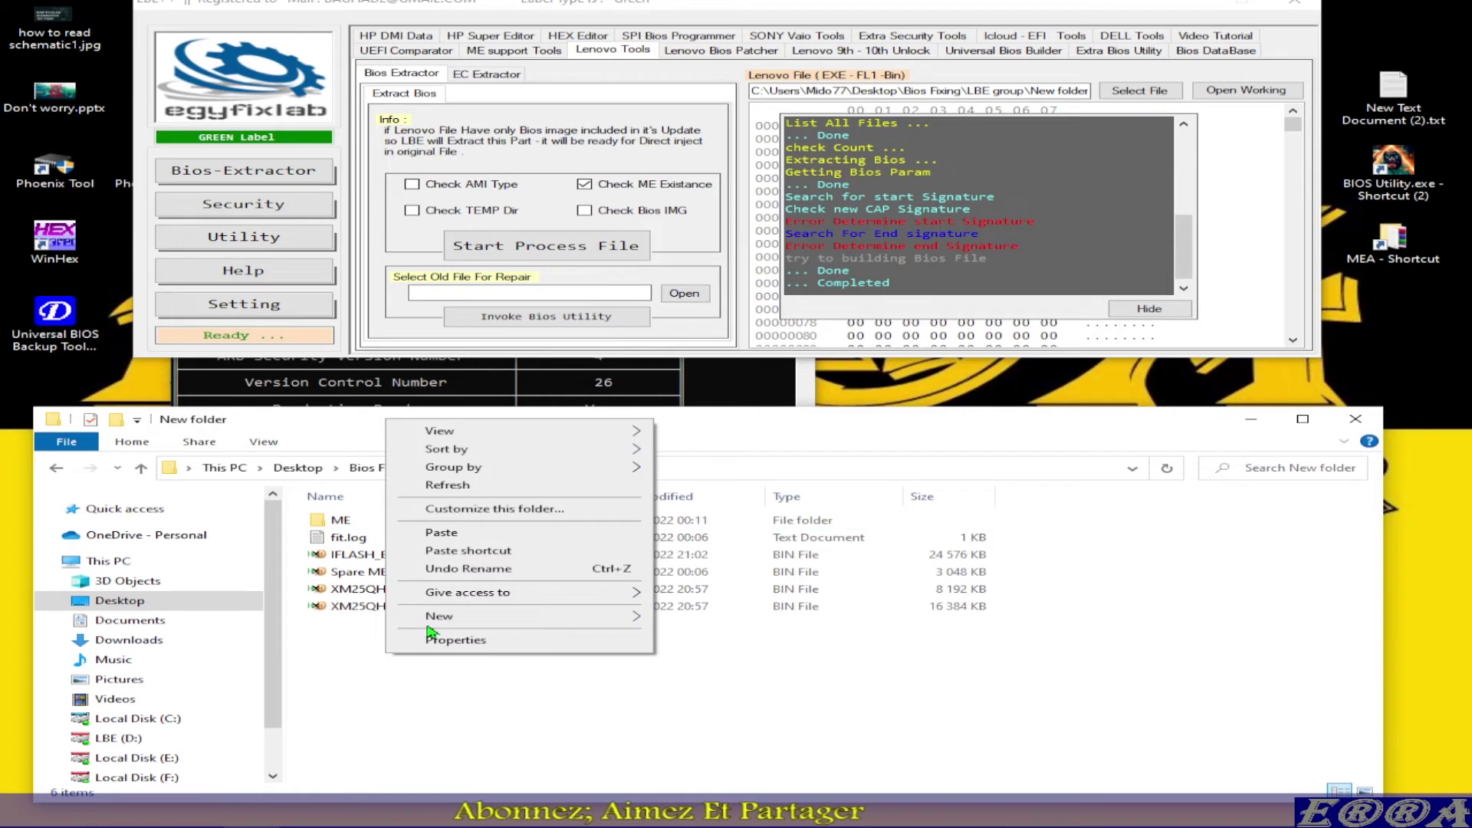
left_click(453, 533)
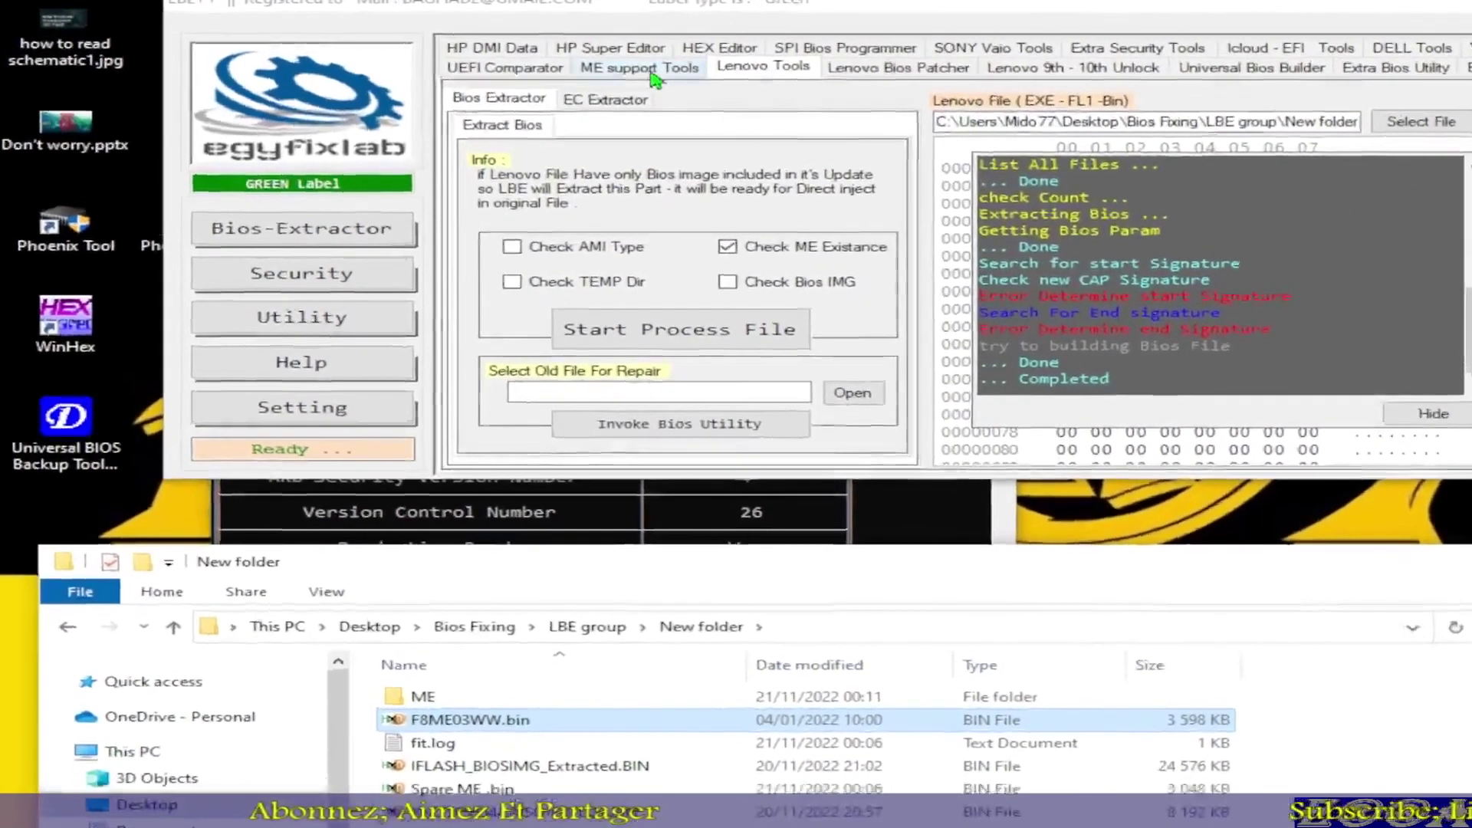
- Rename F8ME03WW.bin in New folder to 15.0.3501951.bin
left_click(523, 56)
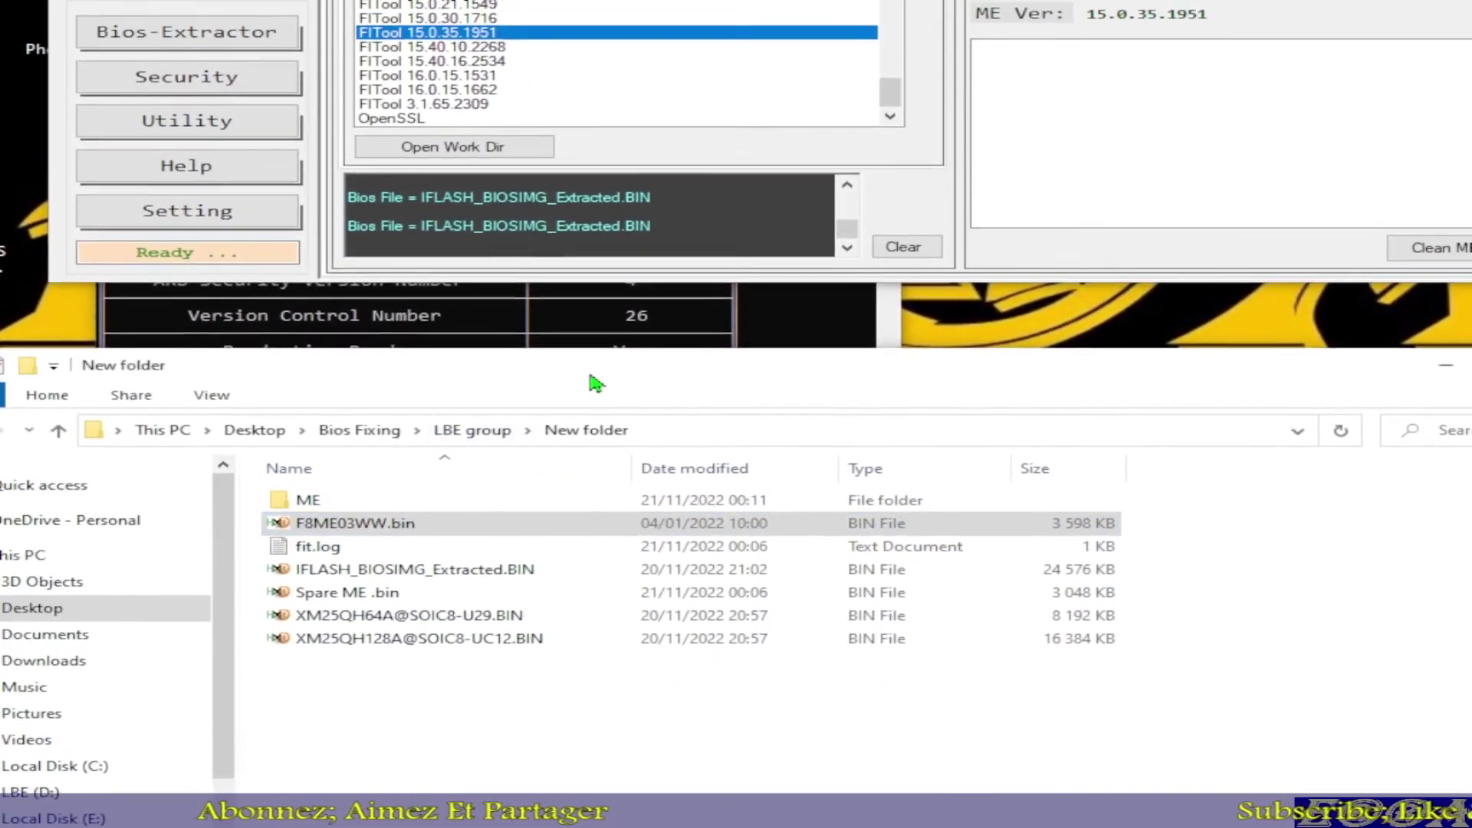
left_click(337, 524)
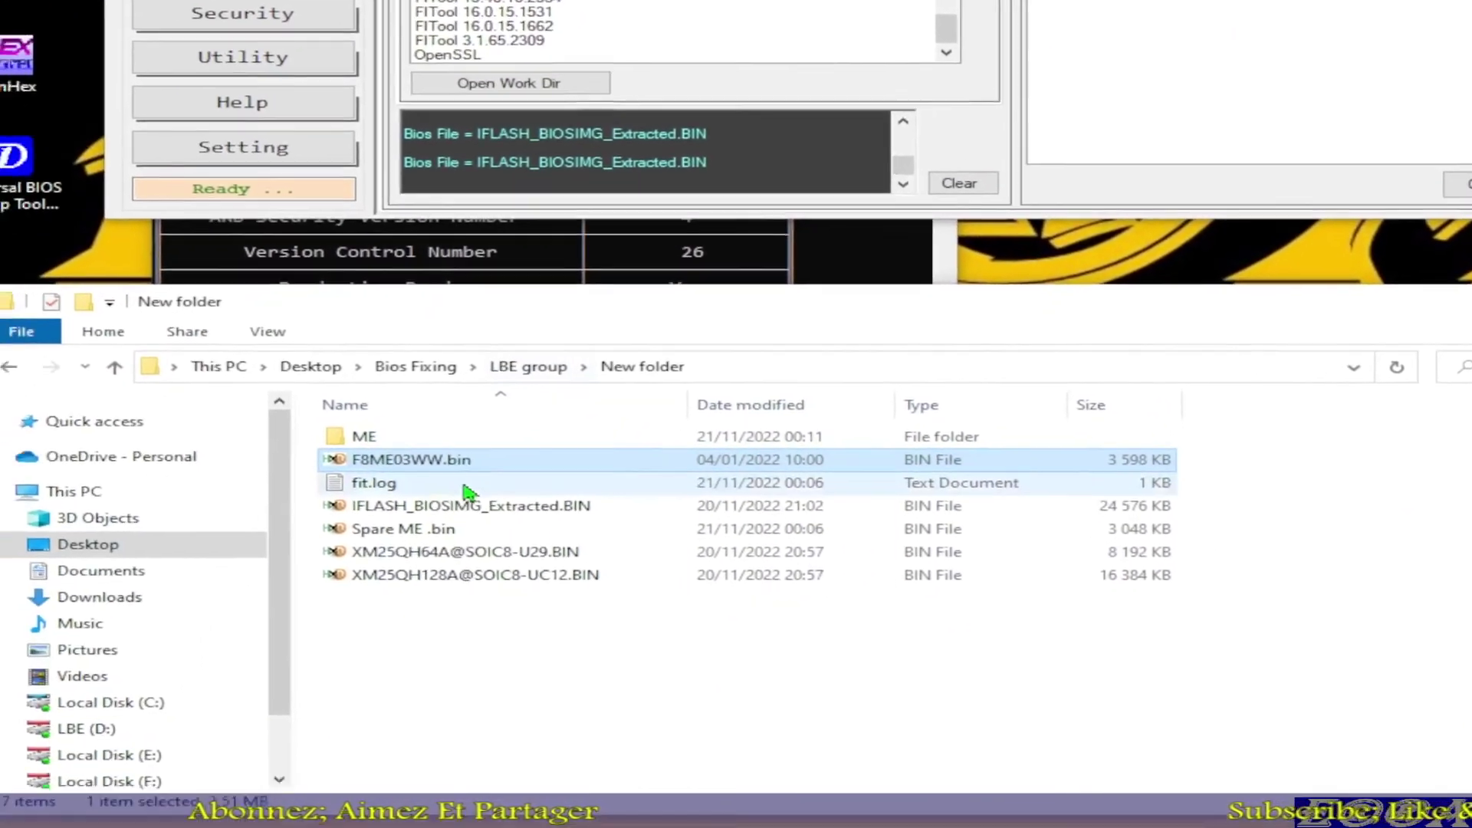
left_click(447, 444)
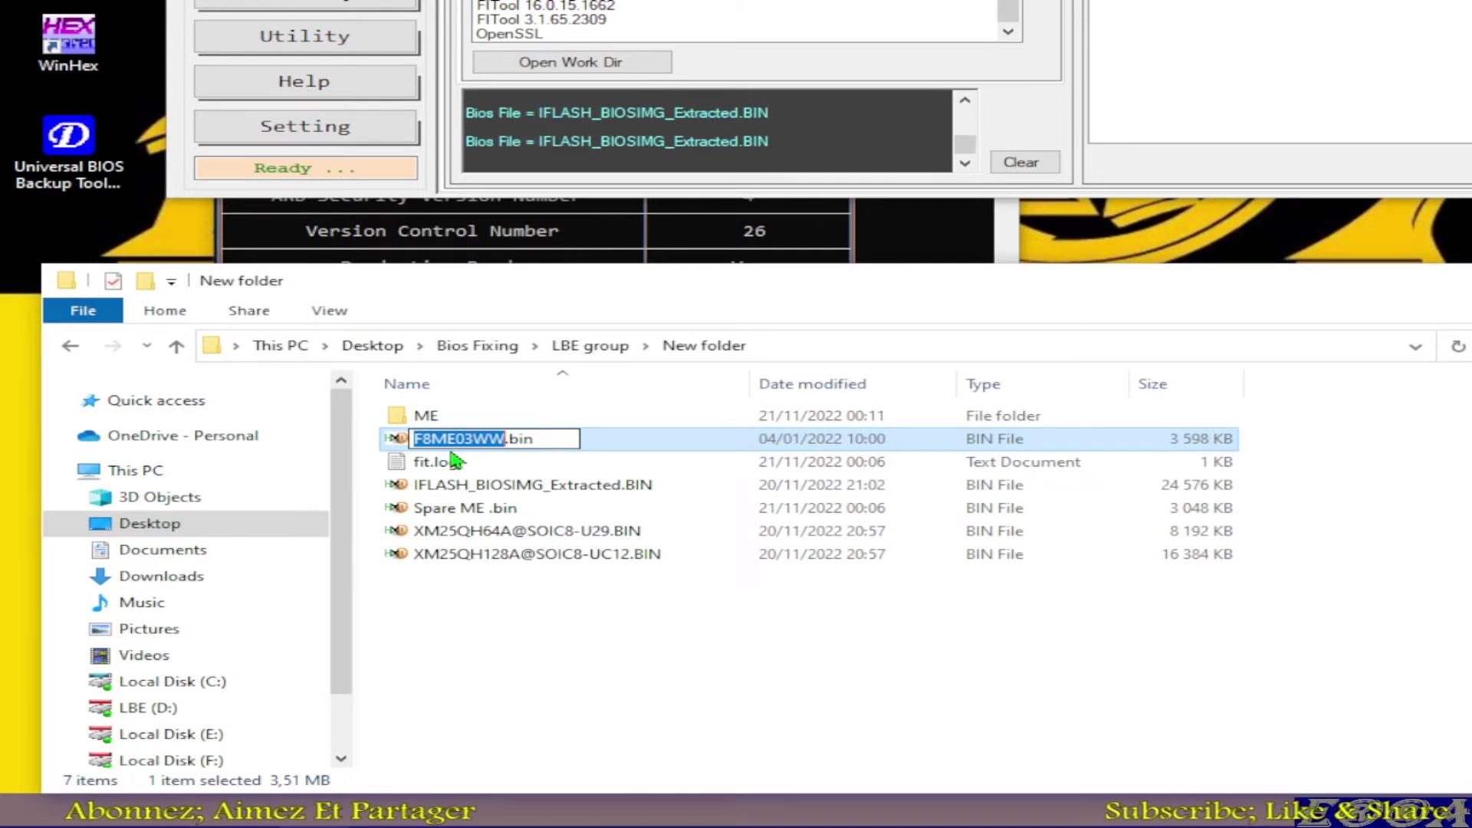
type("15.0.3501951")
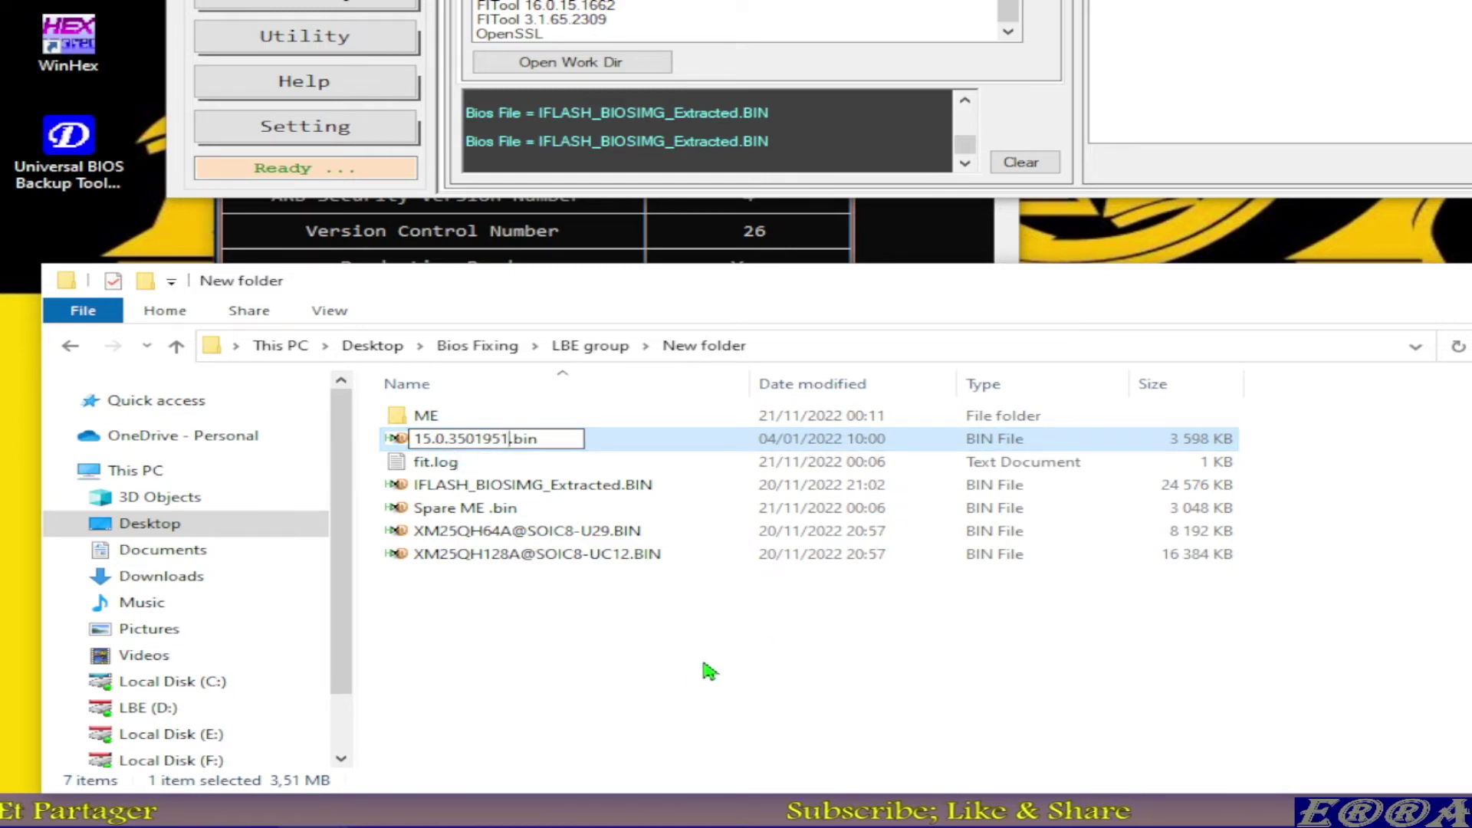
left_click(694, 680)
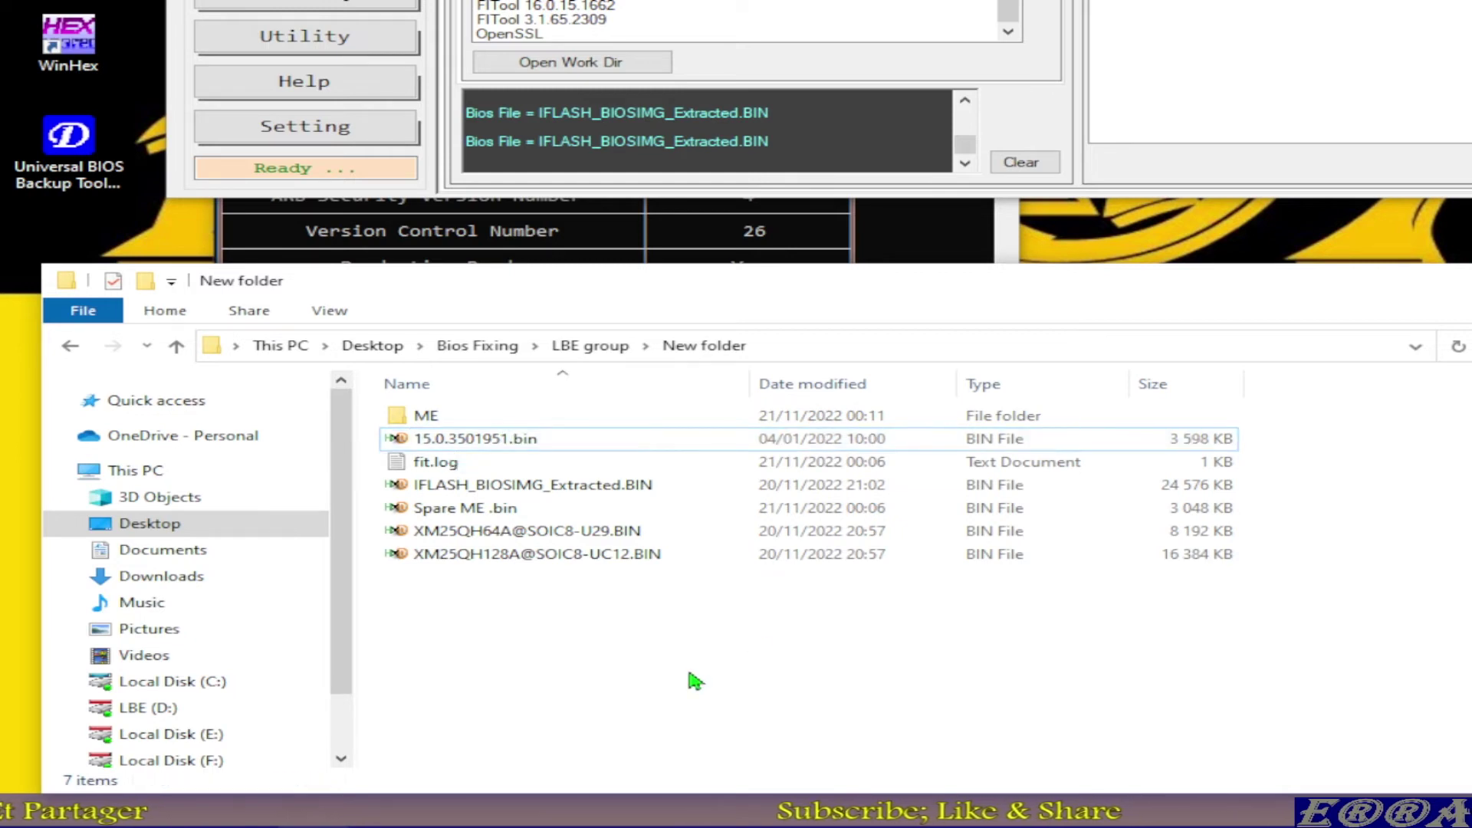
- Copy the renamed 15.0.3501951.bin to the clipboard
left_click(478, 439)
right_click(477, 439)
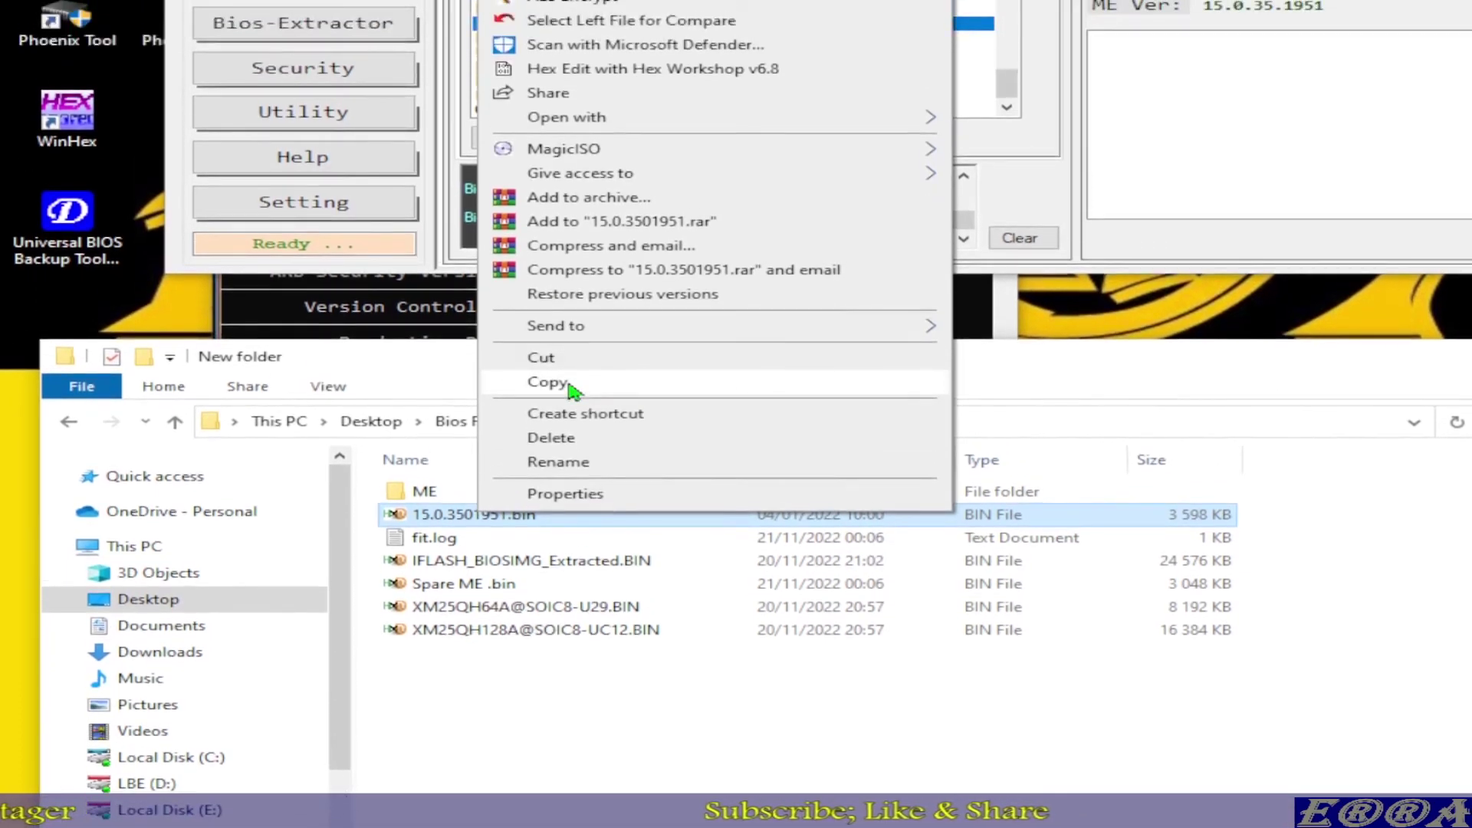
left_click(576, 342)
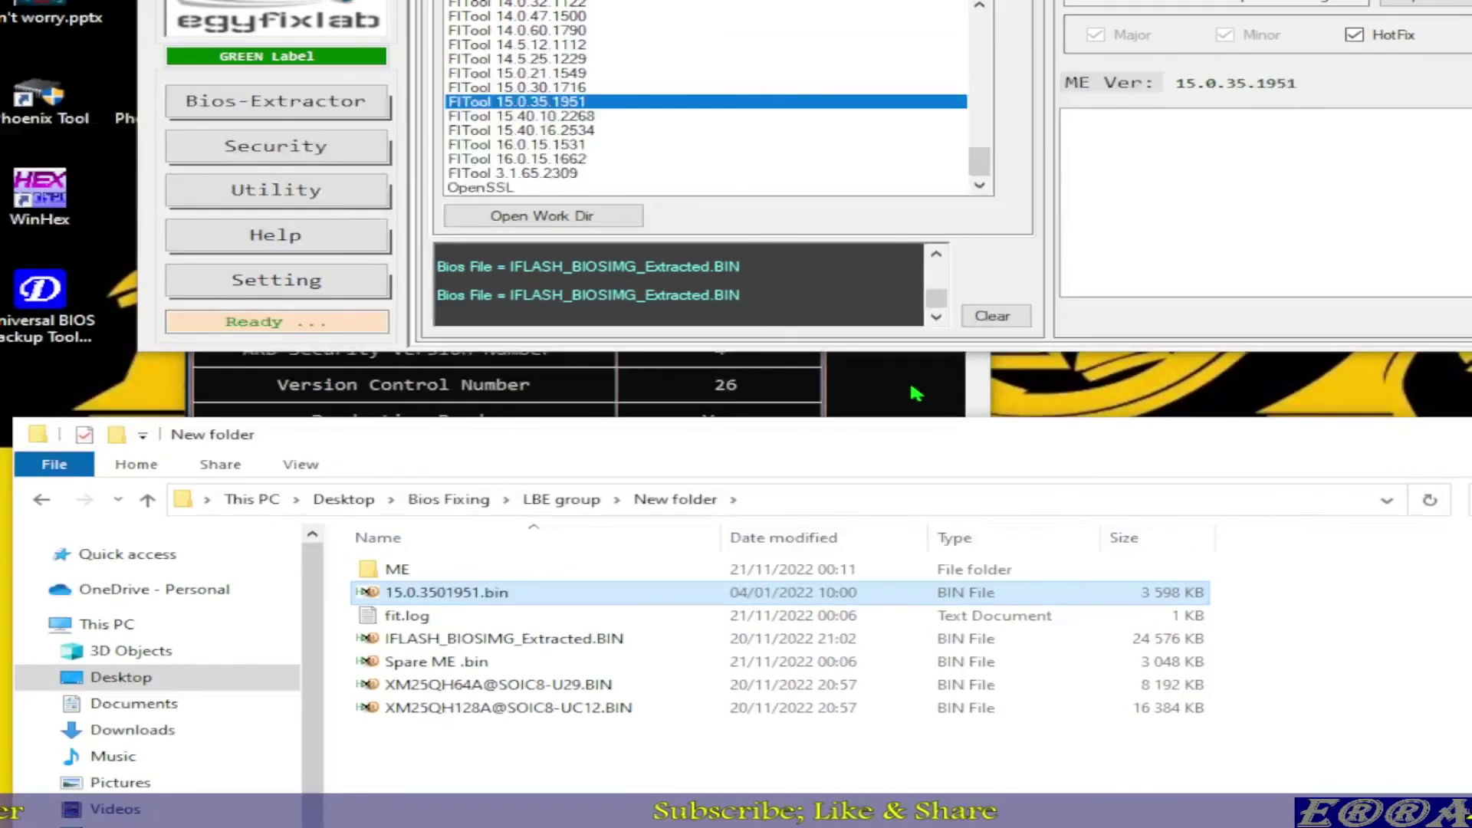
- Highlight the Version, Release, Type, SKU and Chipset values in the ME Analyzer report
left_click(637, 307)
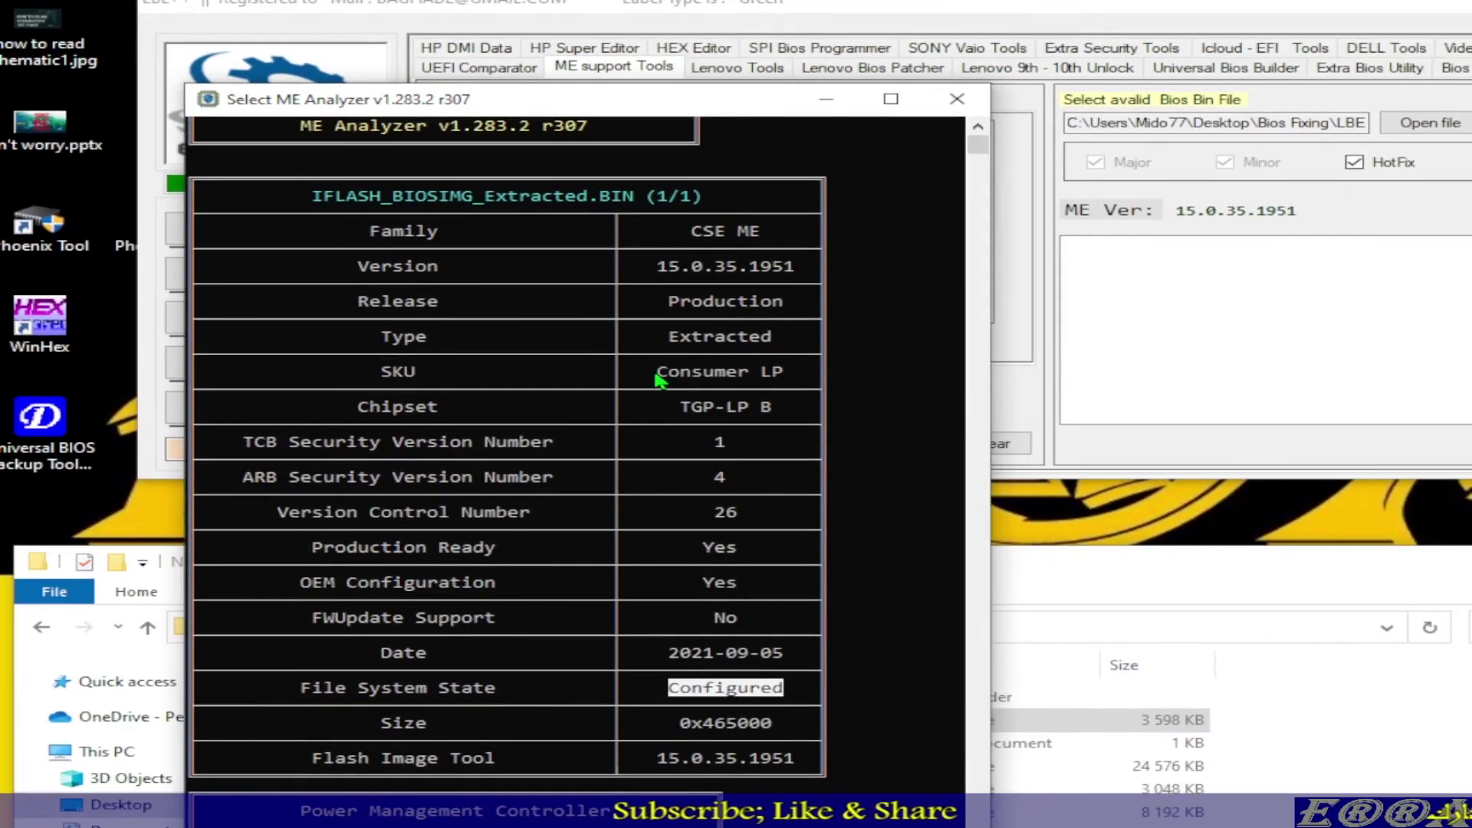
left_click_drag(652, 375, 749, 377)
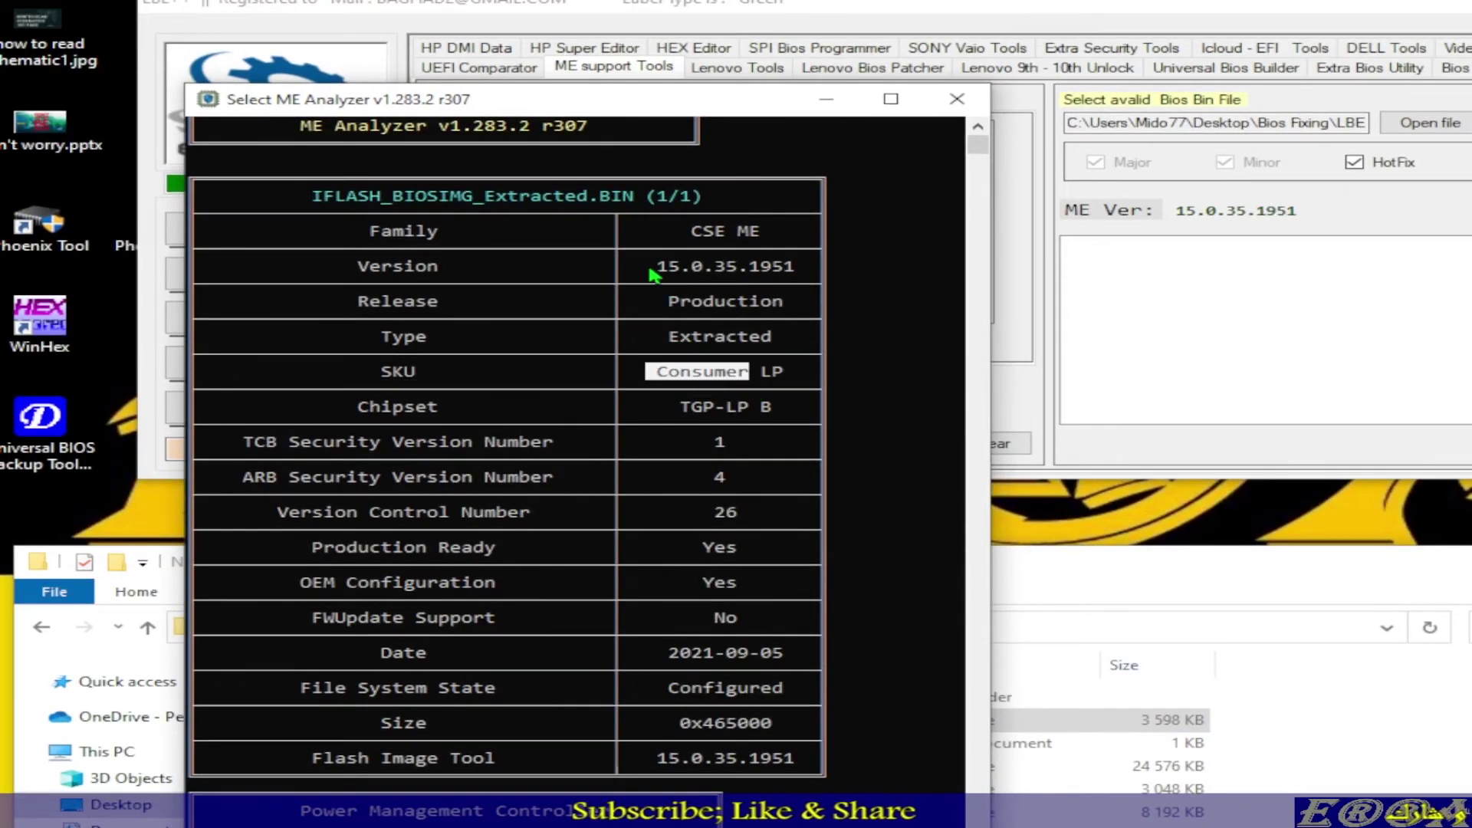
left_click_drag(650, 274, 793, 416)
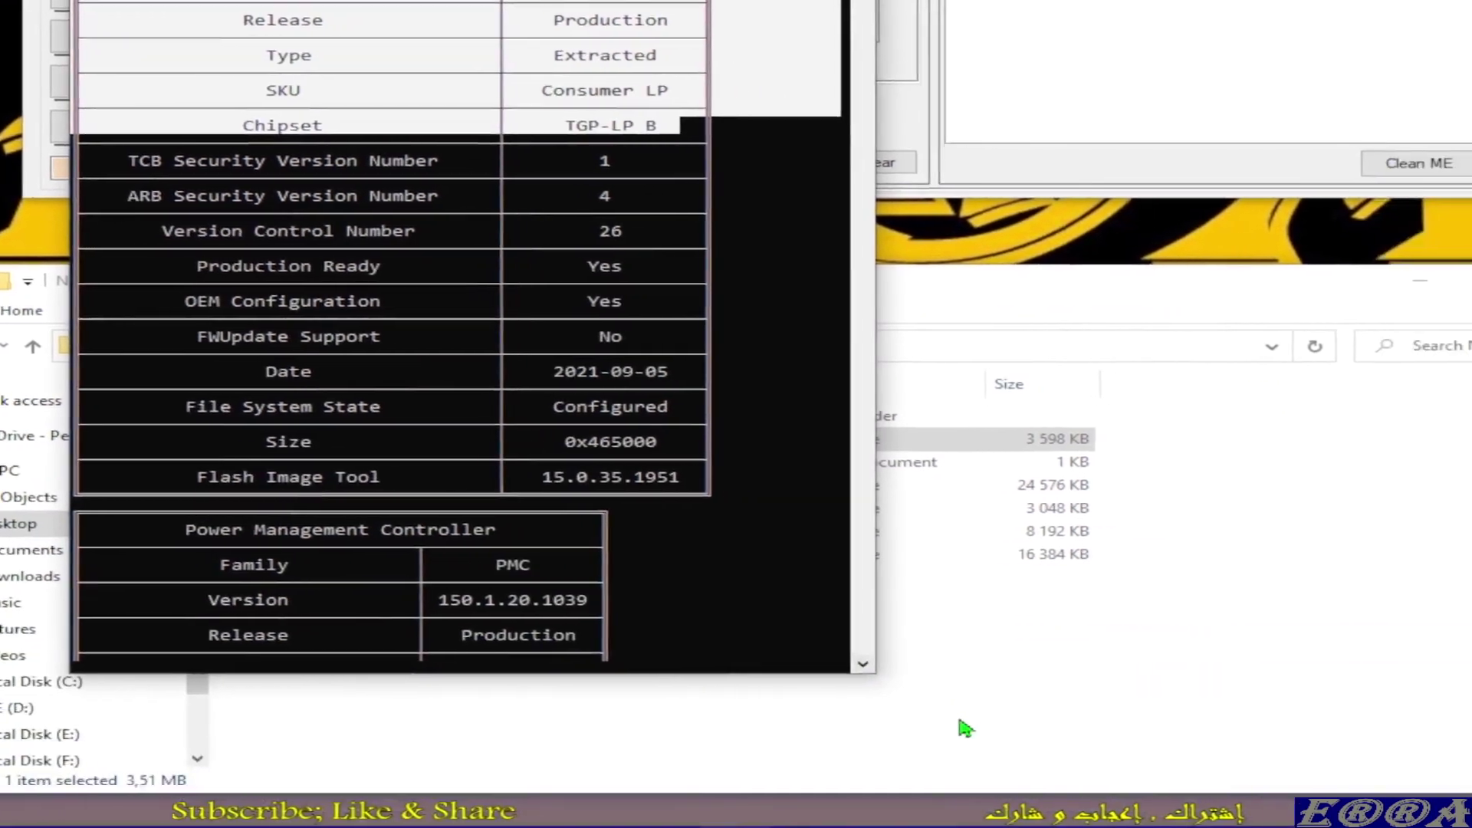
- Copy 15.0.3501951.bin from New folder
left_click(936, 729)
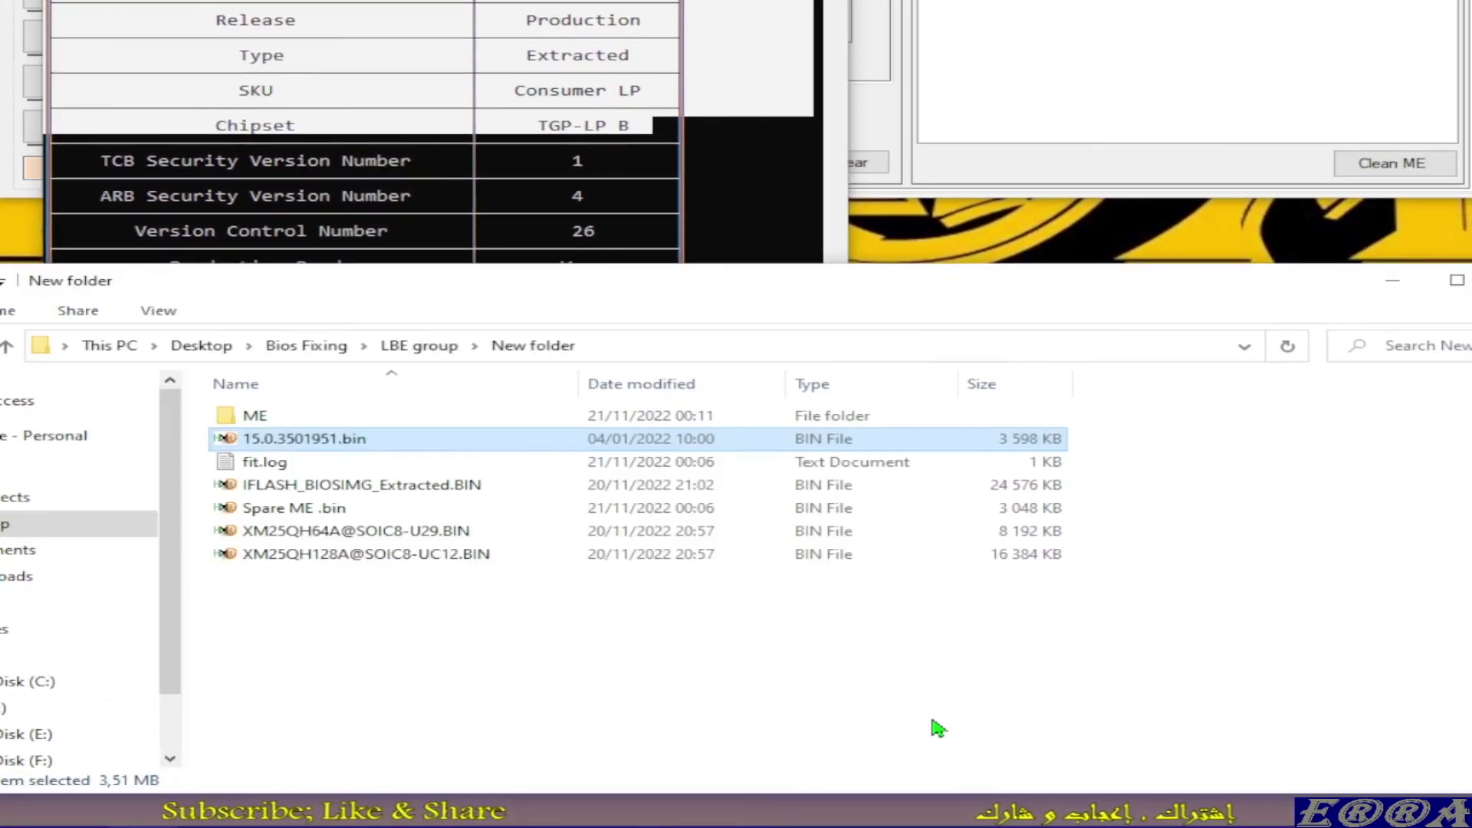
left_click(276, 439)
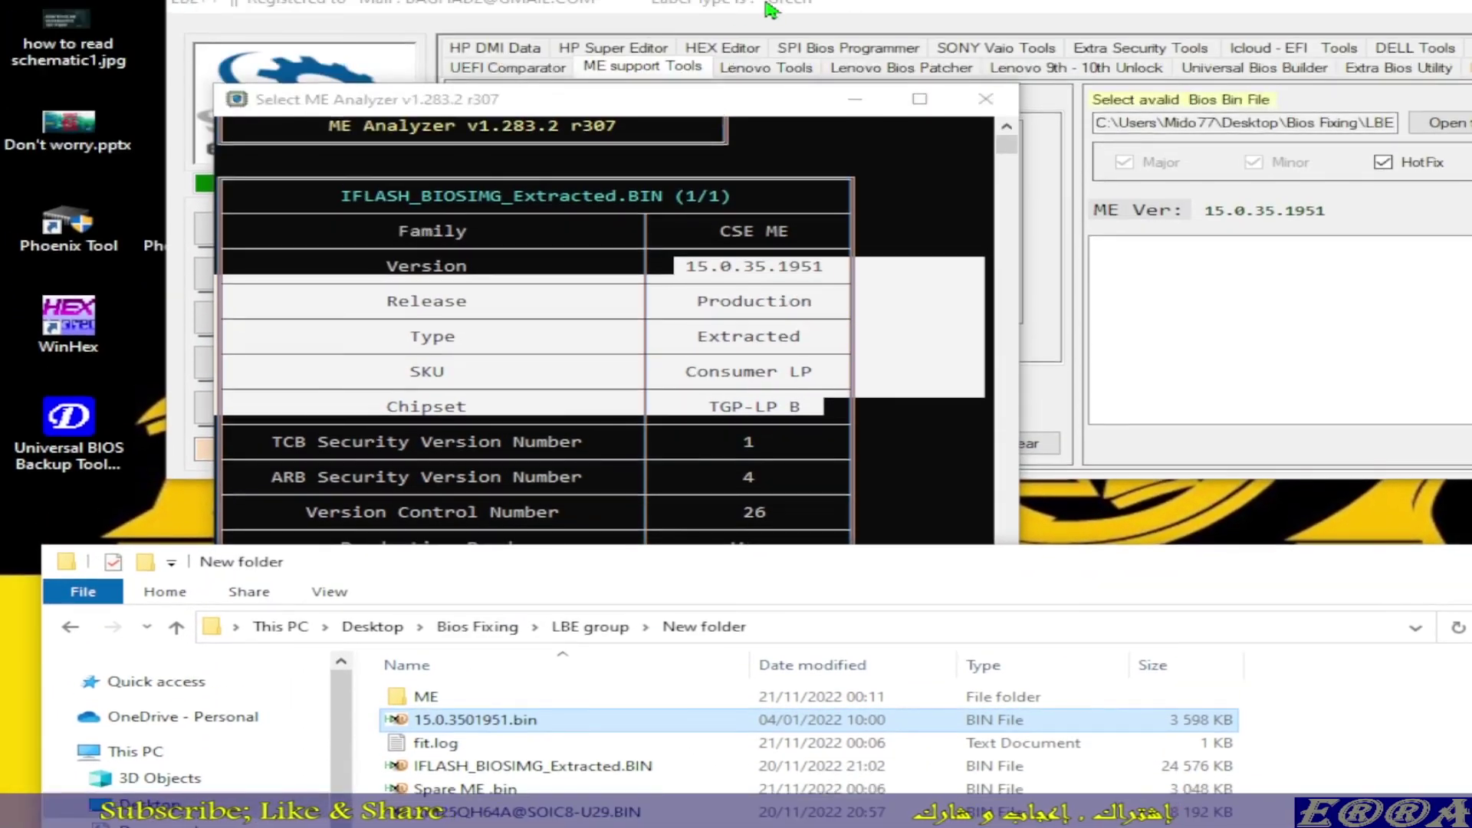
left_click(770, 0)
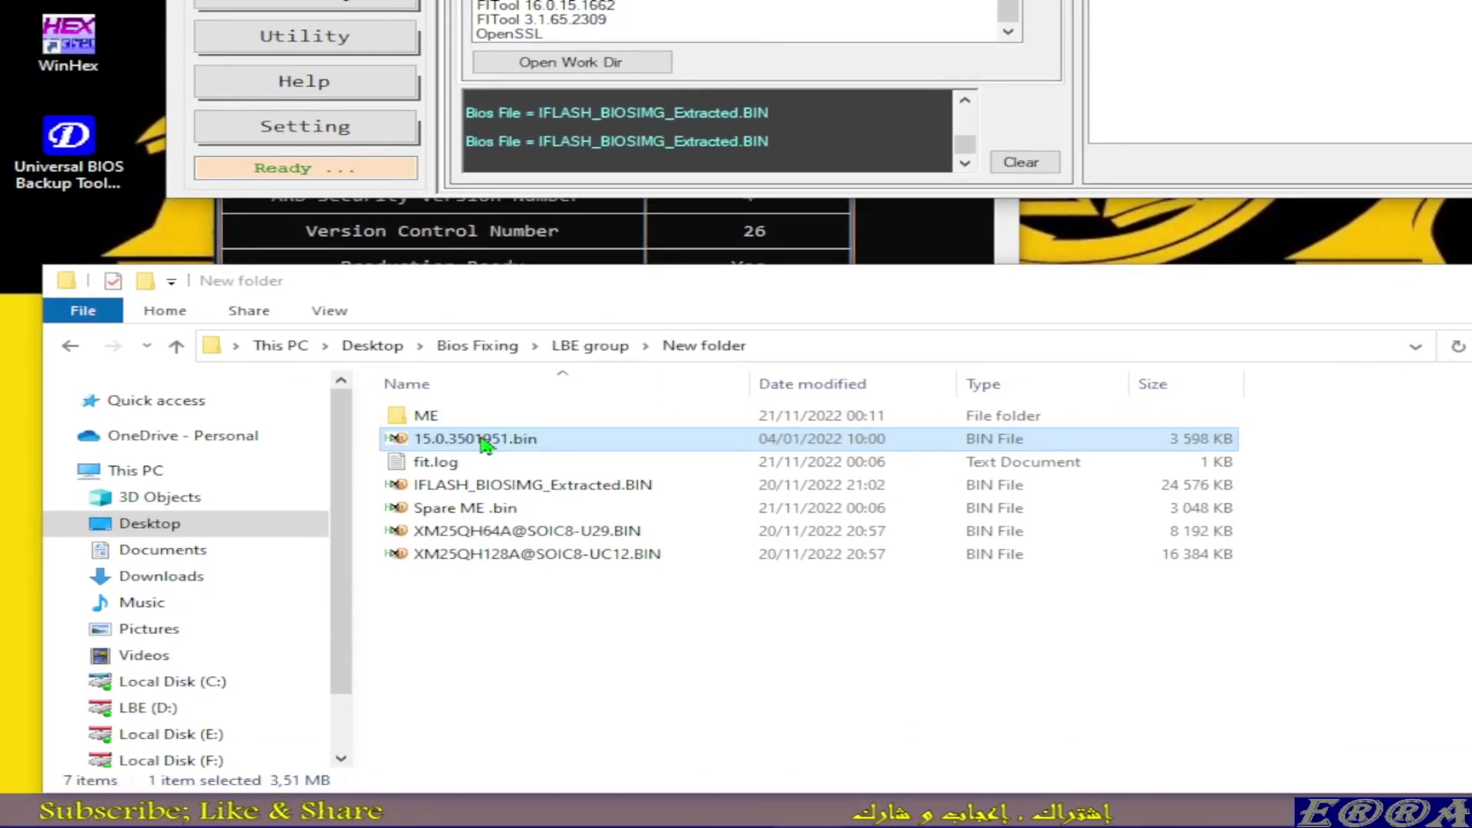
right_click(484, 445)
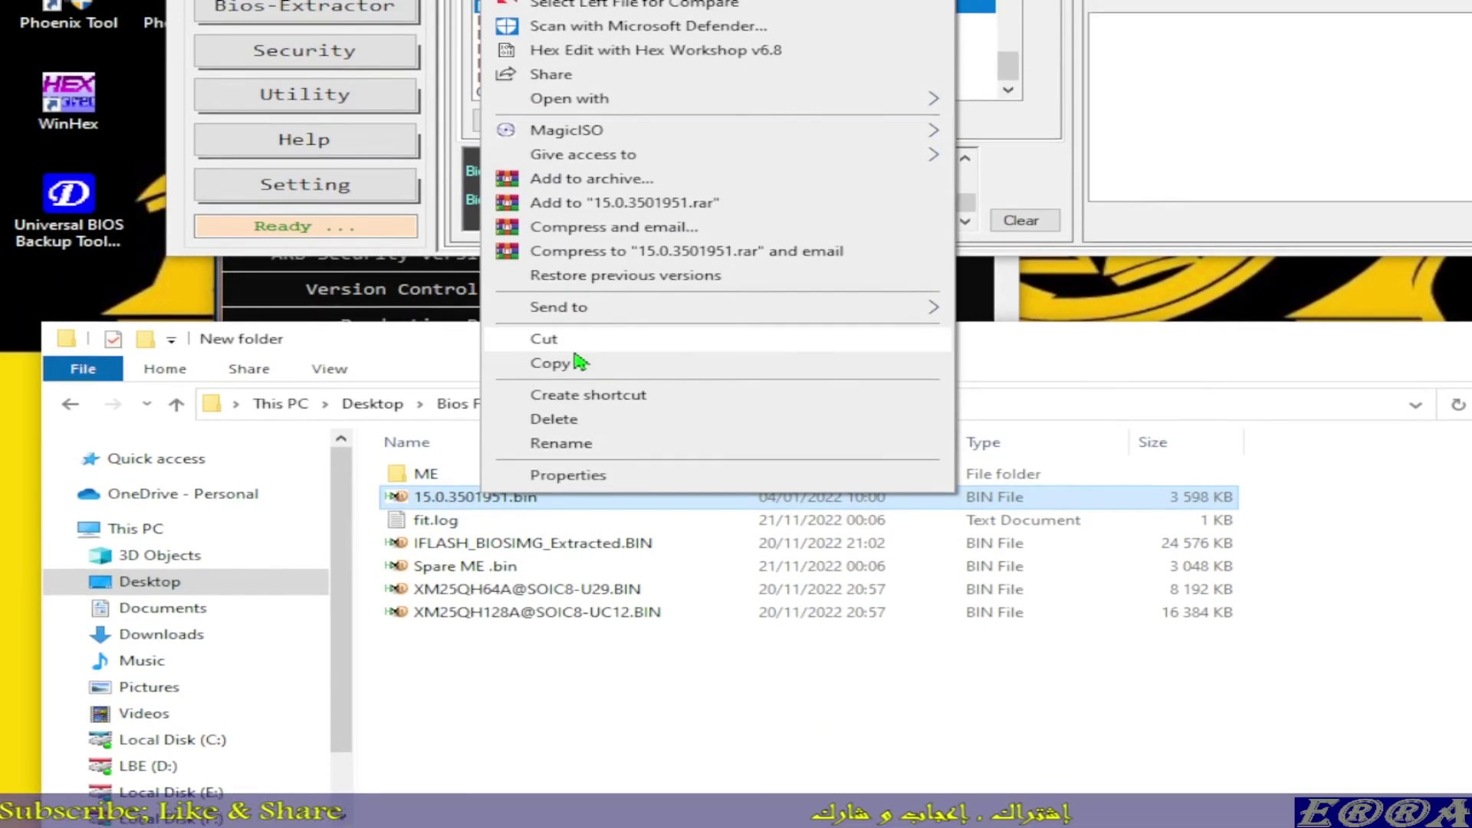
left_click(566, 307)
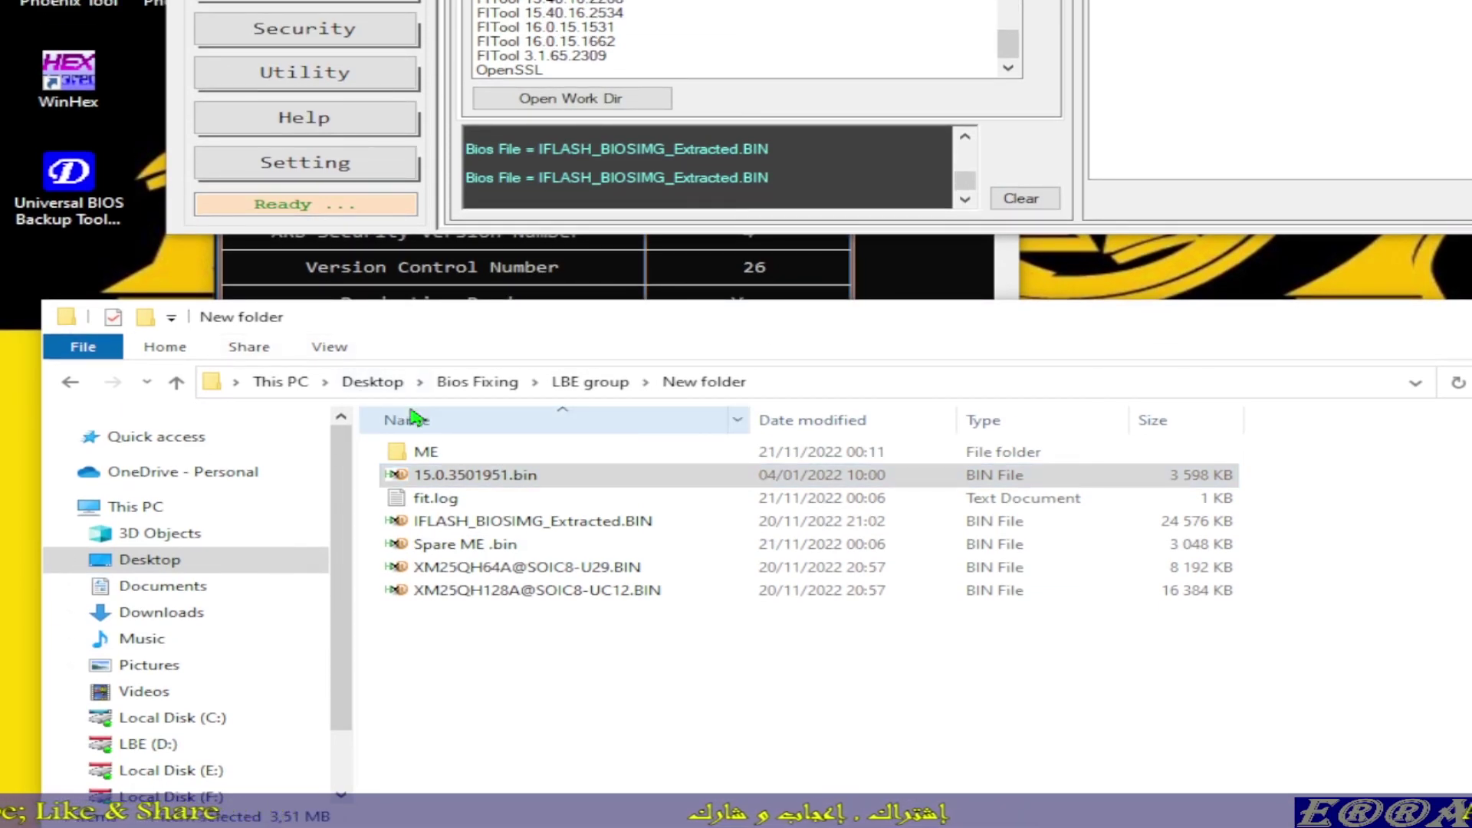
- Paste 15.0.3501951.bin into F:\LBE Versions\LBE++.3.0.0.0\LBE++\Encrypted-ME
key("super+e")
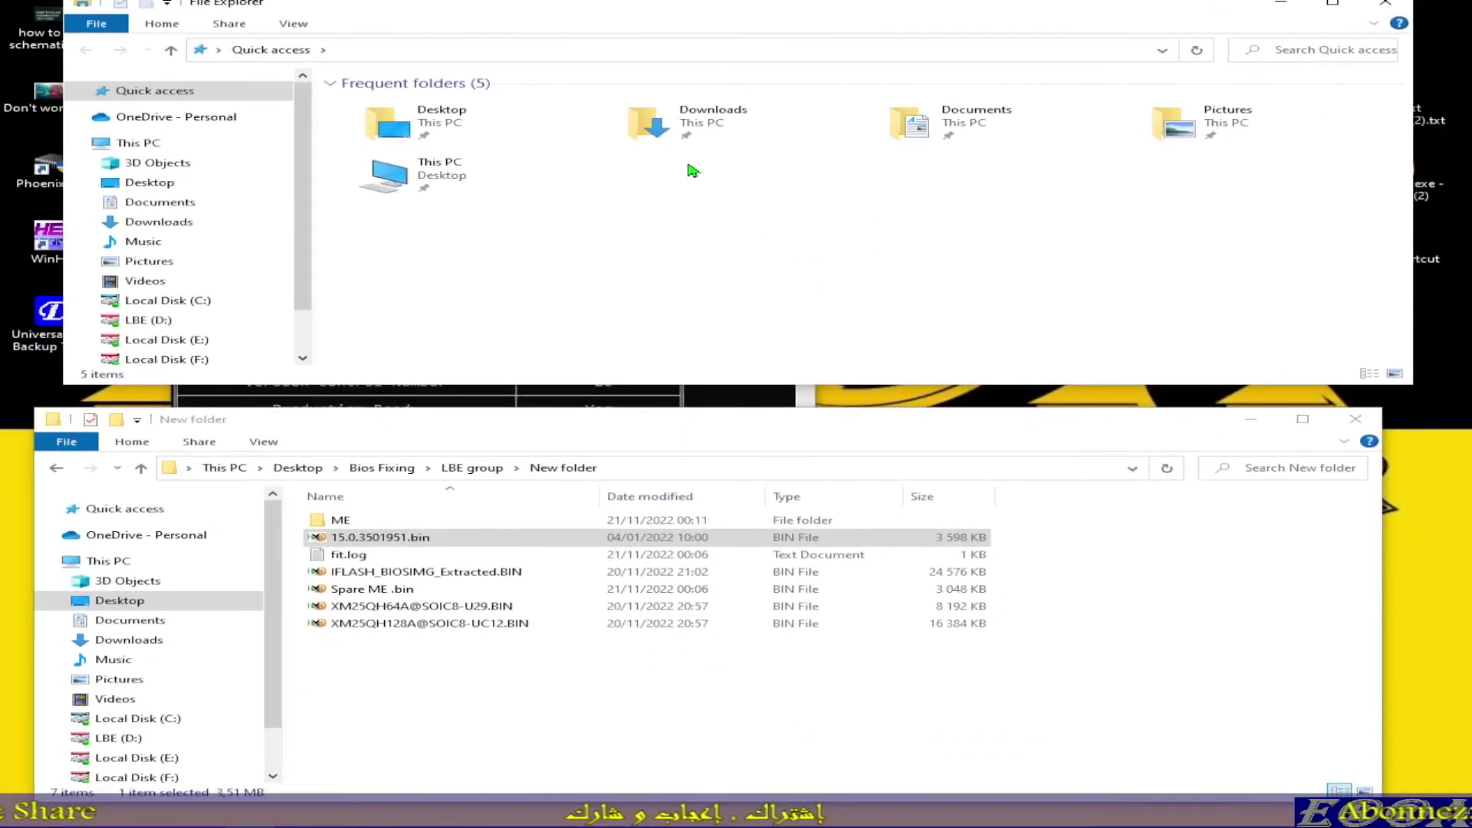
left_click(176, 359)
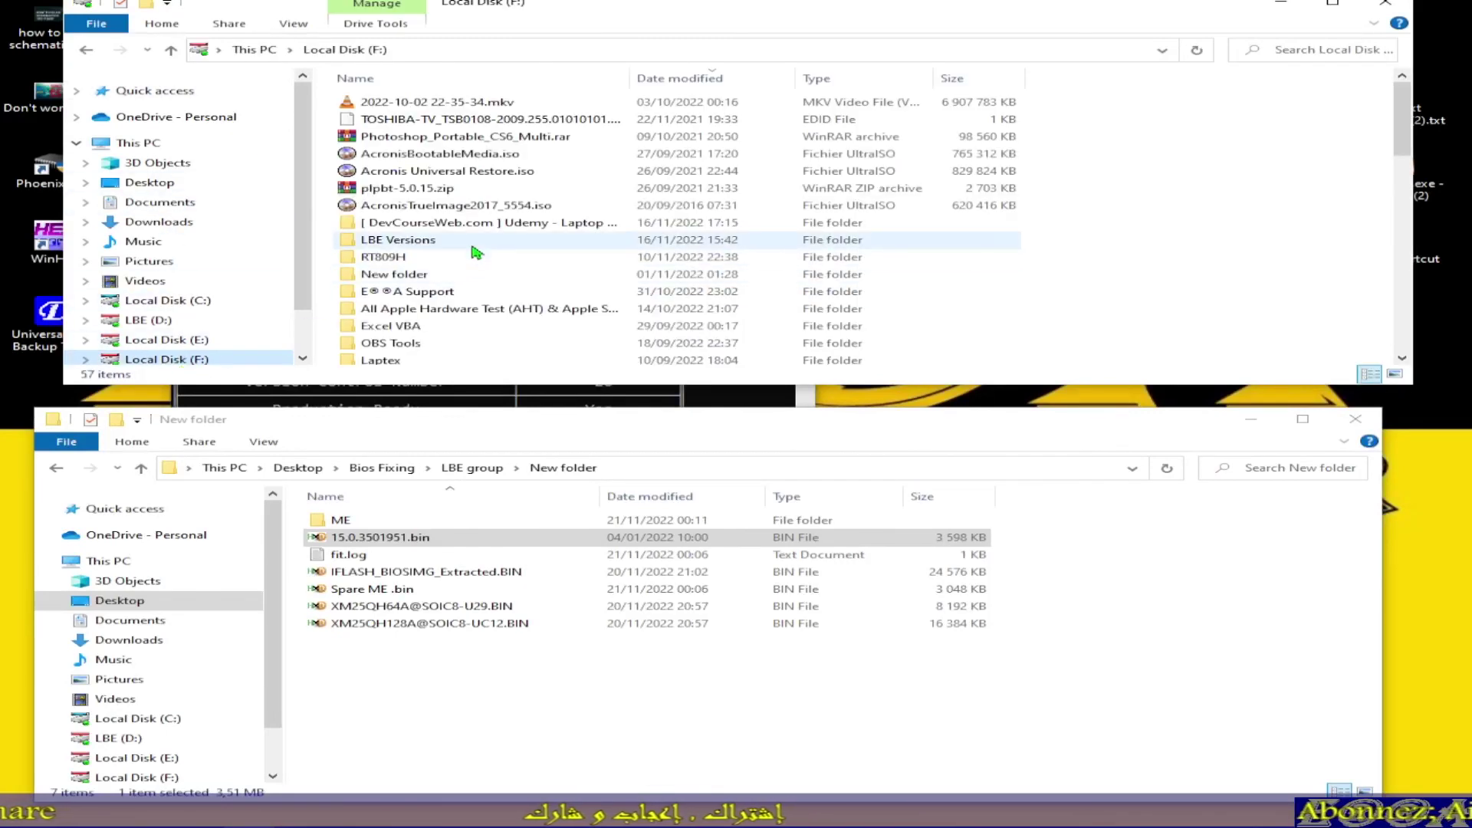
left_click(409, 243)
double_click(409, 242)
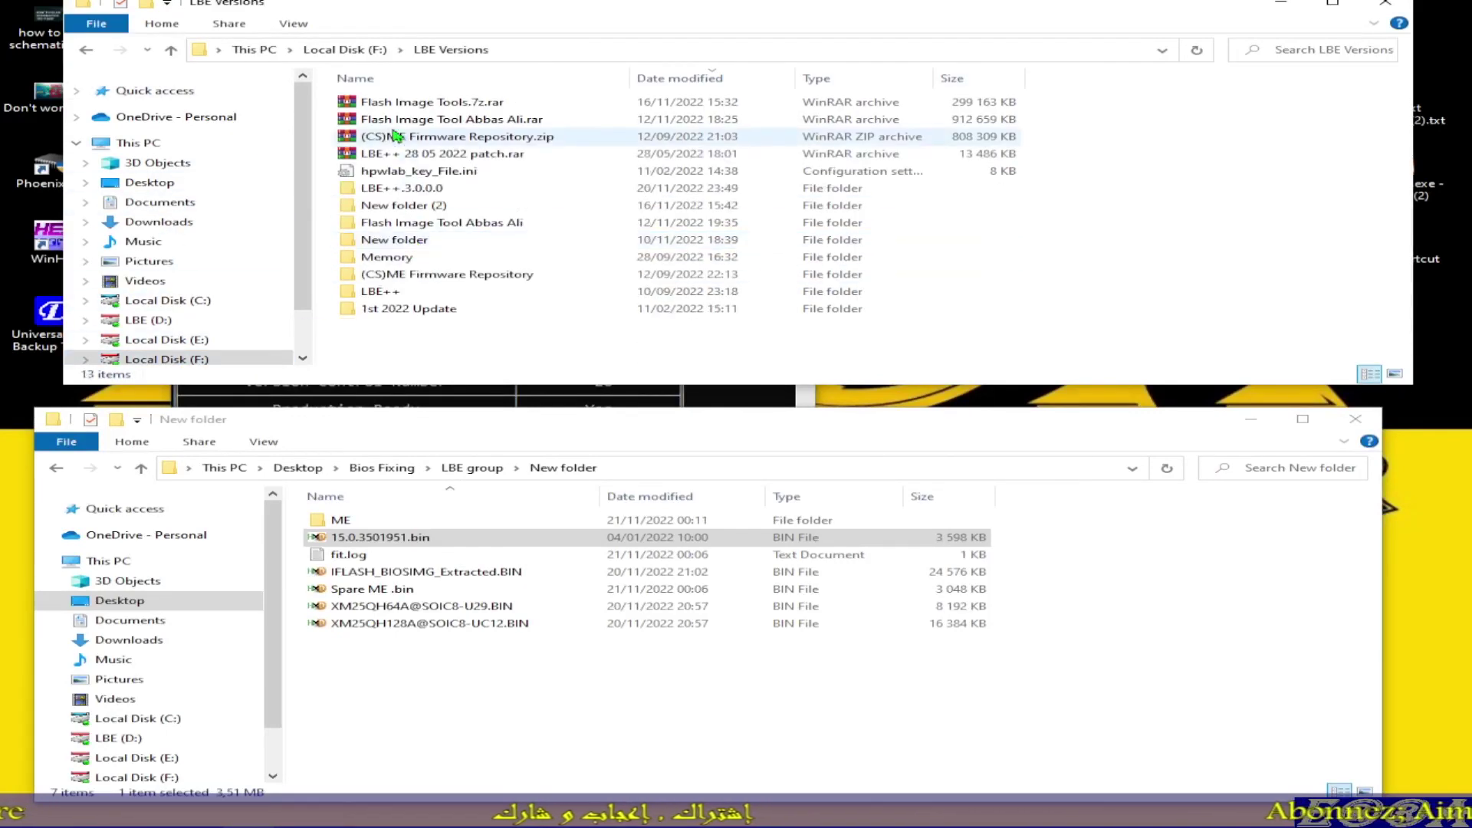
double_click(420, 192)
double_click(376, 120)
double_click(400, 154)
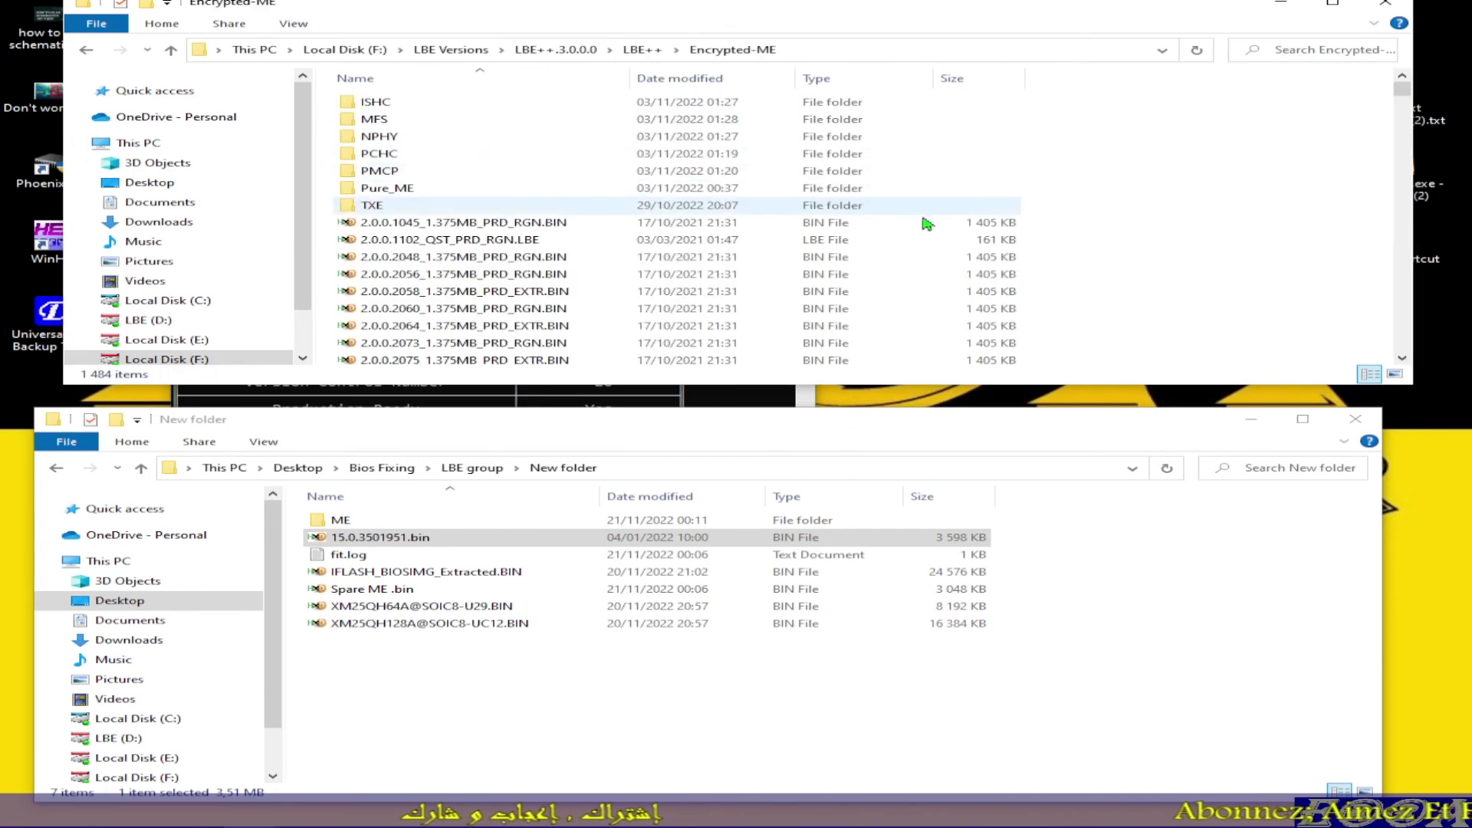
key("ctrl+v")
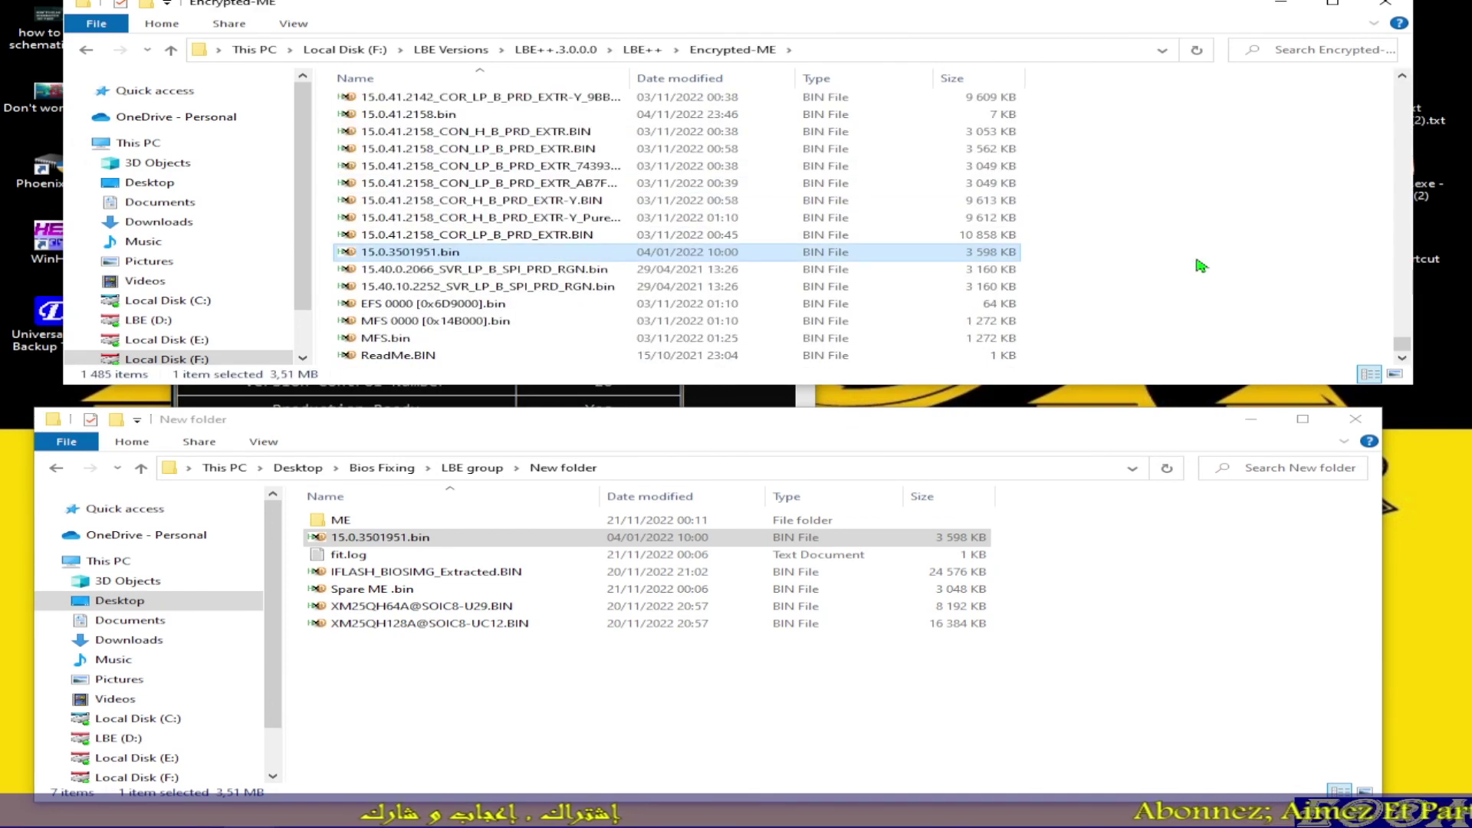